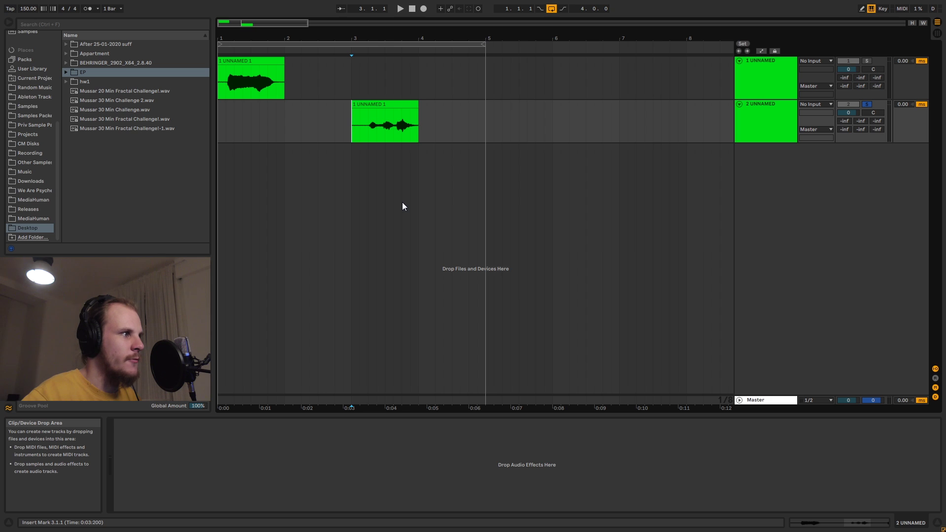
# Play the second track's clip and extend its end slightly past bar 4.
pyautogui.press('space')
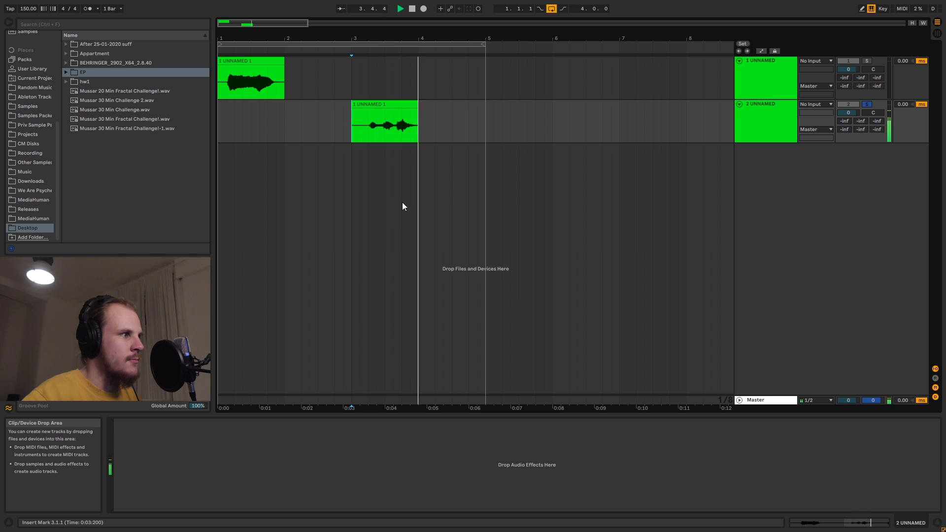
pyautogui.press('space')
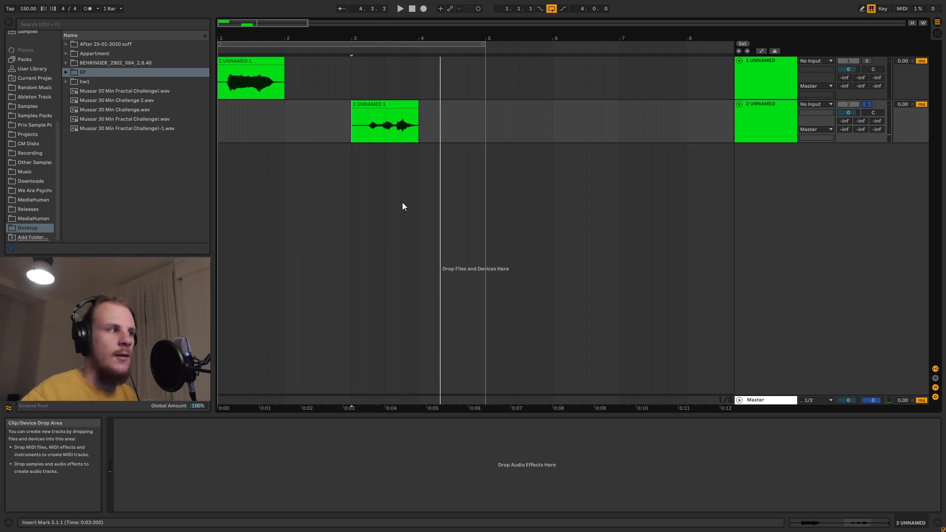
pyautogui.moveTo(418, 103); pyautogui.dragTo(426, 103)
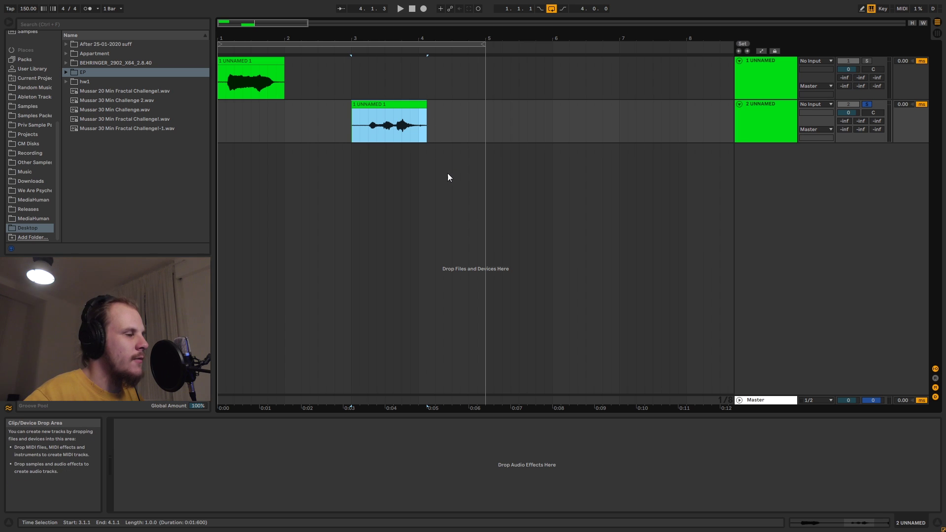
pyautogui.click(405, 128)
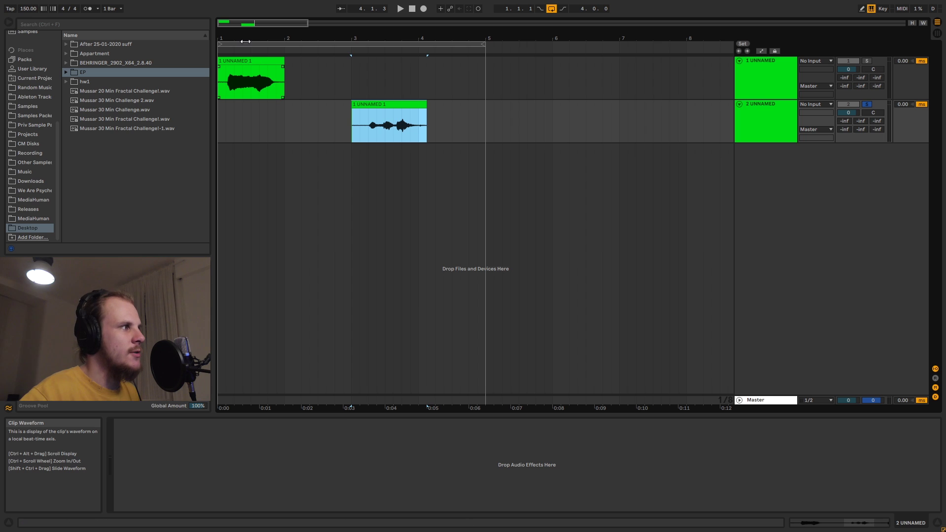
# Solo the first track and play its clip from the start.
pyautogui.moveTo(244, 39); pyautogui.dragTo(245, 62)
pyautogui.click(247, 61)
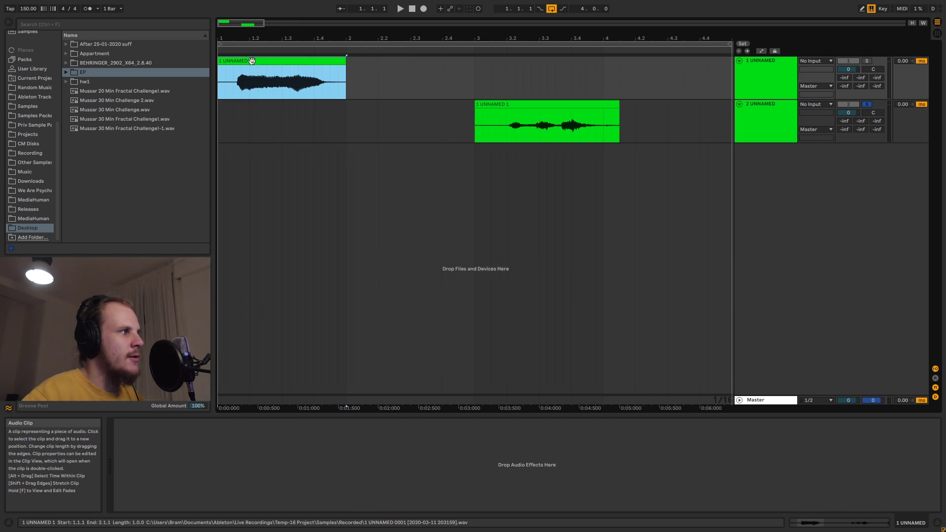
pyautogui.click(866, 60)
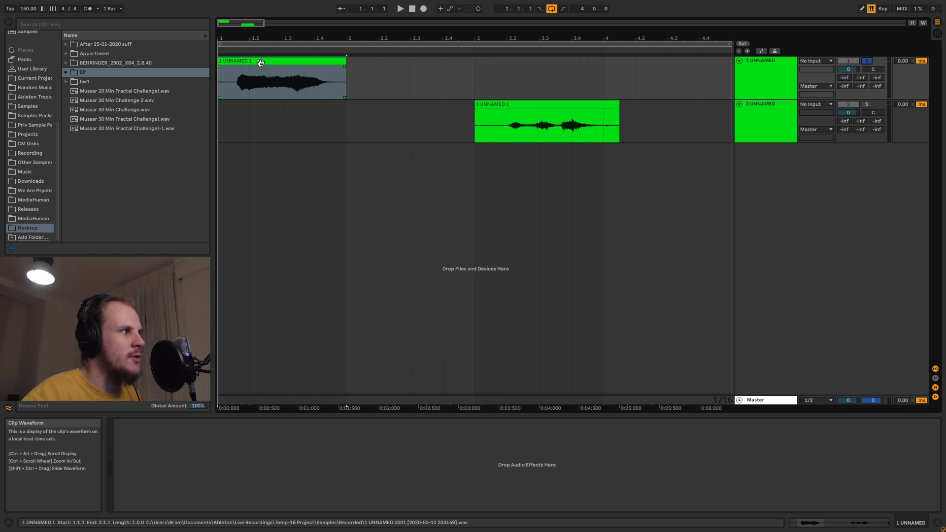
pyautogui.click(264, 79)
pyautogui.press('space')
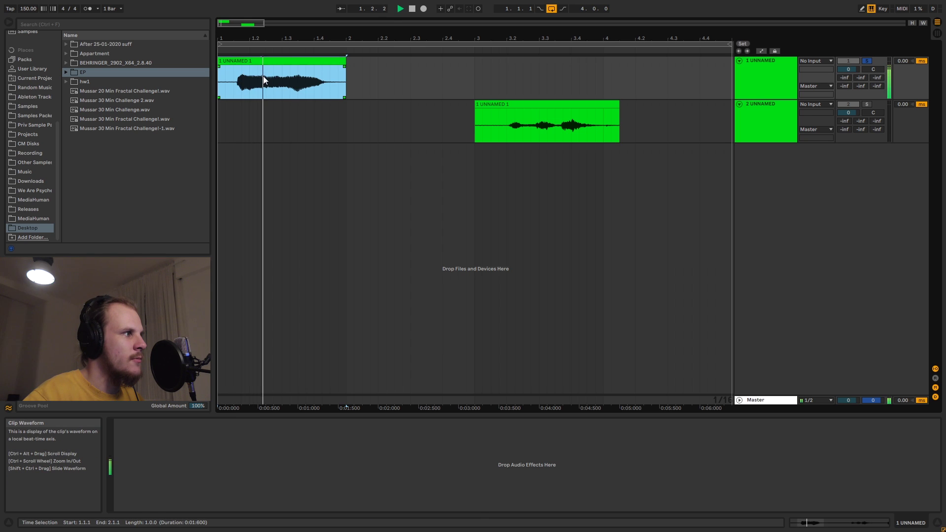
pyautogui.press('space')
# Copy the quiet opening of the first clip, 1.1.1 to 1.1.3, paste it at 4.3.1 on the same track and duplicate it three times.
pyautogui.moveTo(233, 77); pyautogui.dragTo(213, 81)
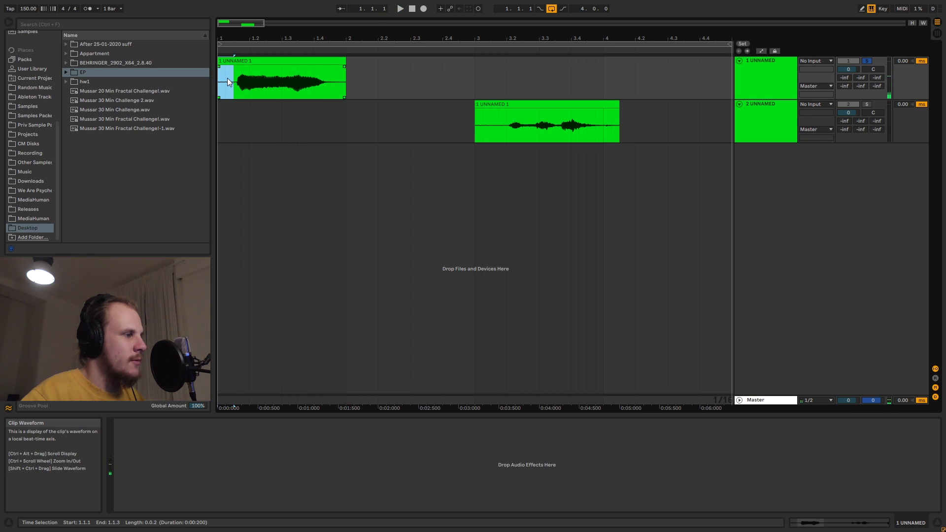
pyautogui.moveTo(252, 38)
pyautogui.mouseDown()
pyautogui.moveTo(252, 25)
pyautogui.moveTo(252, 40)
pyautogui.mouseUp()
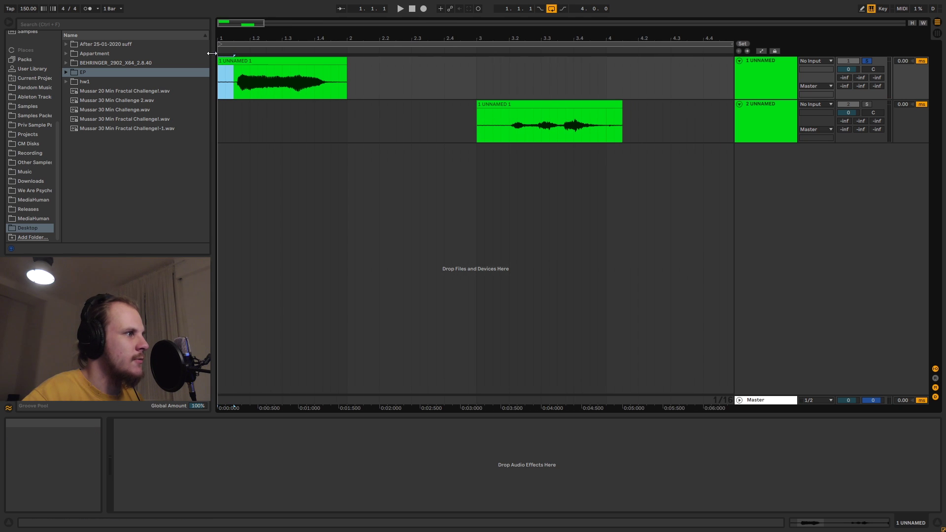
pyautogui.moveTo(426, 39); pyautogui.dragTo(376, 61)
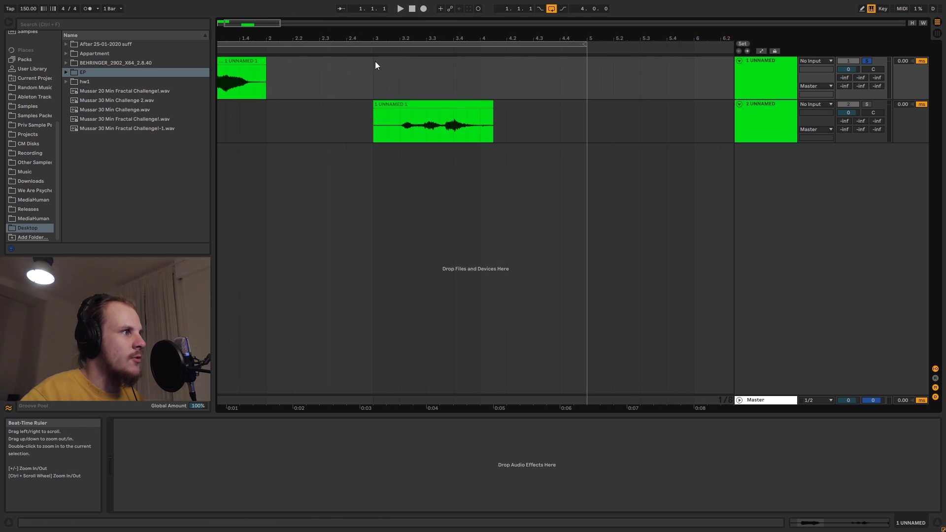
pyautogui.click(532, 71)
pyautogui.hotkey('ctrl', 'v')
pyautogui.hotkey('ctrl', 'd')
pyautogui.hotkey('ctrl', 'd')
pyautogui.hotkey('ctrl', 'd')
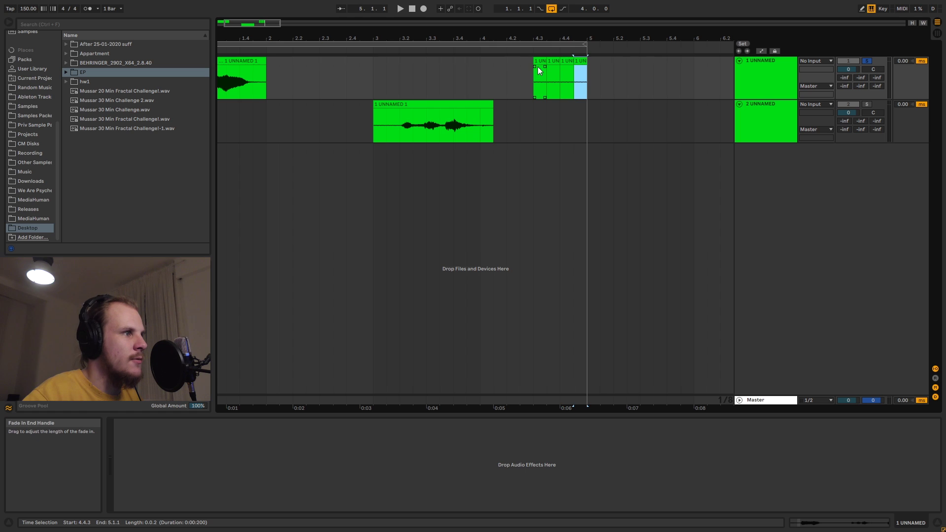
# Loop the four pasted noise clips from 4.3.1 to 5.1.1 and listen to them.
pyautogui.keyDown('shift'); pyautogui.click(537, 66); pyautogui.keyUp('shift')
pyautogui.hotkey('ctrl', 'l')
pyautogui.press('space')
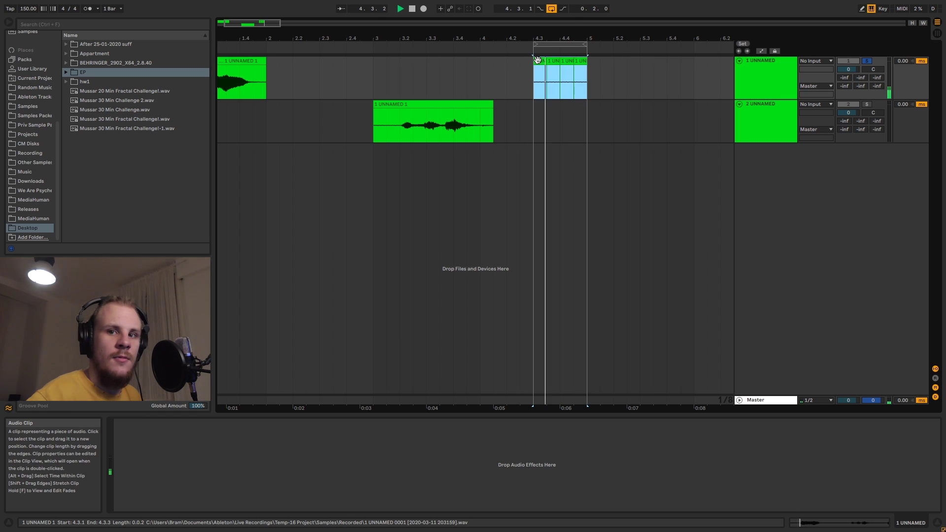
pyautogui.press('space')
# Delete the four pasted noise clips from the first track.
pyautogui.click(580, 60)
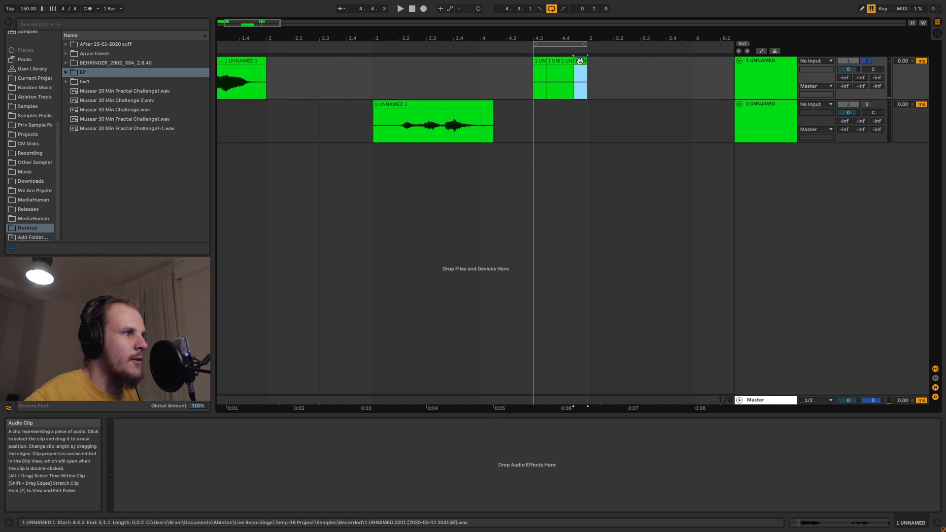
pyautogui.keyDown('shift'); pyautogui.click(540, 63); pyautogui.keyUp('shift')
pyautogui.press('Delete')
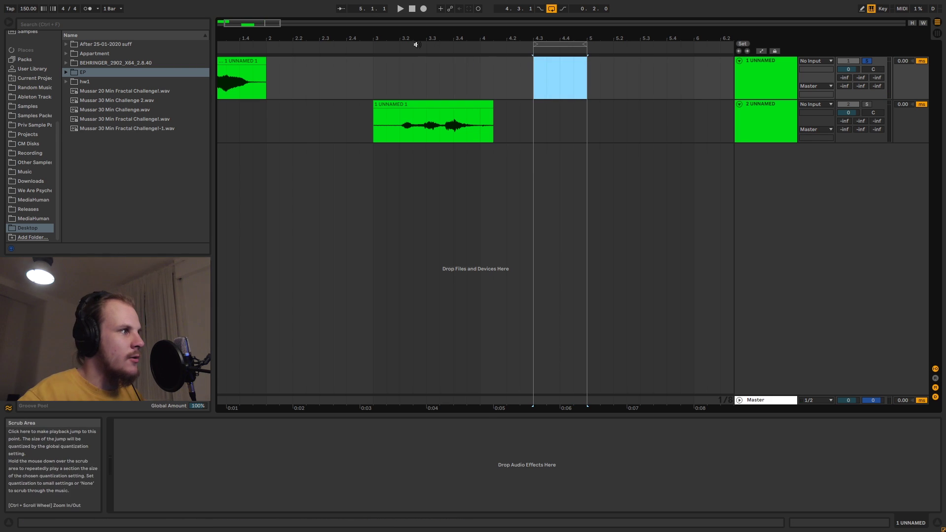
# Trim the silence before the sound begins in the first track's clip, just after 1.1.3.
pyautogui.moveTo(383, 37); pyautogui.dragTo(440, 38)
pyautogui.moveTo(229, 37); pyautogui.dragTo(362, 27)
pyautogui.click(386, 66)
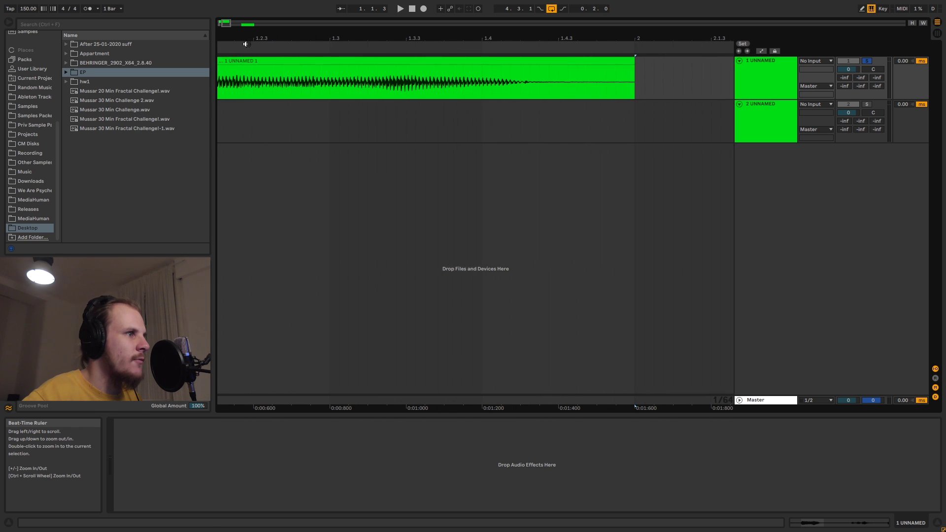
# Play the last part of the first track's clip to find where the sound ends.
pyautogui.click(528, 79)
pyautogui.moveTo(535, 34); pyautogui.dragTo(397, 42)
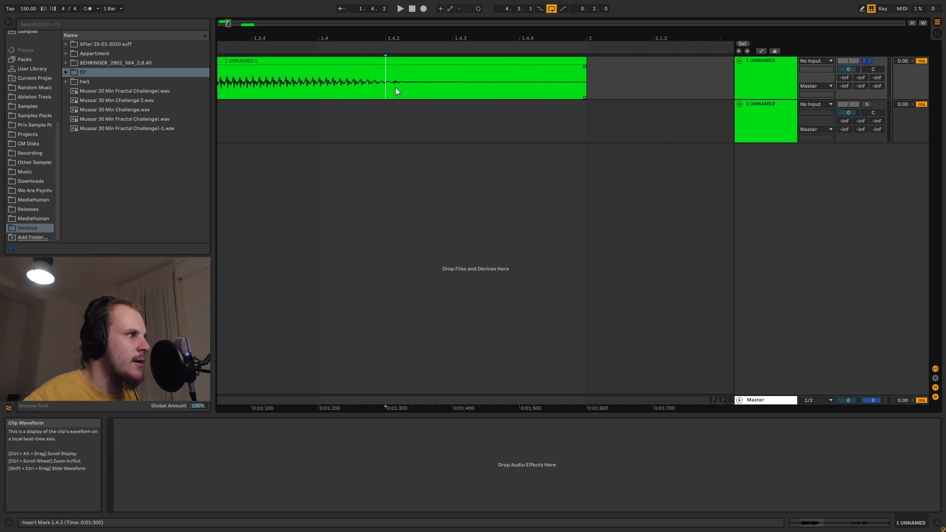
pyautogui.press('space')
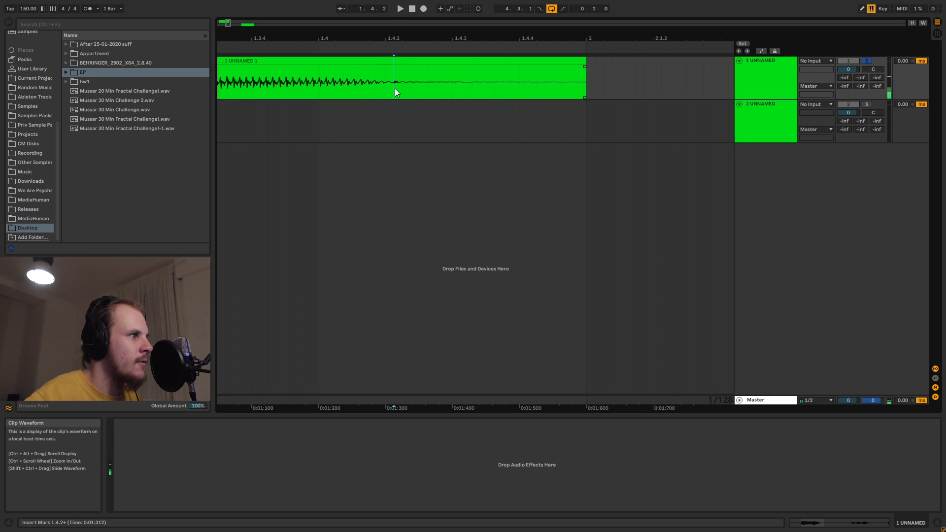
pyautogui.click(395, 50)
pyautogui.moveTo(395, 39)
pyautogui.mouseDown()
pyautogui.moveTo(394, 79)
pyautogui.moveTo(393, 22)
pyautogui.mouseUp()
pyautogui.click(365, 87)
pyautogui.press('space')
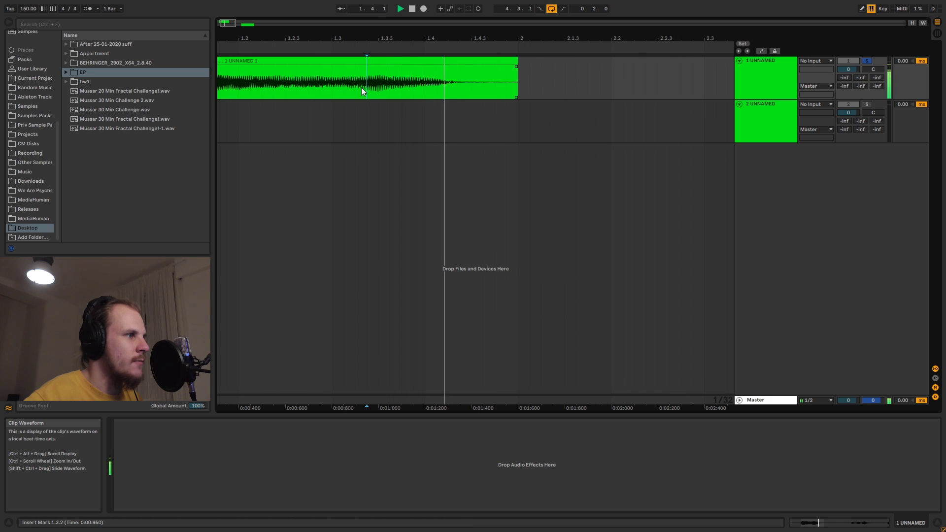
# Split the first track's clip between 1.4.2 and 1.4.3, where the sound has died out, and delete the silent remainder.
pyautogui.moveTo(457, 41); pyautogui.dragTo(458, 104)
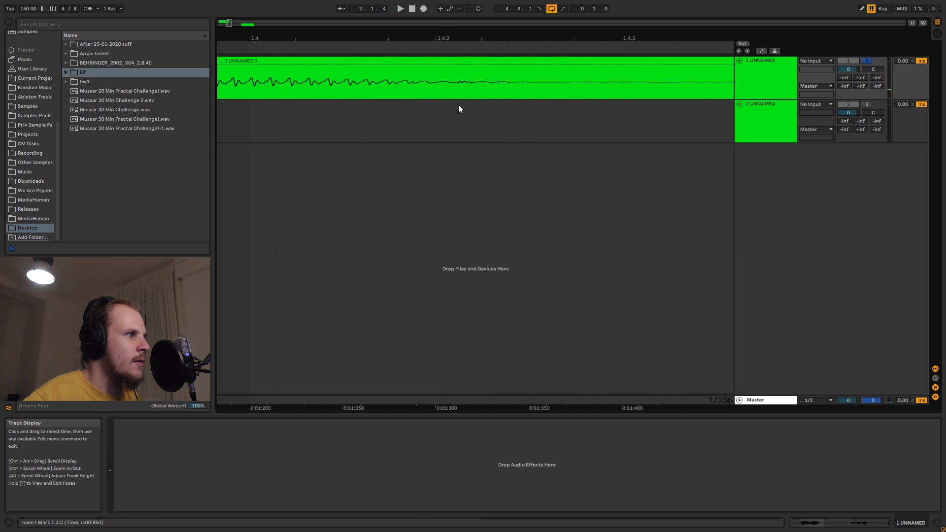
pyautogui.moveTo(531, 42); pyautogui.dragTo(530, 69)
pyautogui.click(370, 87)
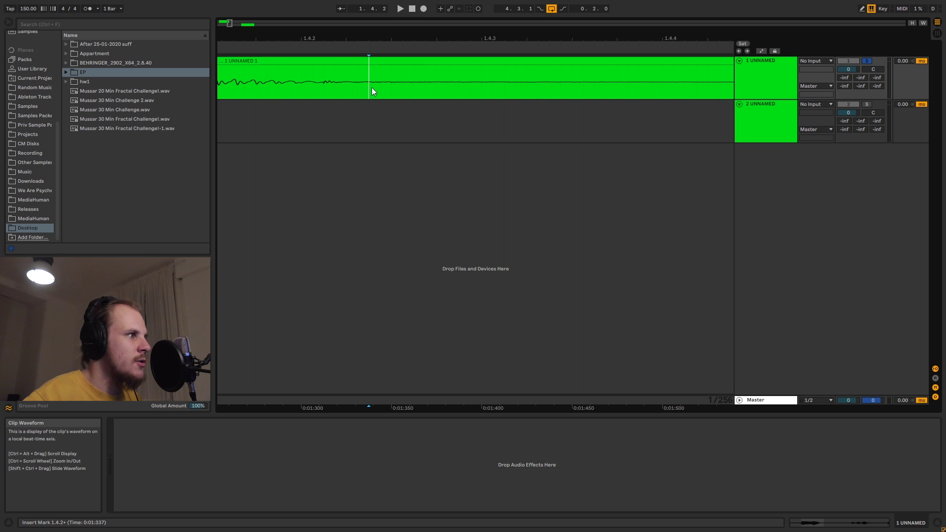
pyautogui.hotkey('ctrl', 'e')
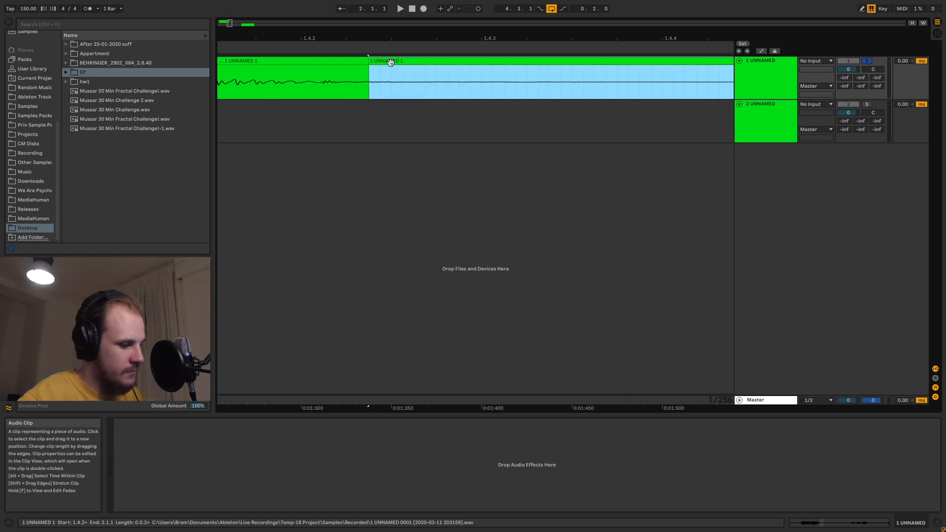
pyautogui.press('Delete')
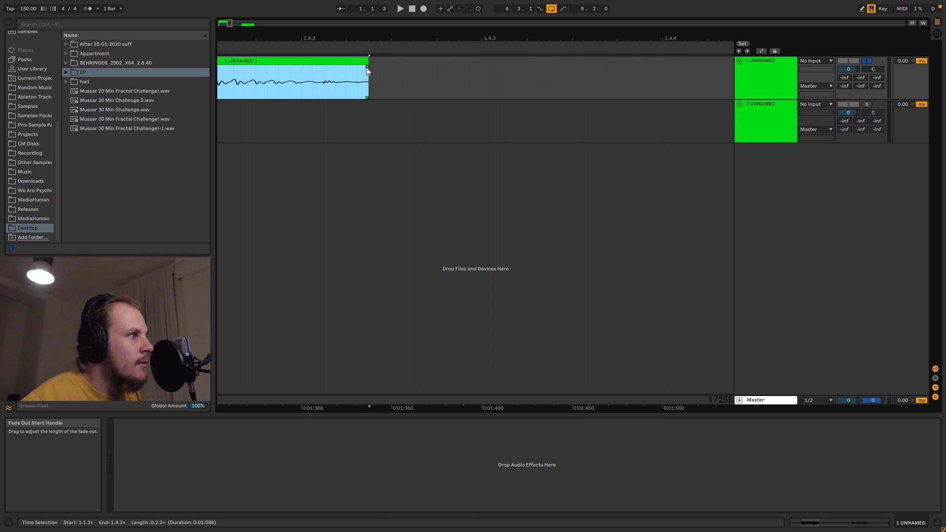
# Add a short fade-out to the end of the first track's clip and play it from 1.3.1.
pyautogui.moveTo(366, 67); pyautogui.dragTo(346, 66)
pyautogui.scroll(-5, 419, 79)
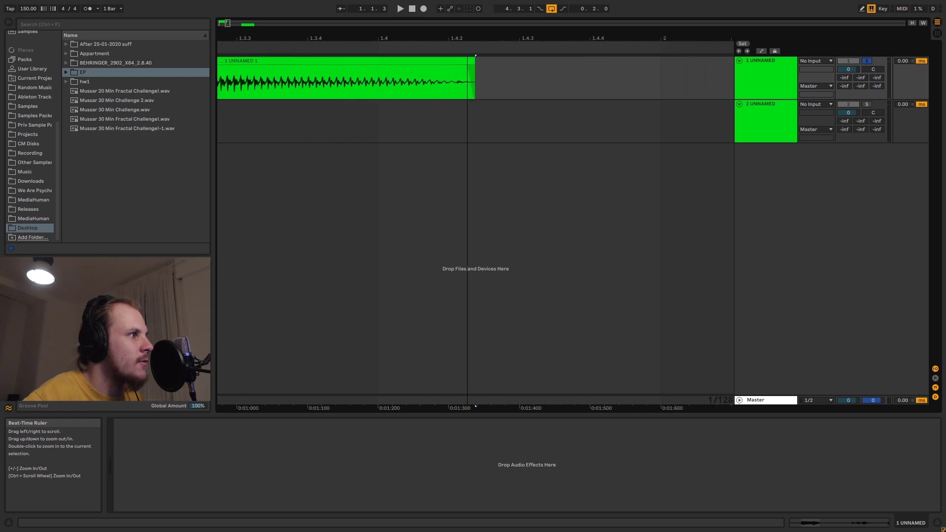
pyautogui.click(483, 82)
pyautogui.press('space')
pyautogui.click(366, 84)
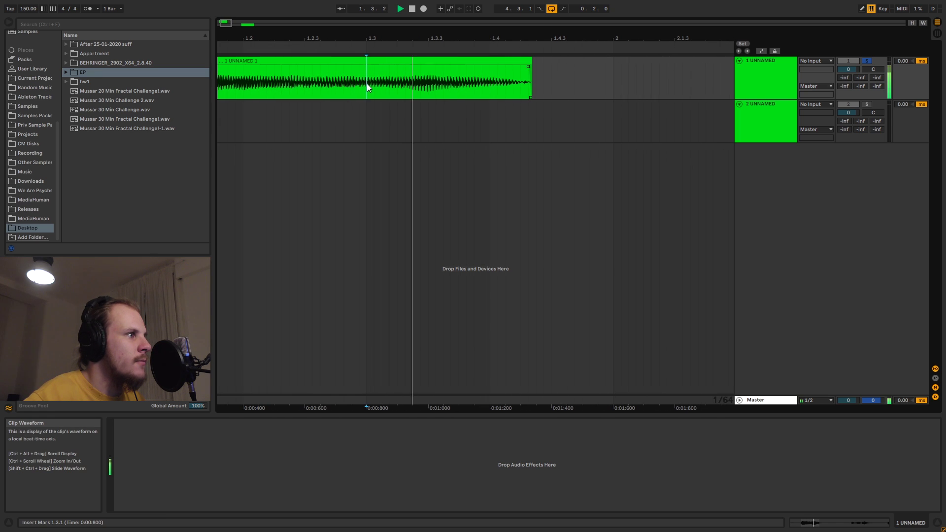
# Consolidate the trimmed clip on the first track and move it to start at 1.2.1.
pyautogui.moveTo(399, 39); pyautogui.dragTo(305, 19)
pyautogui.click(291, 59)
pyautogui.hotkey('ctrl', 'j')
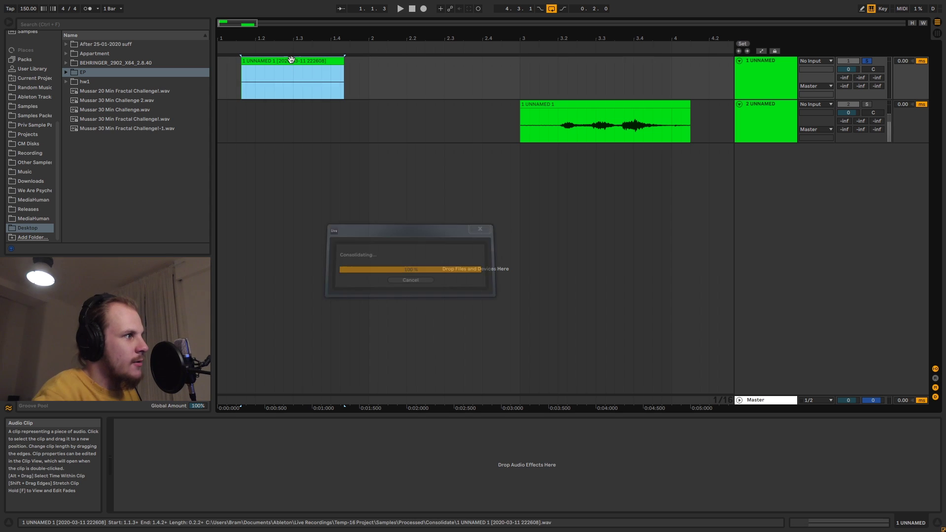
pyautogui.click(257, 79)
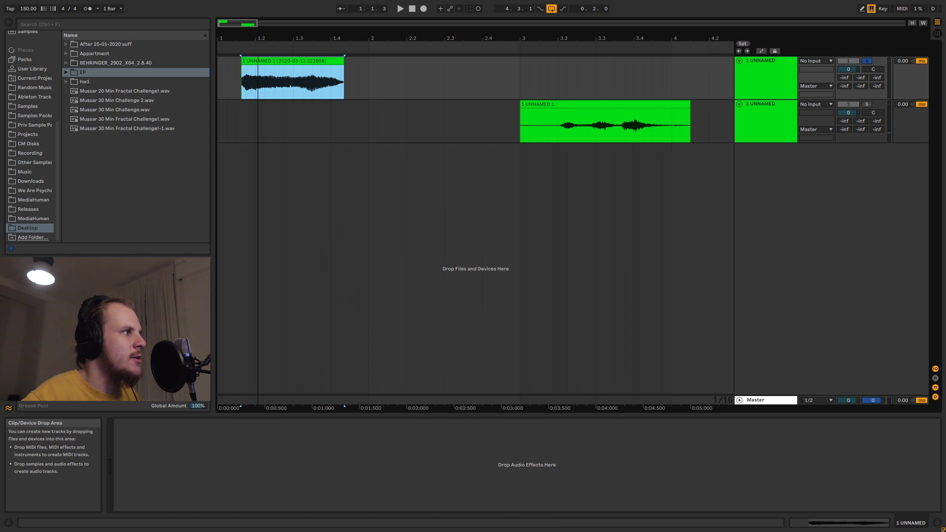
pyautogui.moveTo(264, 61); pyautogui.dragTo(290, 69)
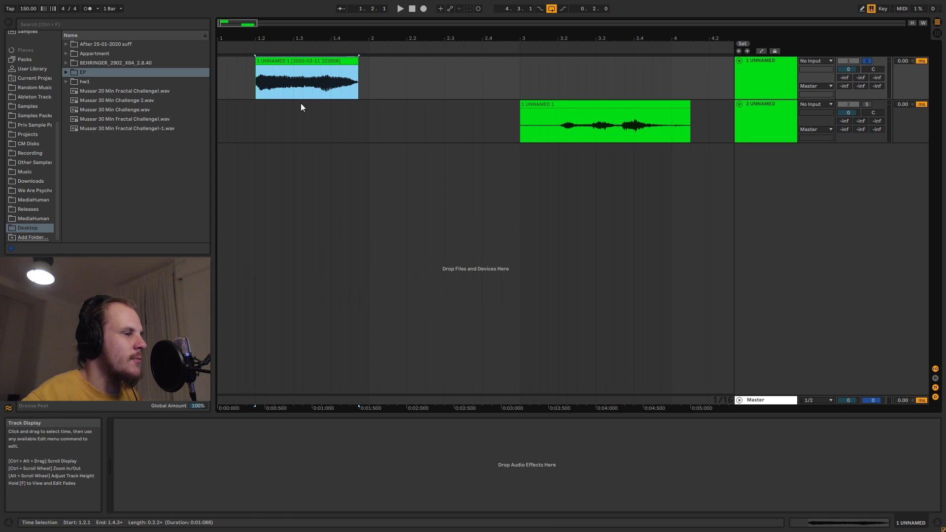
pyautogui.click(283, 99)
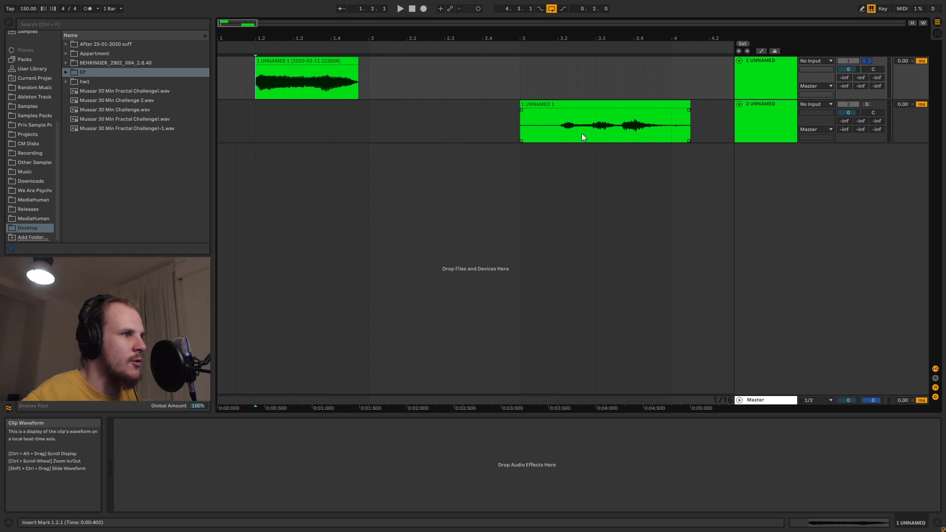
# Move the consolidated clip to start at 2.1.1.
pyautogui.click(305, 70)
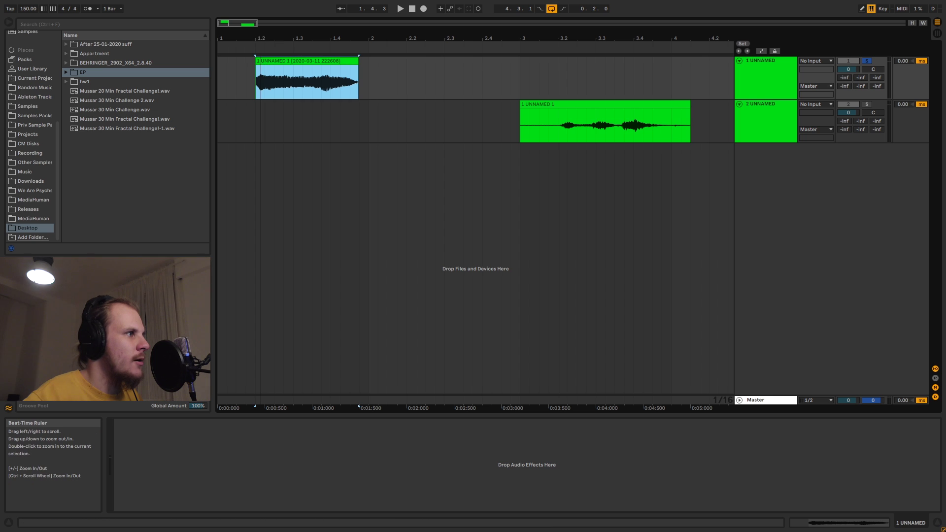
pyautogui.moveTo(284, 75)
pyautogui.mouseDown()
pyautogui.moveTo(420, 63)
pyautogui.moveTo(405, 59)
pyautogui.mouseUp()
pyautogui.click(479, 89)
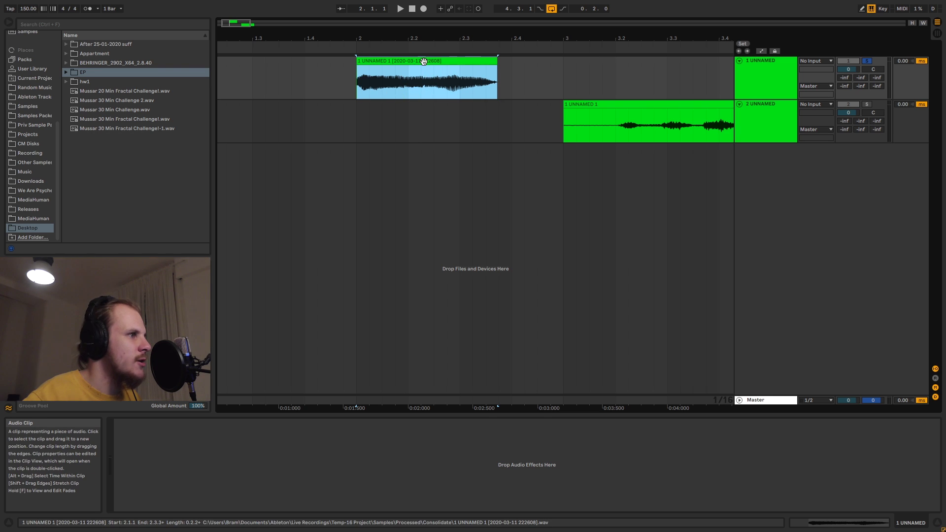
pyautogui.click(444, 57)
pyautogui.click(392, 58)
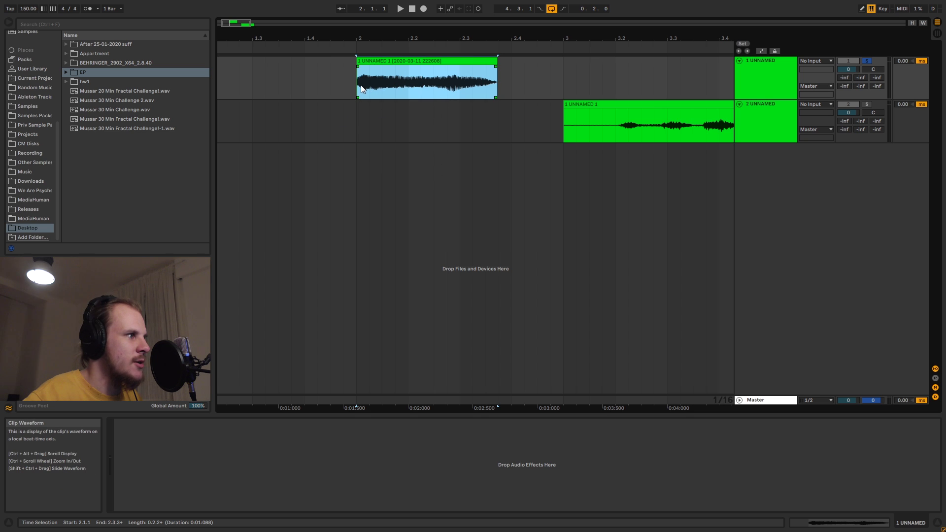
# Split the consolidated clip between 2.3.3 and 2.3.4, near the end of the sound, and open the tail piece's clip settings.
pyautogui.moveTo(361, 85); pyautogui.dragTo(486, 91)
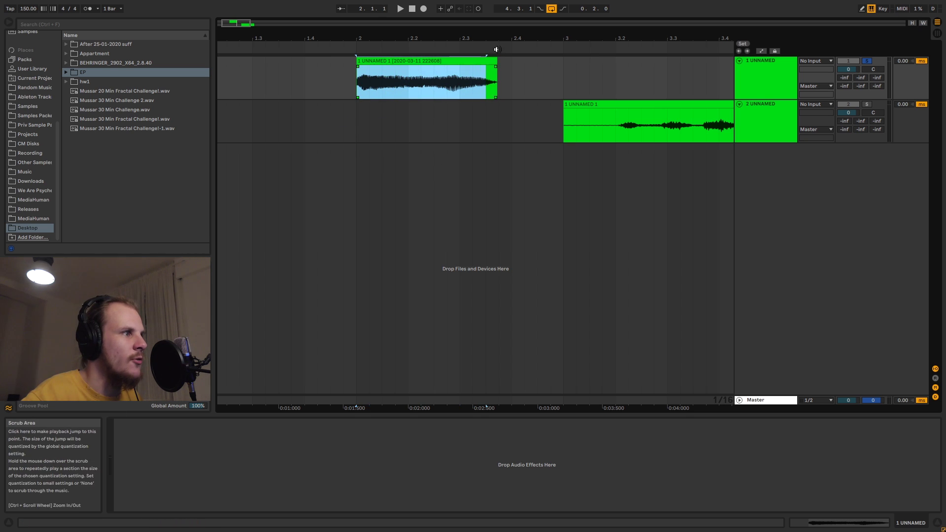
pyautogui.moveTo(488, 38); pyautogui.dragTo(453, 74)
pyautogui.click(461, 91)
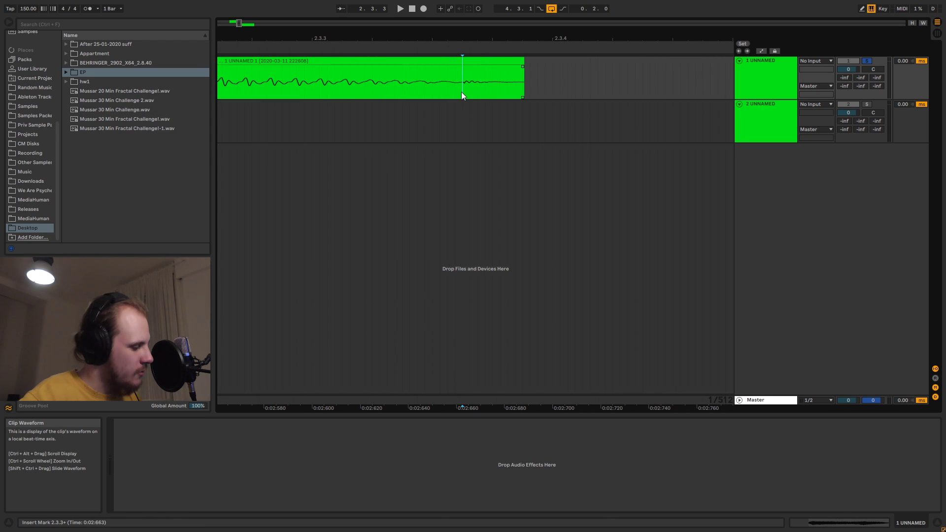
pyautogui.hotkey('ctrl', 'e')
pyautogui.click(477, 62)
pyautogui.doubleClick(477, 61)
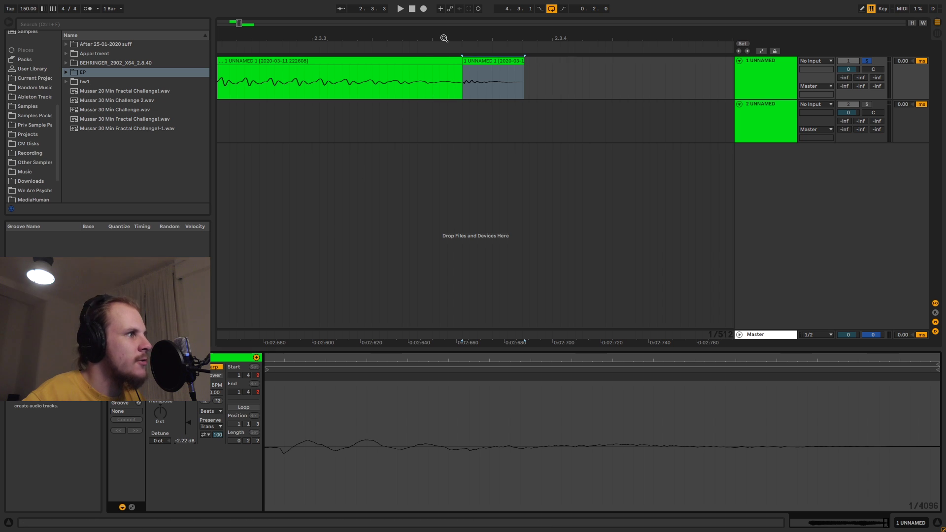
pyautogui.moveTo(443, 36); pyautogui.dragTo(479, 19)
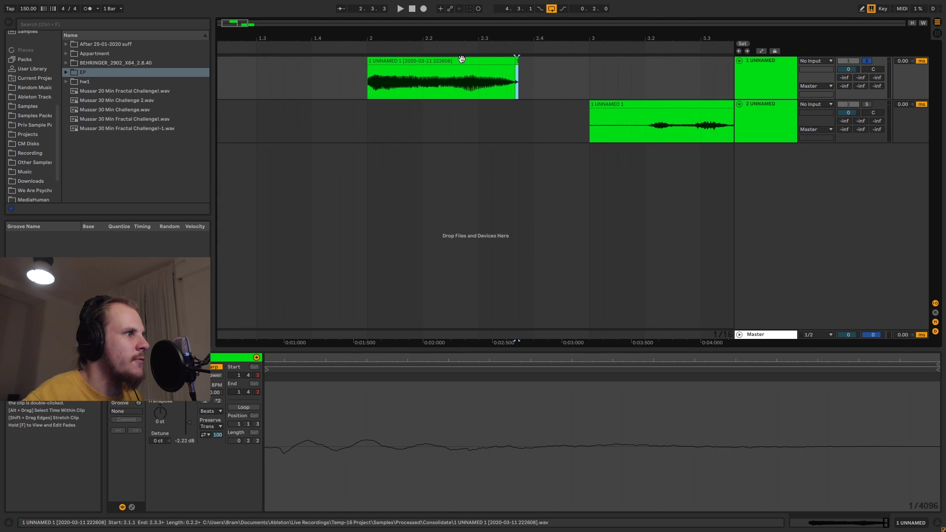
# Select the main piece of the split clip on the first track and play it from 2.1.1.
pyautogui.click(433, 61)
pyautogui.press('space')
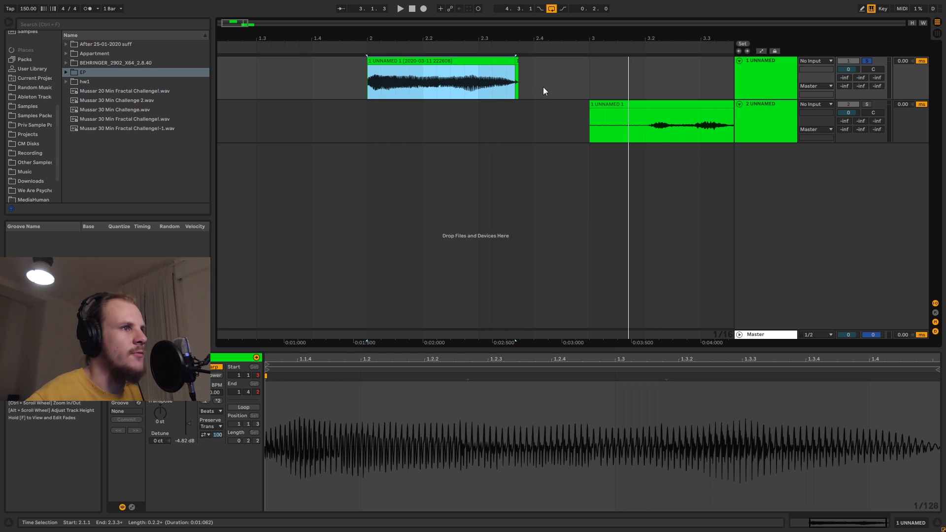
# Add the MHarmonizerMB plug-in from Melda's Pitch Shift effects to the first track.
pyautogui.click(753, 80)
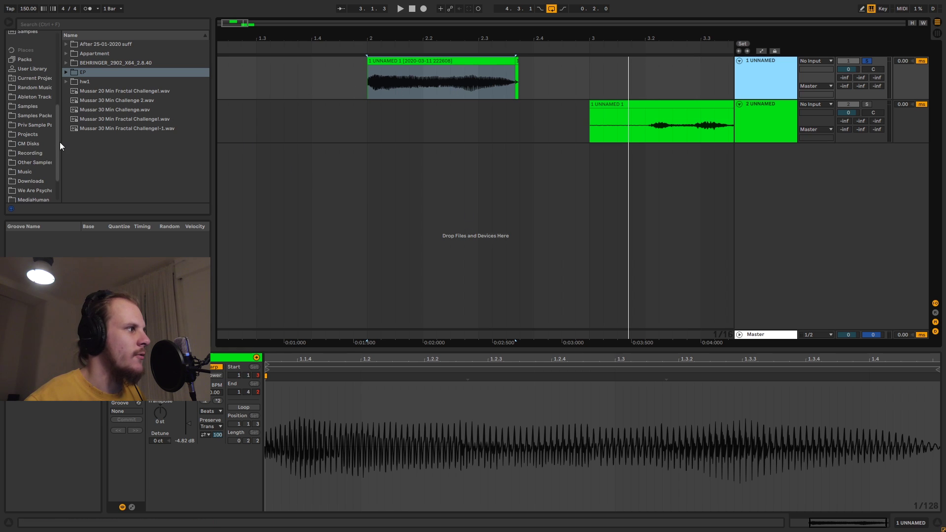
pyautogui.moveTo(60, 142); pyautogui.dragTo(57, 80)
pyautogui.click(28, 144)
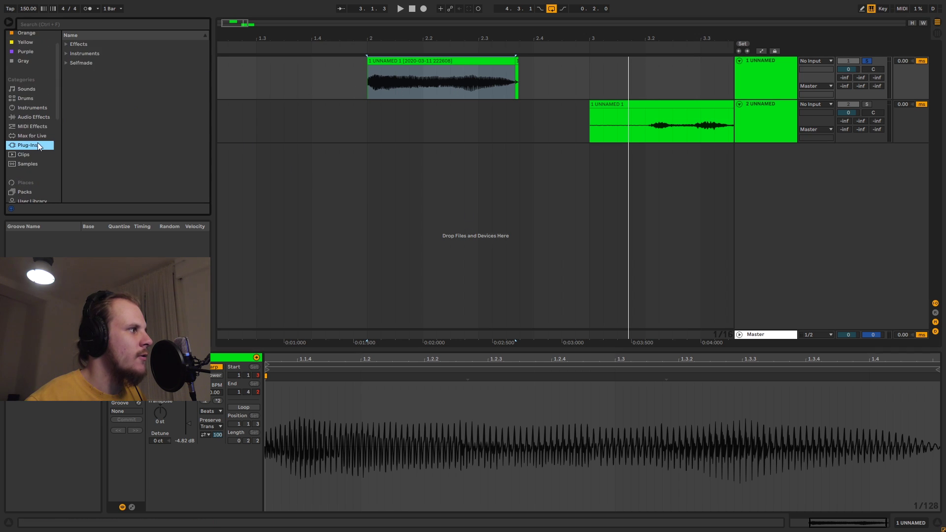
pyautogui.click(67, 42)
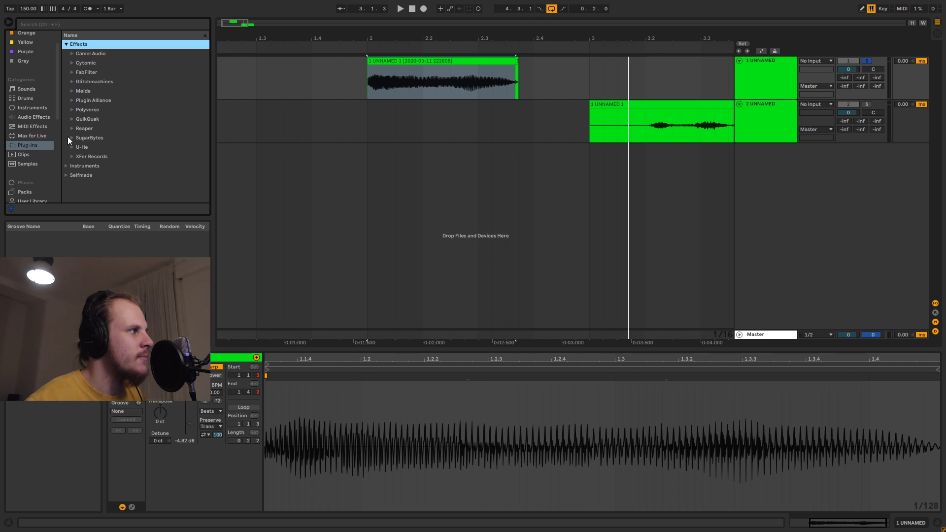
pyautogui.click(73, 90)
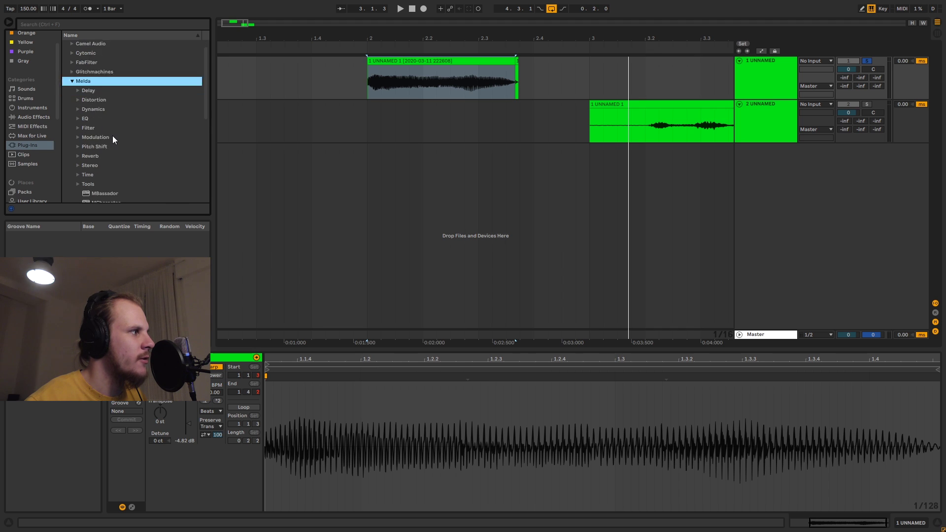
pyautogui.scroll(2, 81, 108)
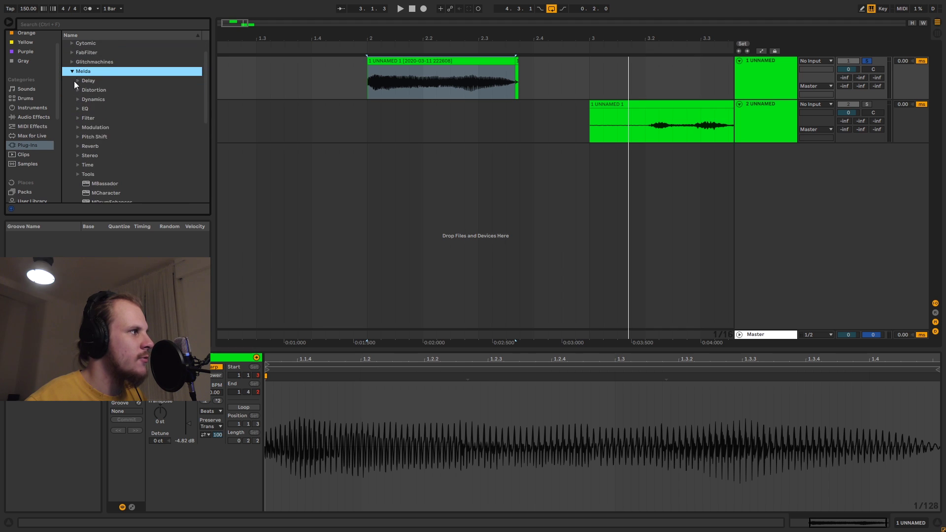
pyautogui.scroll(-2, 83, 98)
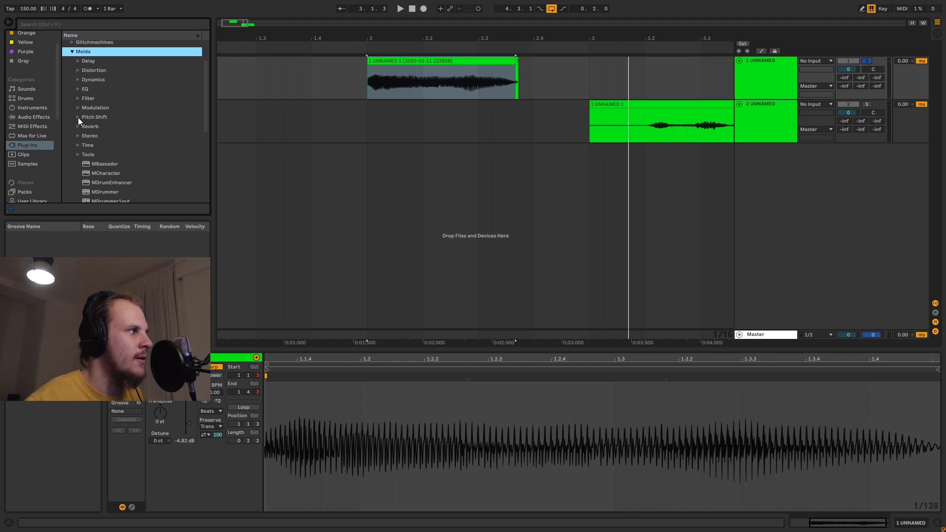
pyautogui.click(78, 117)
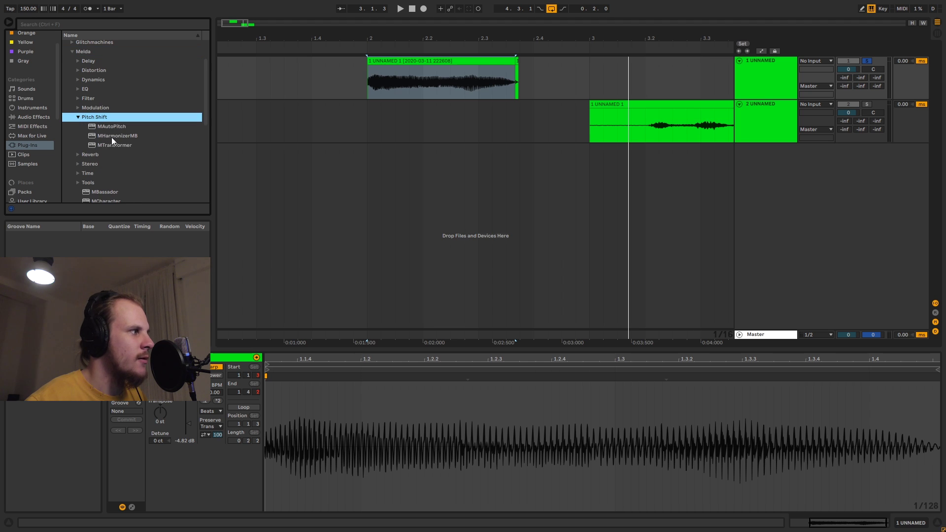
pyautogui.moveTo(89, 137); pyautogui.dragTo(176, 131)
pyautogui.moveTo(399, 85); pyautogui.dragTo(402, 87)
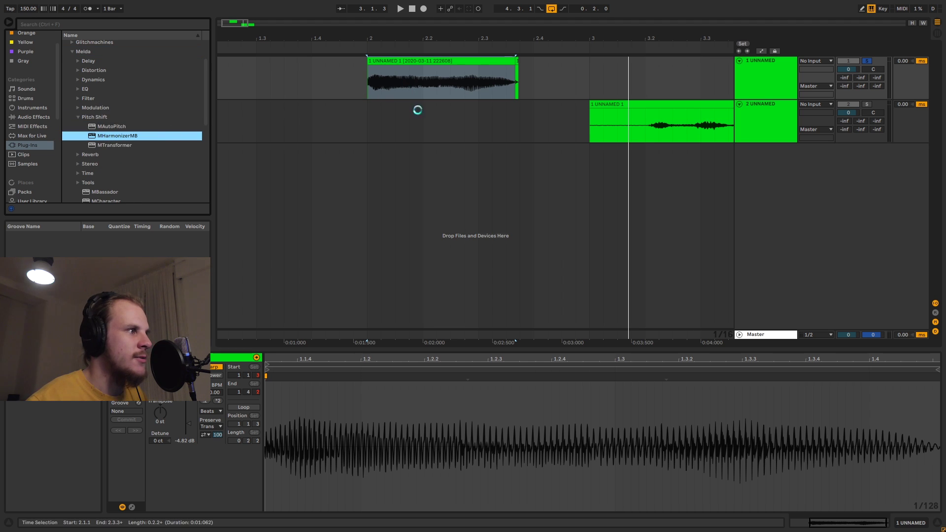
# Load MHarmonizerMB's "Stereo power chords (adaptive)" preset from the Lead (granular) folder and close the plug-in window.
pyautogui.moveTo(270, 44); pyautogui.dragTo(540, 79)
pyautogui.click(568, 92)
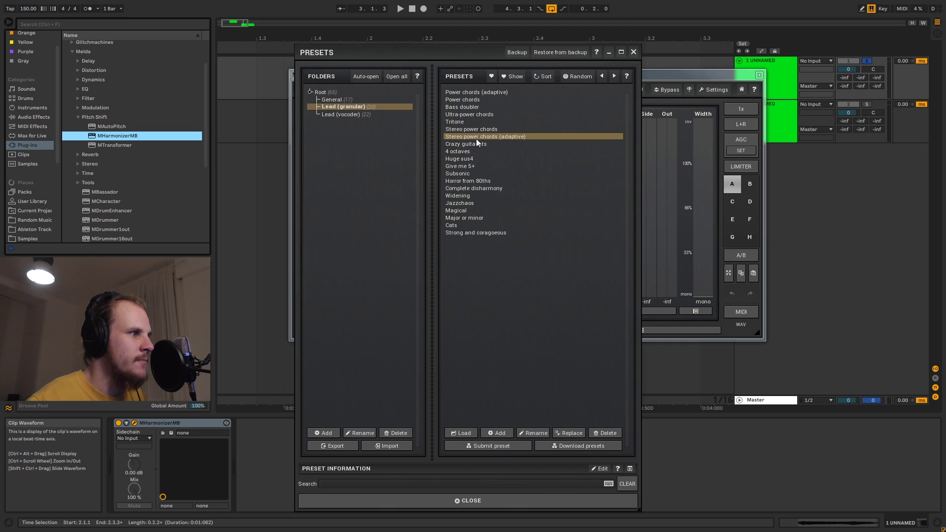
pyautogui.click(489, 137)
pyautogui.click(633, 52)
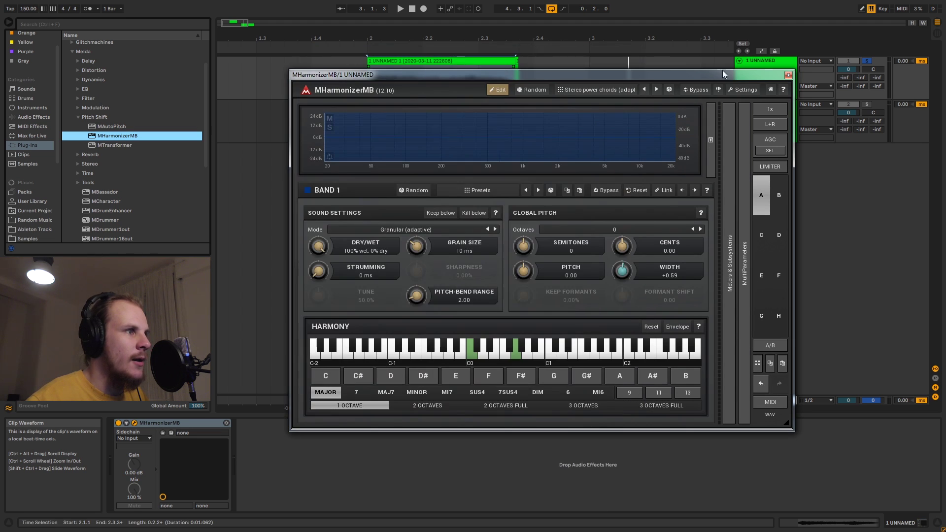
pyautogui.click(788, 77)
# Loop the range from 2.1.1 to 2.4.1 on the first track and play the harmonized clip.
pyautogui.click(426, 59)
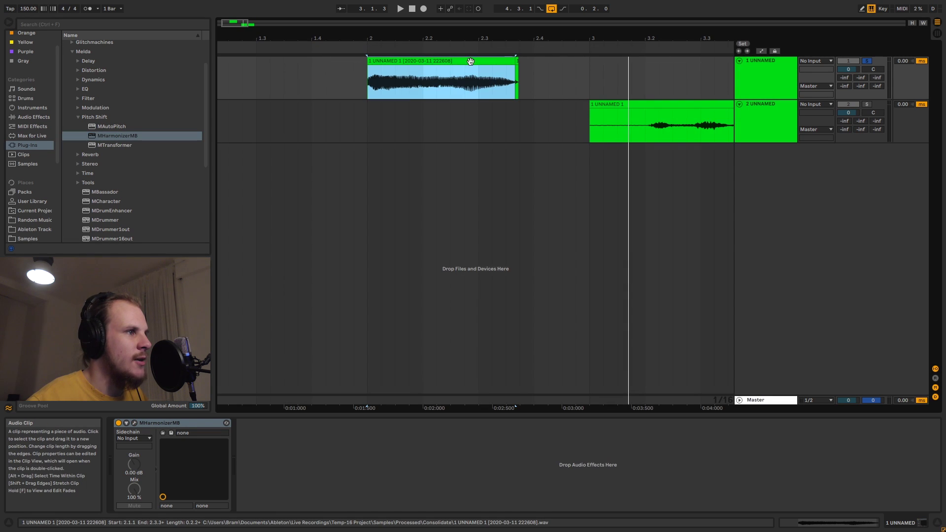
pyautogui.keyDown('shift'); pyautogui.click(534, 63); pyautogui.keyUp('shift')
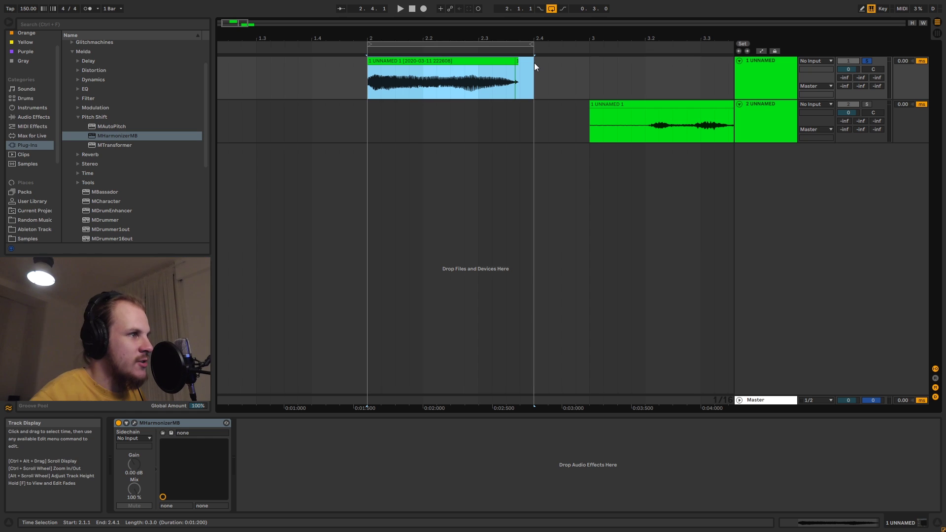
pyautogui.press('space')
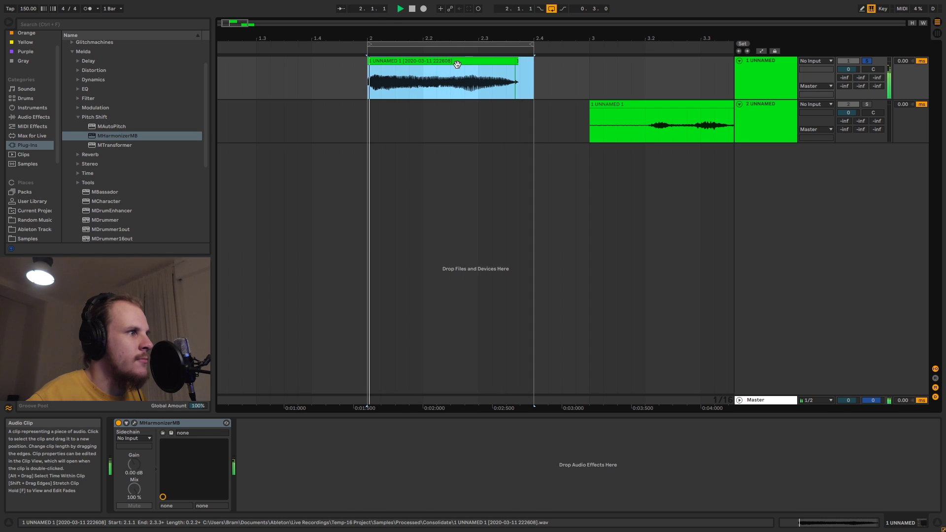
pyautogui.press('space')
# Extend the loop to run from 1.4.3 to 2.4.1 and collapse the Melda plug-in folder.
pyautogui.moveTo(451, 38)
pyautogui.mouseDown()
pyautogui.moveTo(368, 22)
pyautogui.moveTo(306, 45)
pyautogui.mouseUp()
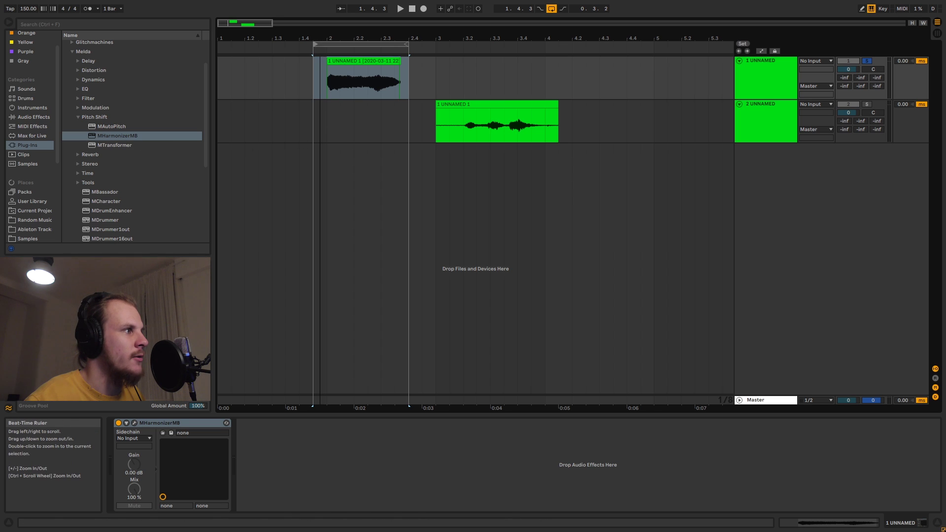
pyautogui.press('+')
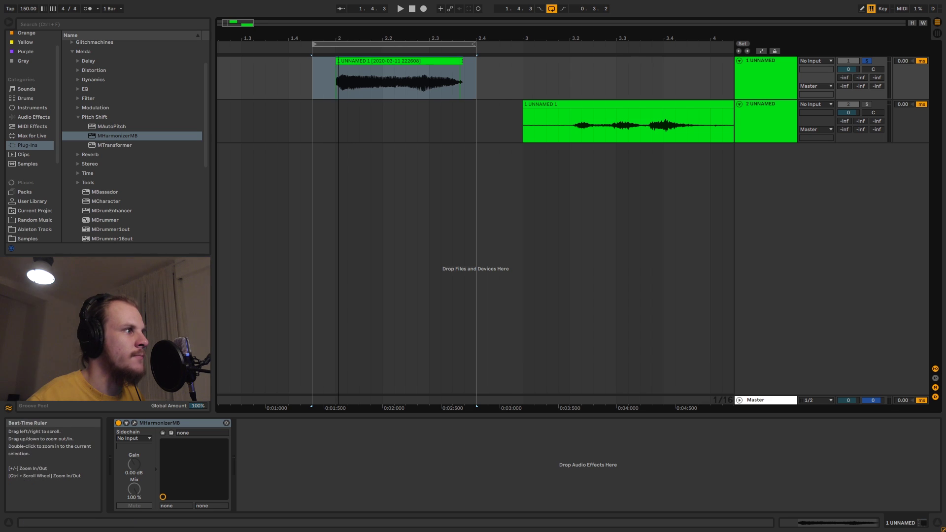
pyautogui.scroll(-1, 340, 123)
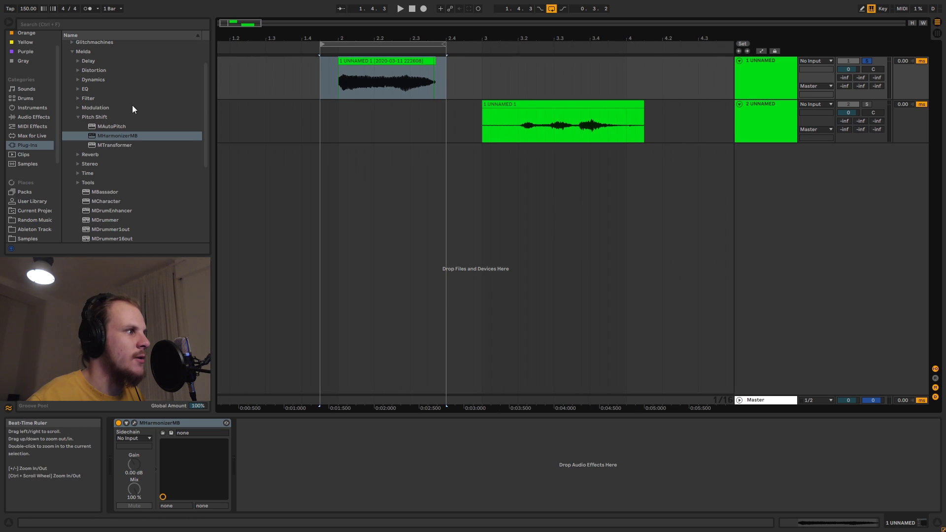
pyautogui.click(78, 116)
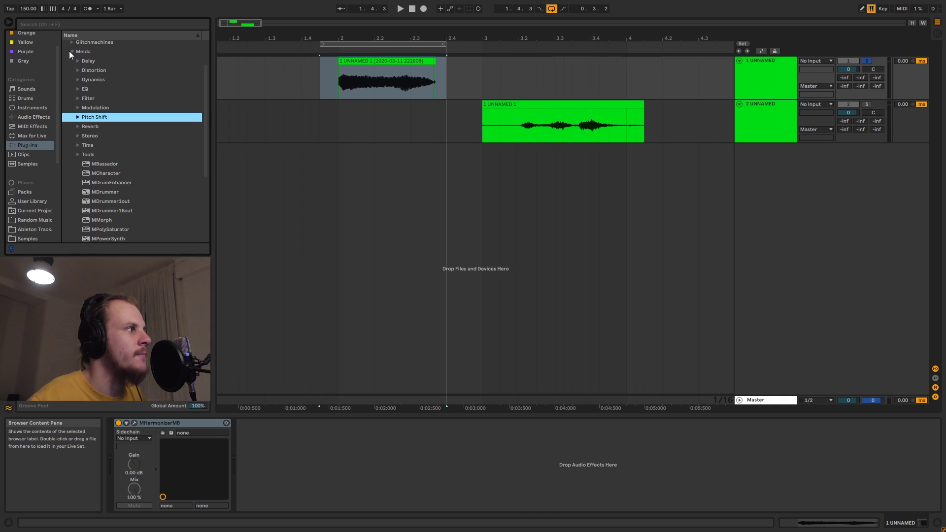
pyautogui.click(69, 51)
# Consolidate the first track's audio from 1.4.4 to 2.4.1 into one clip, including the silence around the sound.
pyautogui.click(329, 67)
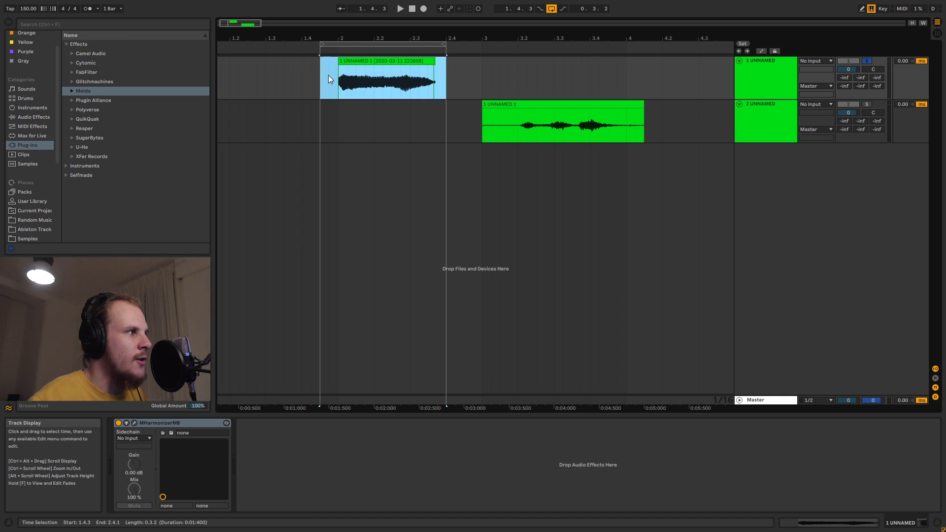
pyautogui.click(373, 61)
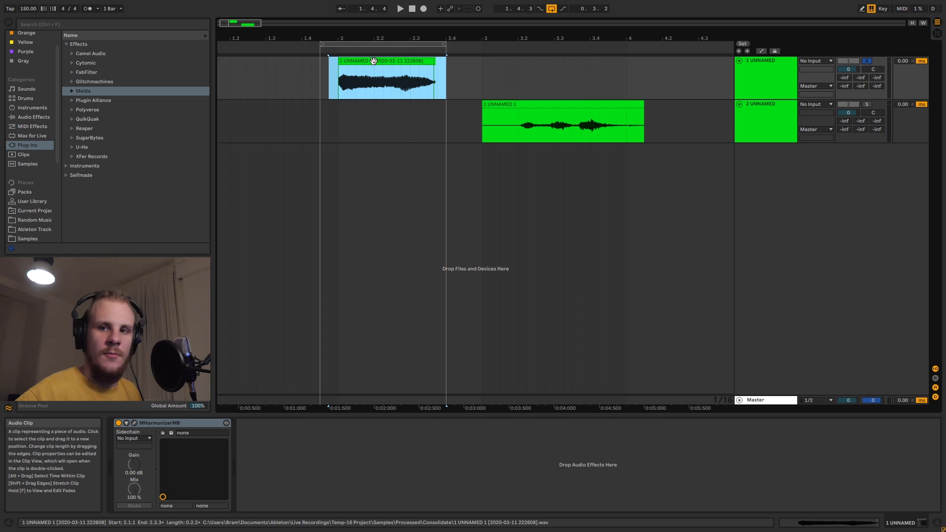
pyautogui.hotkey('ctrl', 'j')
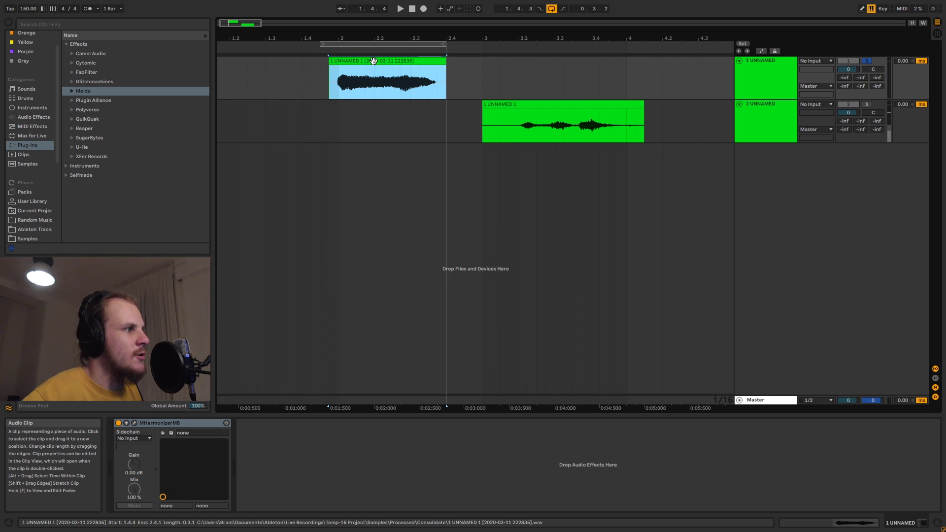
# Open the consolidated clip's settings and set its warp mode to Texture.
pyautogui.click(357, 60)
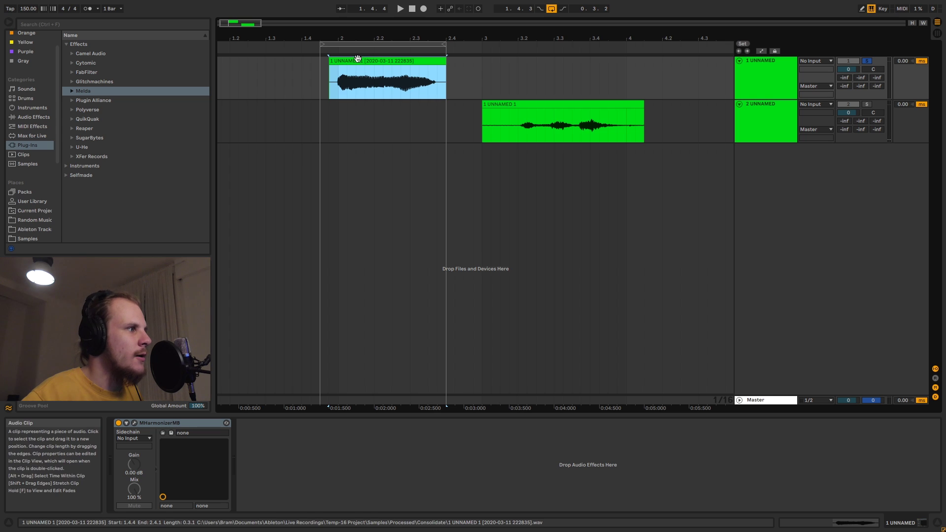
pyautogui.doubleClick(356, 59)
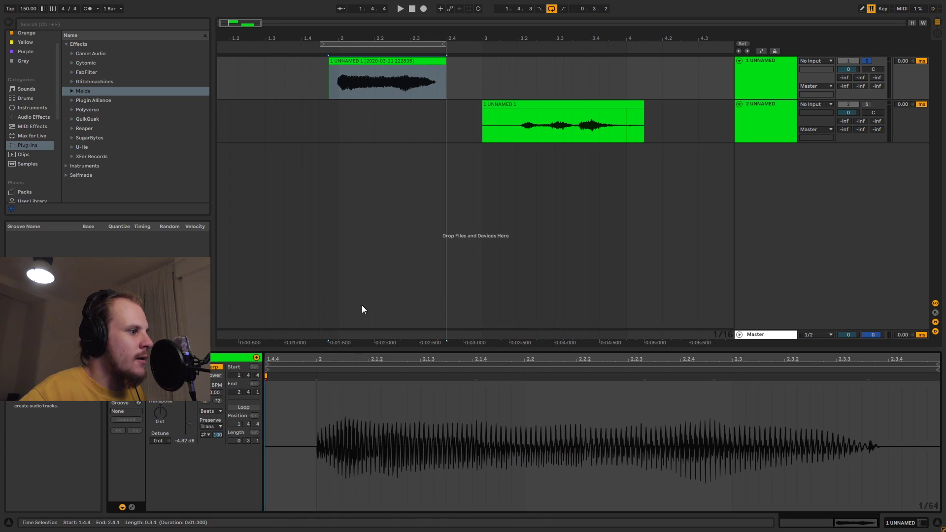
pyautogui.click(209, 412)
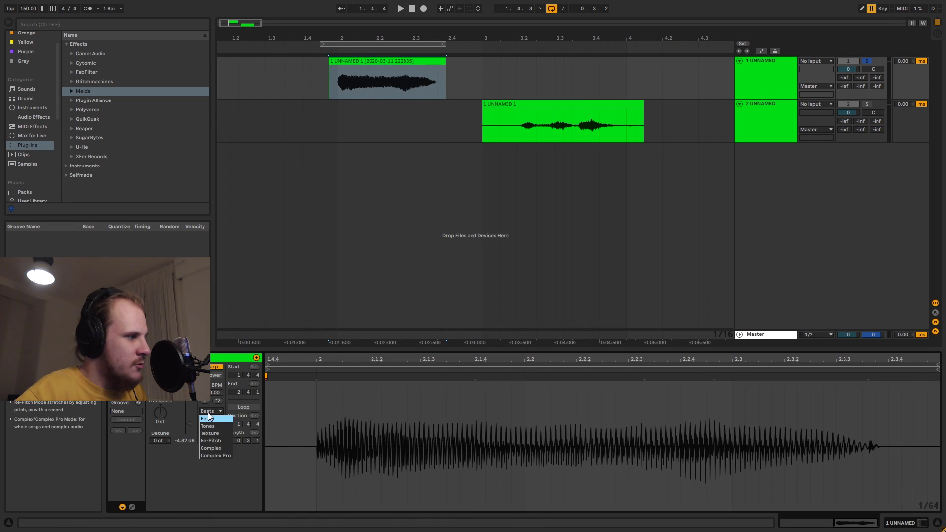
pyautogui.click(226, 434)
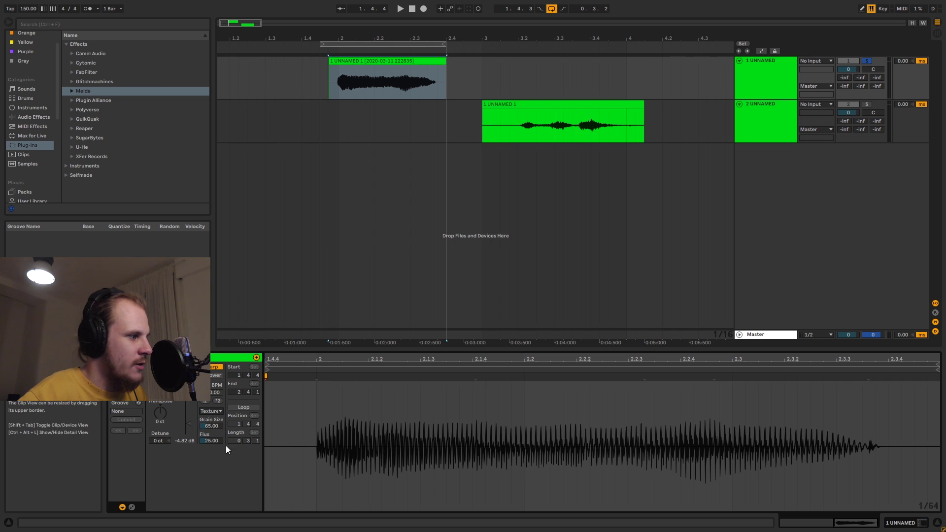
# Transpose the consolidated clip down to -4 st and play it from 1.4.4.
pyautogui.scroll(-2, 161, 413)
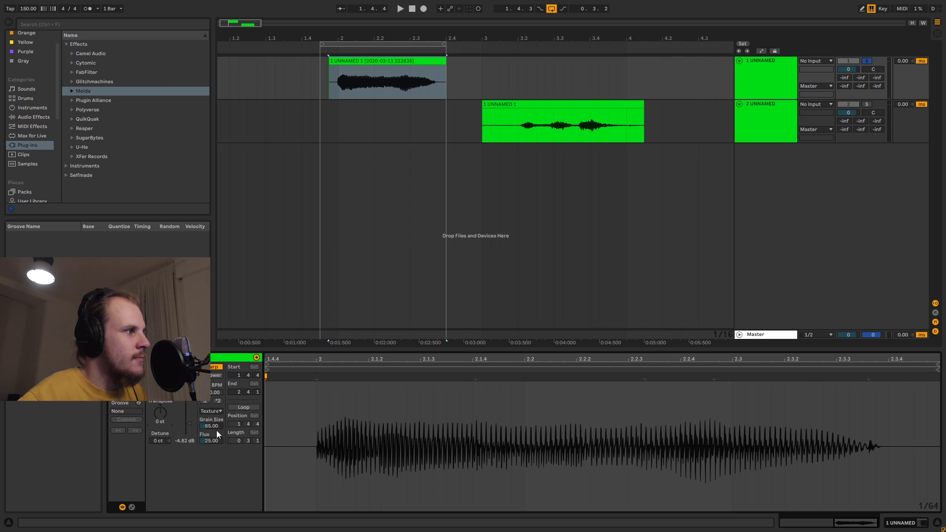
pyautogui.scroll(-2, 161, 413)
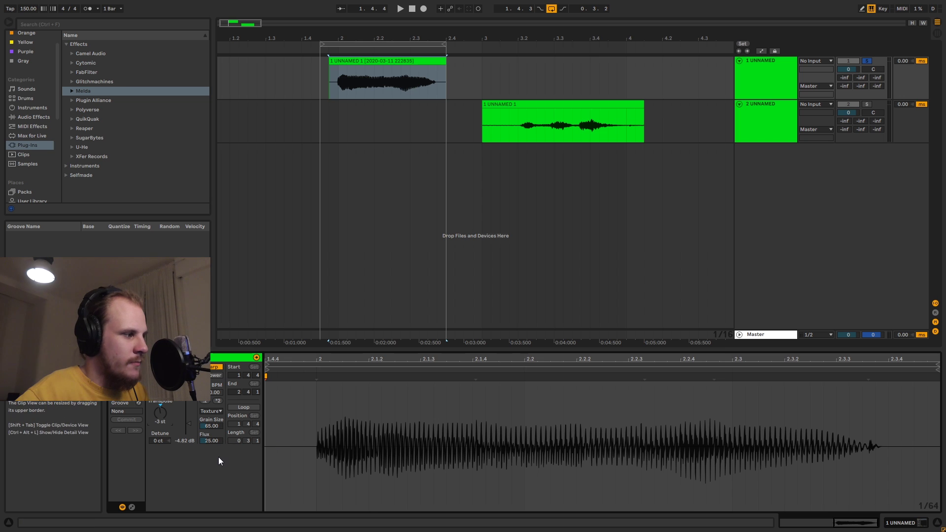
pyautogui.click(326, 85)
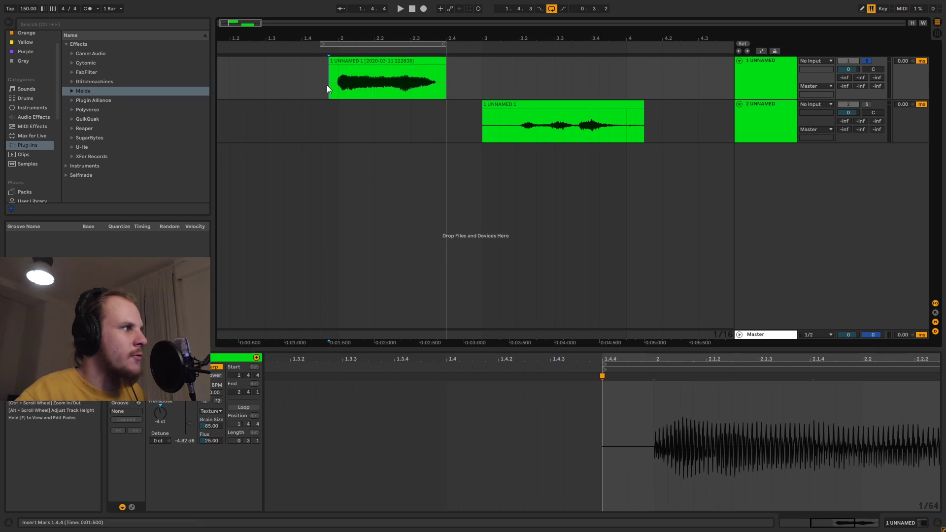
pyautogui.press('space')
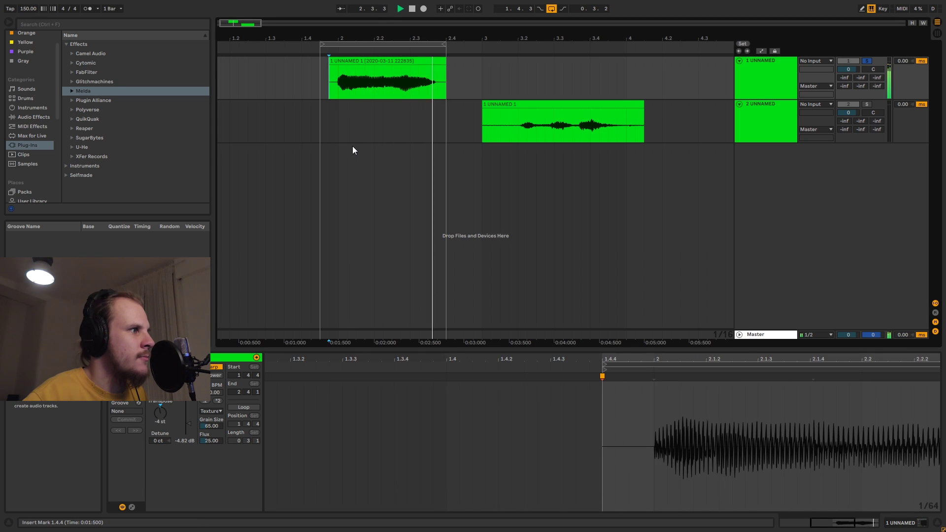
pyautogui.press('space')
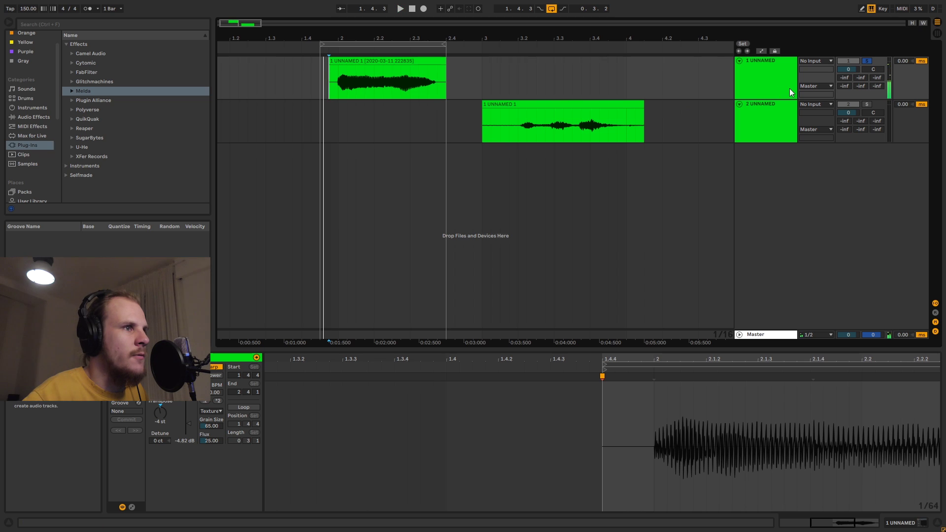
# Raise the clip's Texture grain size to 263 and flux to 86.72, and listen to the clip.
pyautogui.click(385, 62)
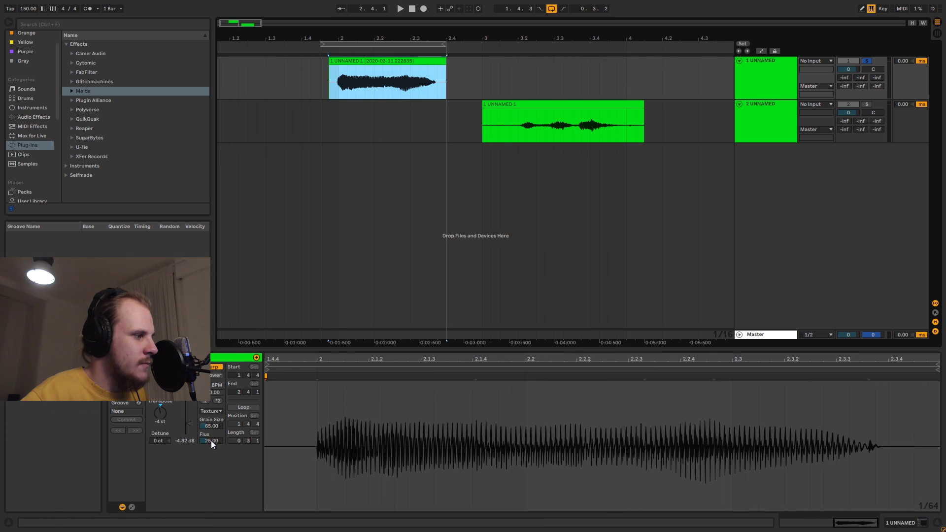
pyautogui.moveTo(211, 440); pyautogui.dragTo(211, 419)
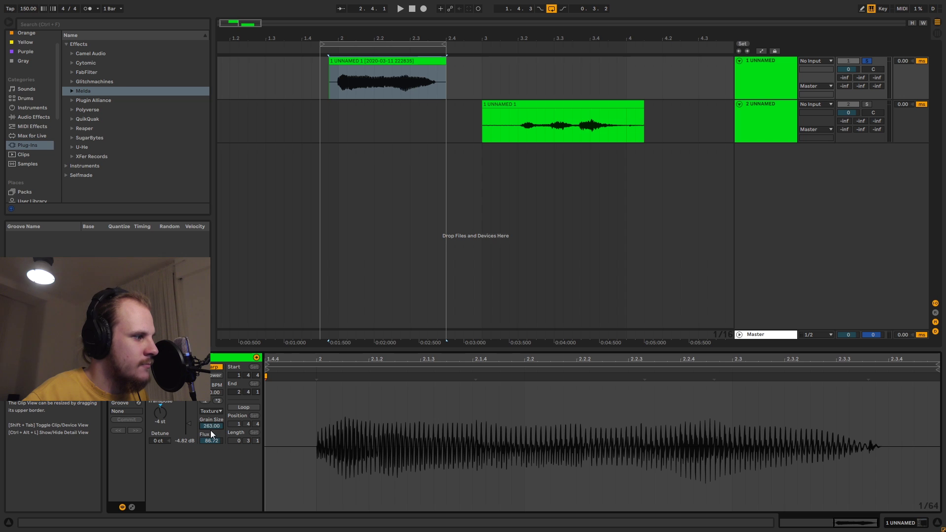
pyautogui.press('space')
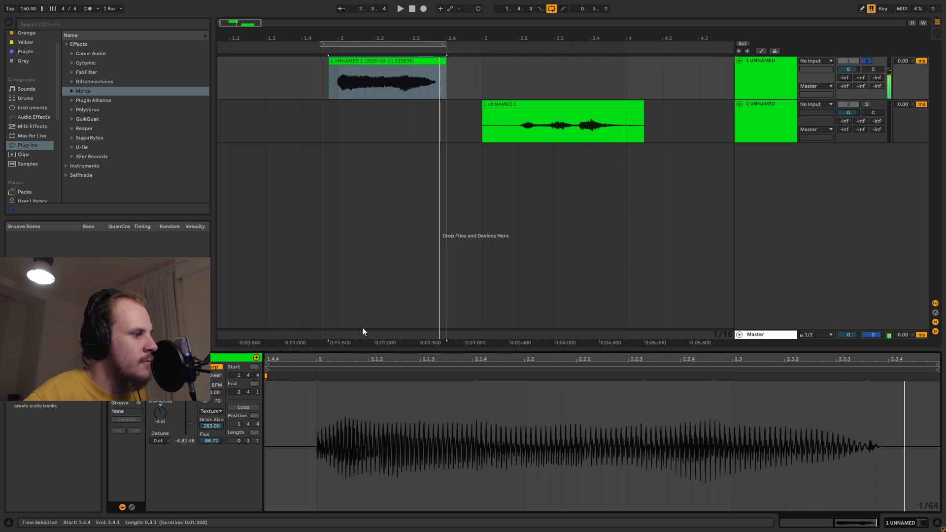
# Draw a Grain Size clip envelope that ramps down from 100% at beat 2 to a lower constant level from 2.1.3.
pyautogui.click(132, 507)
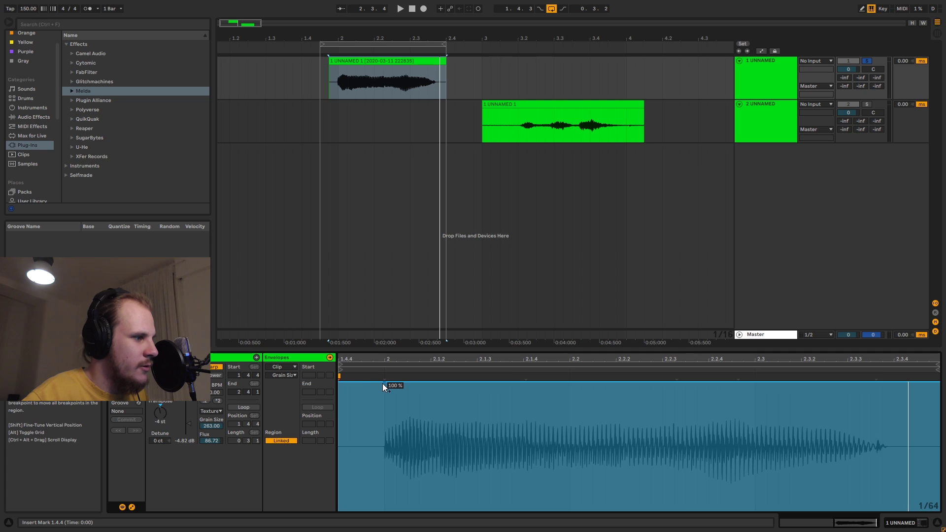
pyautogui.click(383, 383)
pyautogui.moveTo(484, 383); pyautogui.dragTo(484, 426)
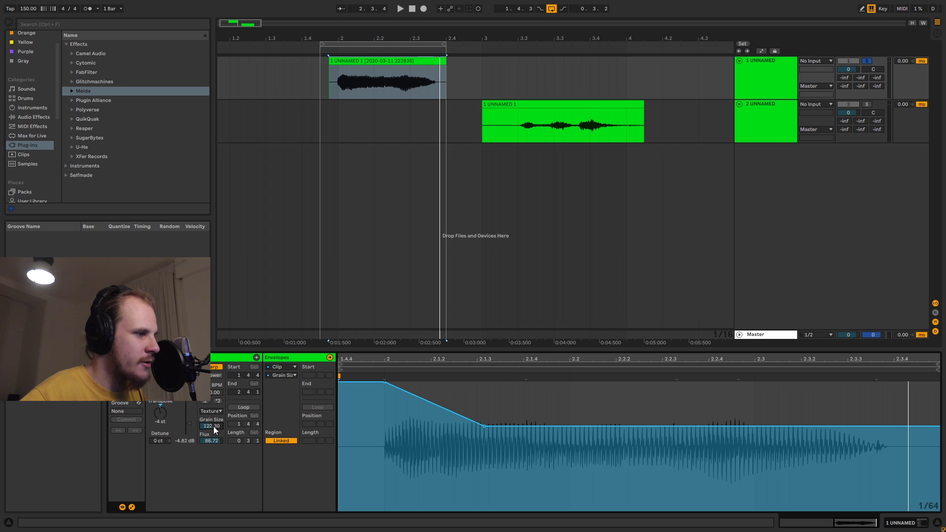
# Try a Texture grain size of 2 for the consolidated clip, and raise it back to 263.
pyautogui.write('2')
pyautogui.press('Return')
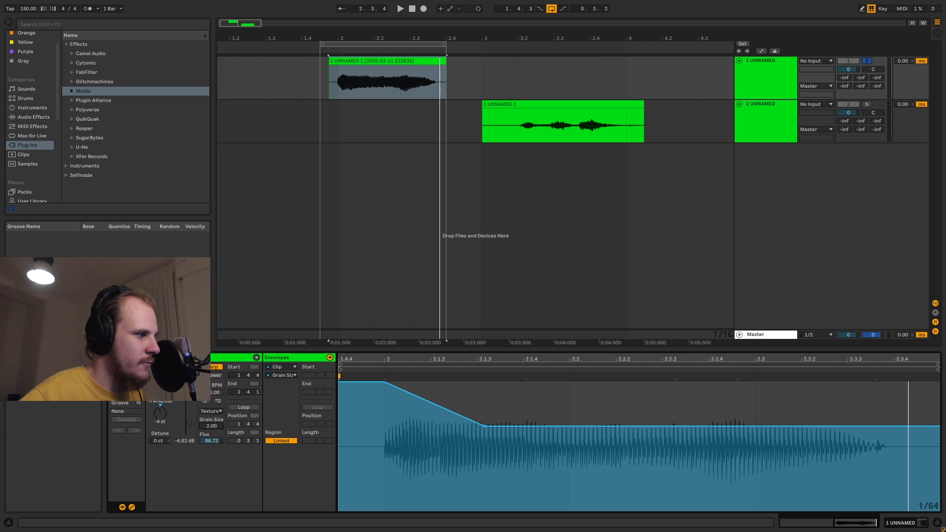
pyautogui.moveTo(215, 427); pyautogui.dragTo(215, 369)
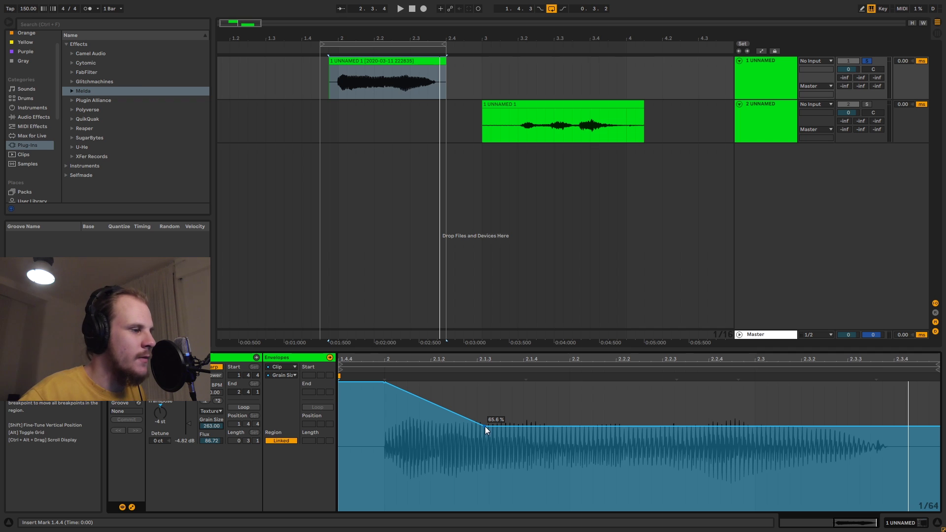
# Stretch the Grain Size envelope's downward ramp to end at about 4.6% between 2.3.3 and 2.3.4, and play the clip from 1.4.4.
pyautogui.moveTo(485, 426); pyautogui.dragTo(882, 505)
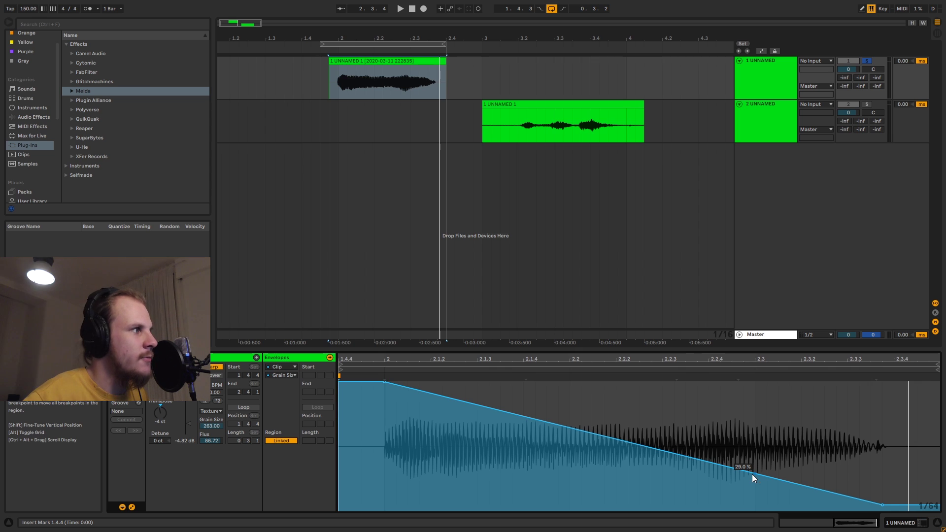
pyautogui.click(326, 91)
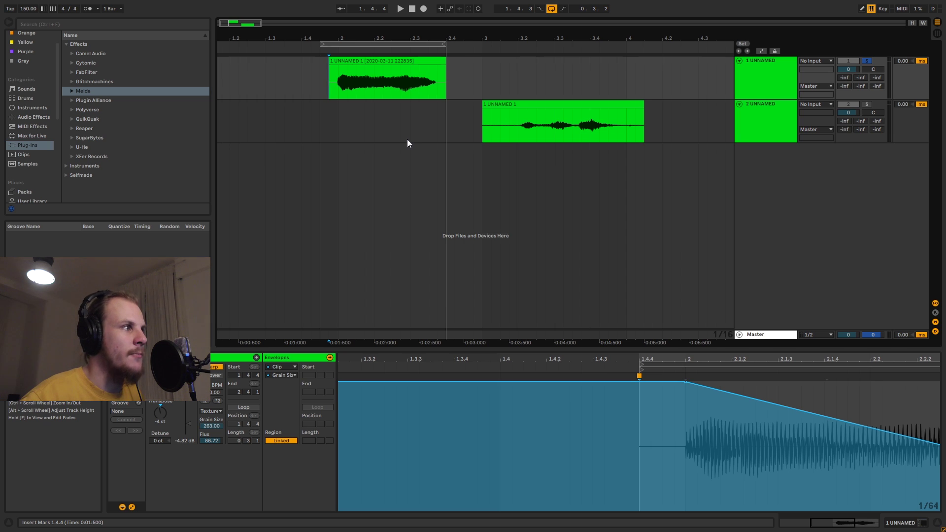
pyautogui.press('space')
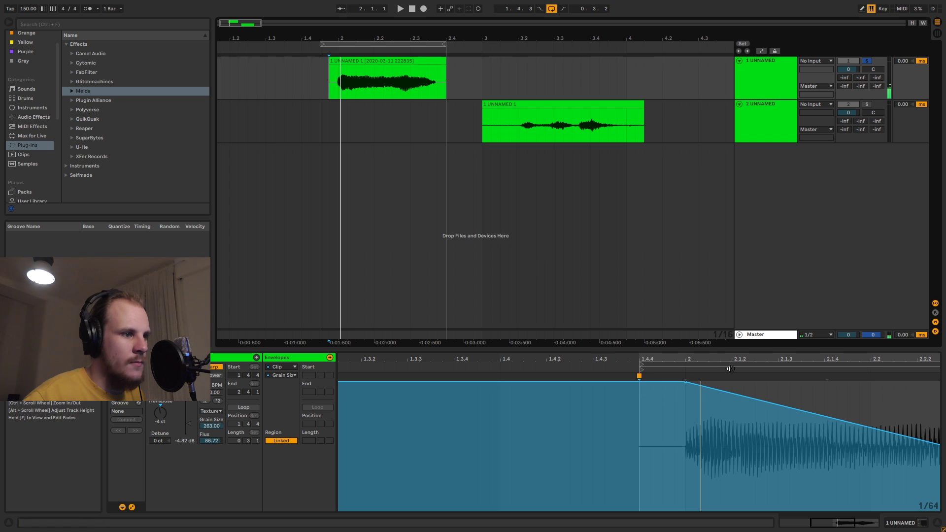
pyautogui.moveTo(739, 360); pyautogui.dragTo(438, 361)
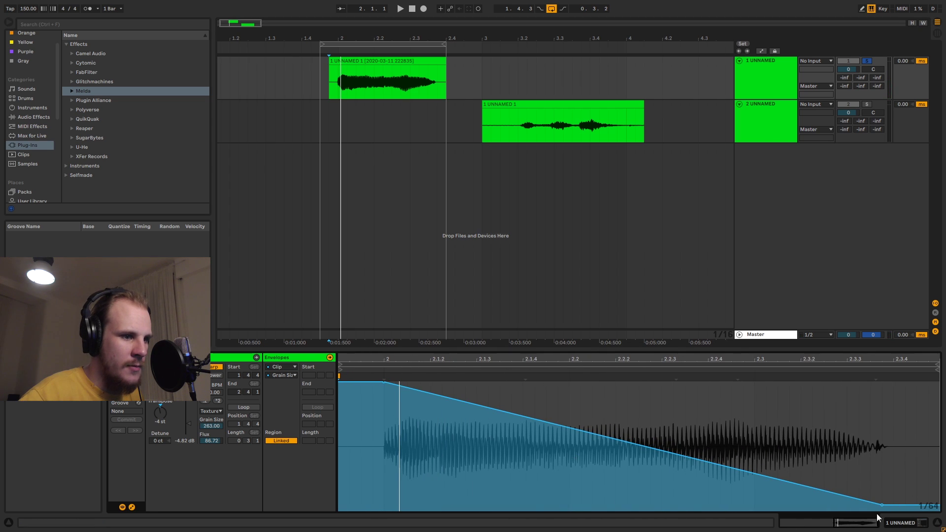
# Move the low Grain Size breakpoint to just before 2.3.2, raise the envelope to 100% past 2.3.3, and curve both ramps.
pyautogui.moveTo(882, 505); pyautogui.dragTo(789, 505)
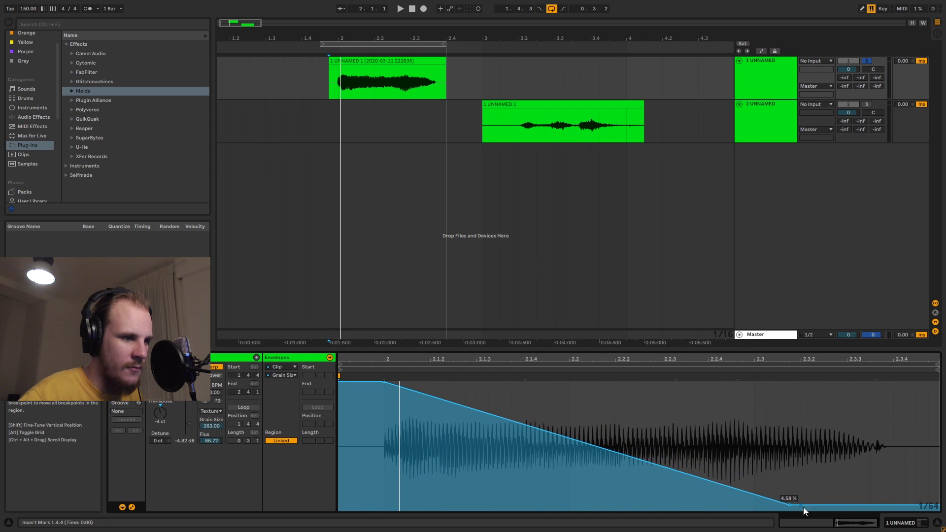
pyautogui.moveTo(879, 505); pyautogui.dragTo(878, 383)
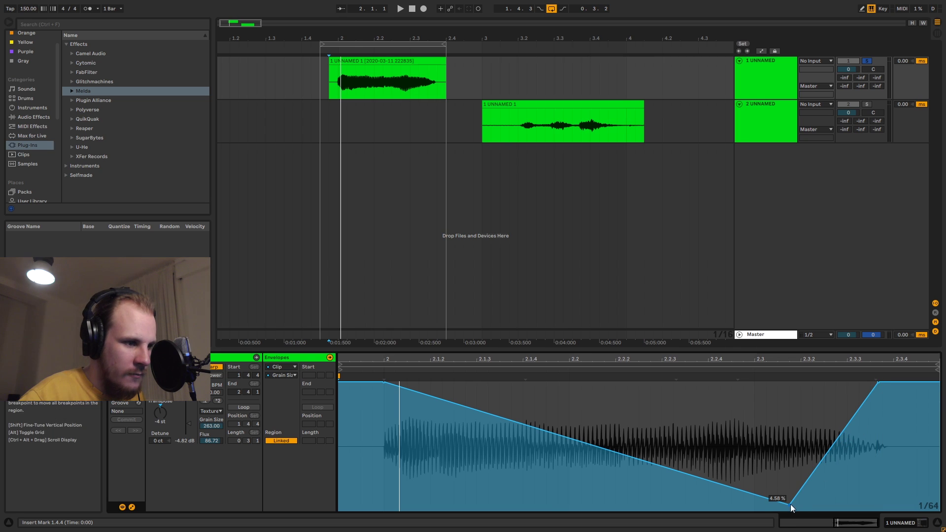
pyautogui.moveTo(788, 505)
pyautogui.mouseDown()
pyautogui.moveTo(786, 513)
pyautogui.moveTo(837, 471)
pyautogui.moveTo(839, 485)
pyautogui.mouseUp()
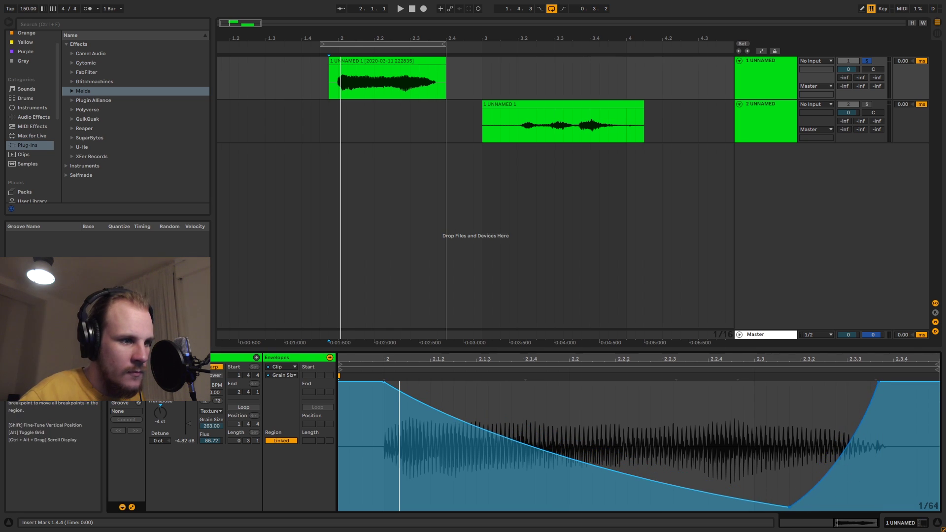
# Listen to the clip from 1.4.4 and raise the lowest Grain Size breakpoint slightly to about 5.7%.
pyautogui.click(343, 58)
pyautogui.press('space')
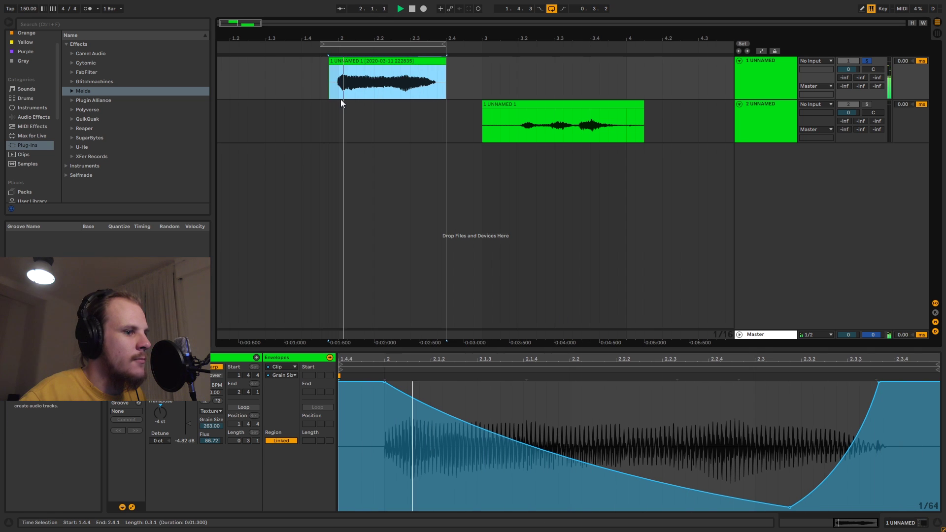
pyautogui.press('space')
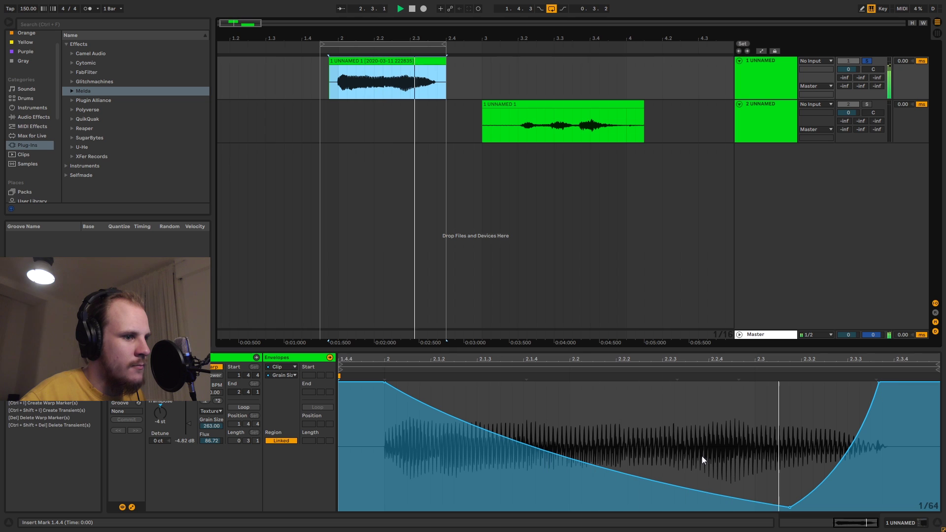
pyautogui.moveTo(789, 507); pyautogui.dragTo(789, 507)
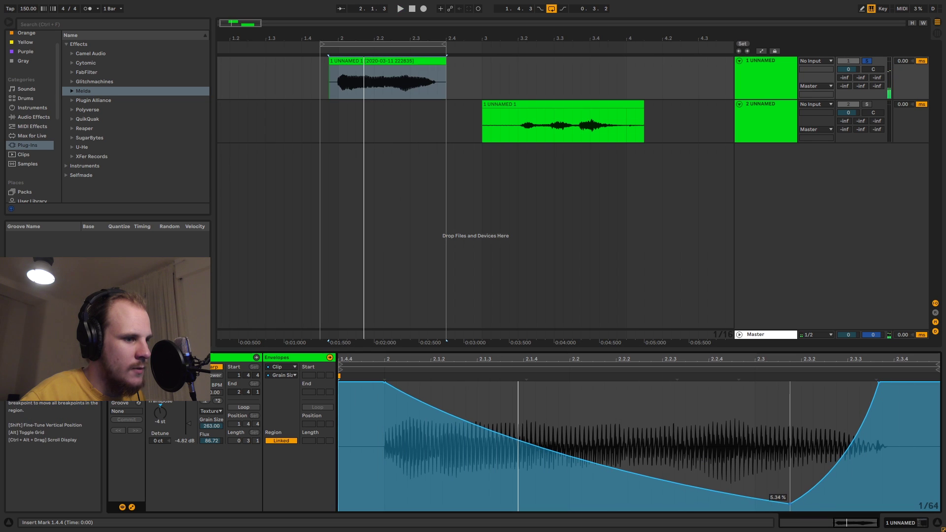
pyautogui.press('space')
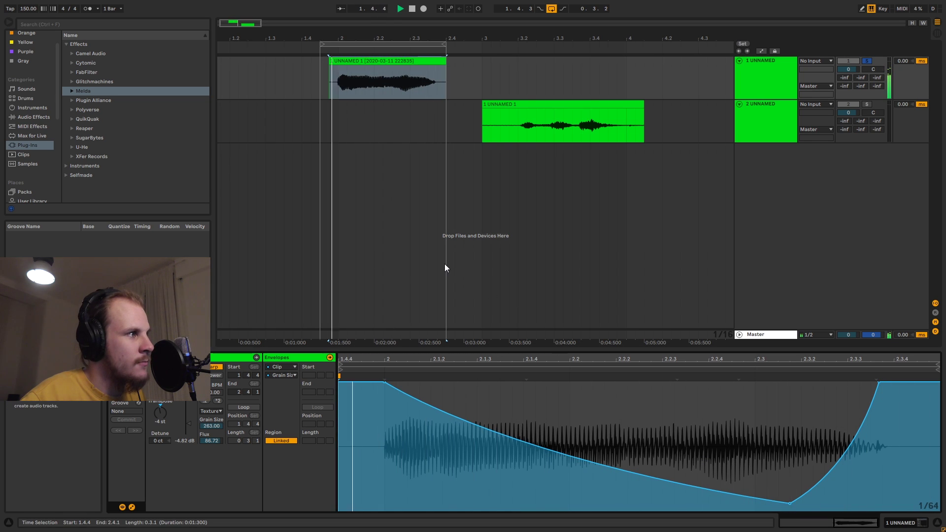
pyautogui.press('space')
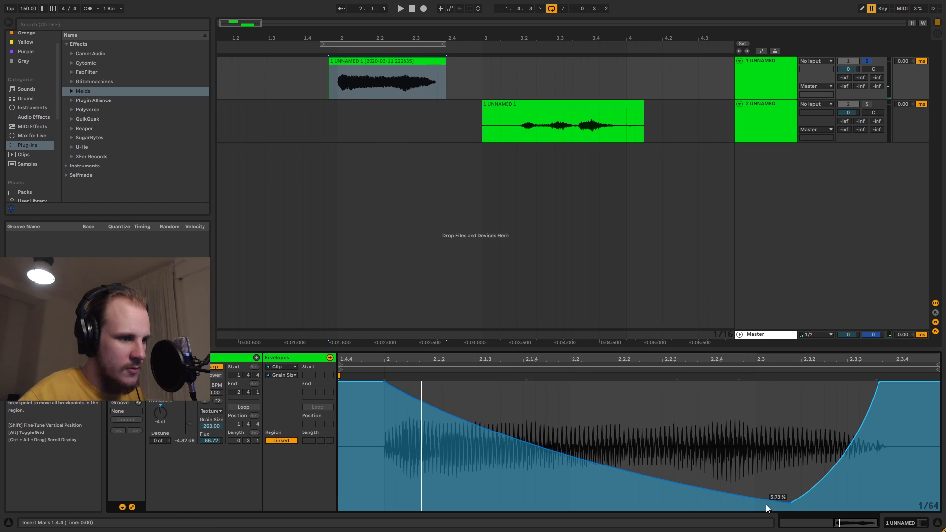
# Lower the clip's Texture flux to 5.47 while listening, and return the playback position to 1.4.4.
pyautogui.moveTo(211, 440); pyautogui.dragTo(210, 449)
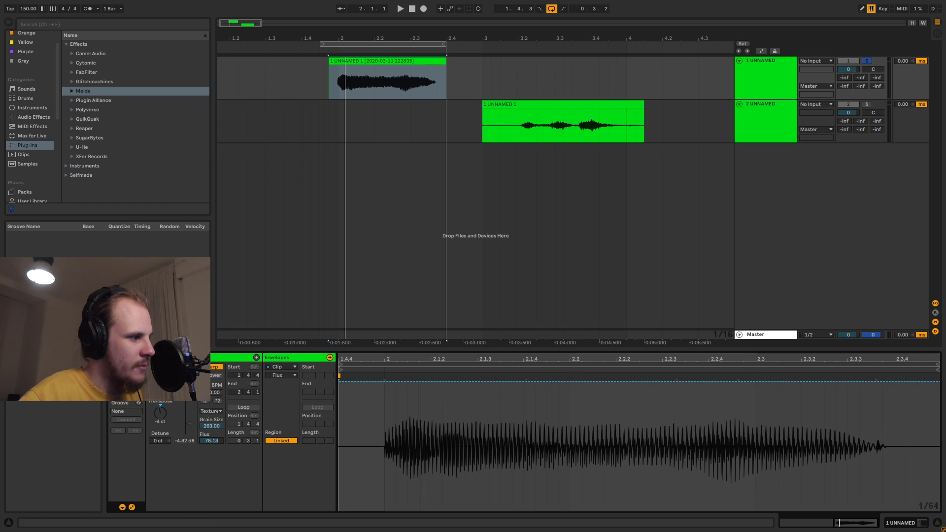
pyautogui.press('space')
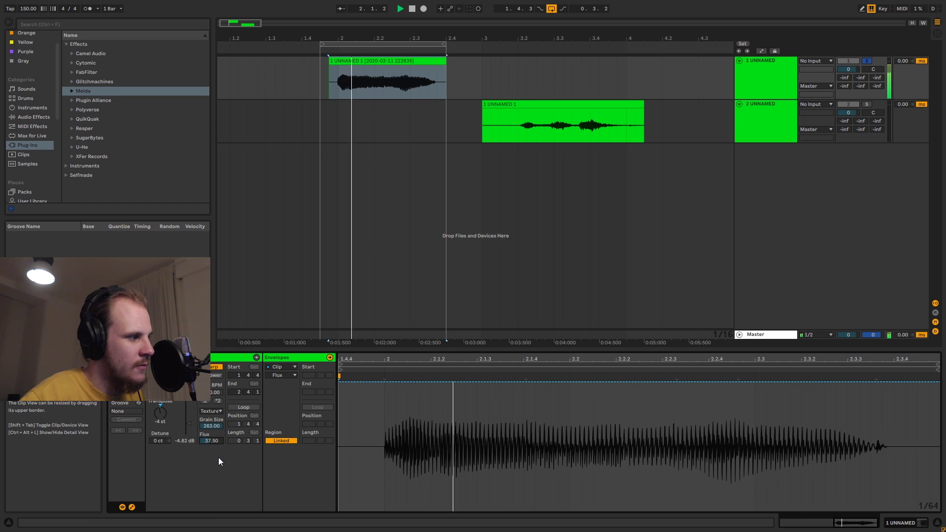
pyautogui.moveTo(214, 442); pyautogui.dragTo(215, 473)
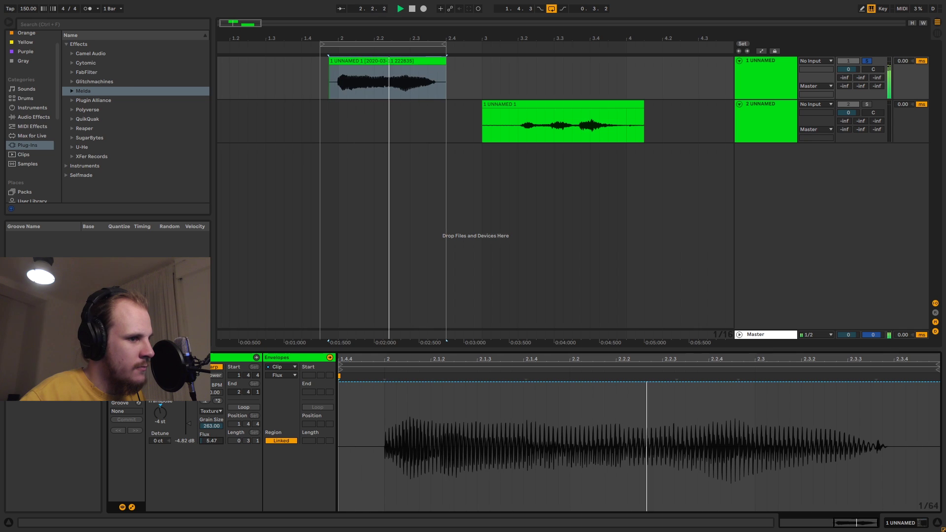
pyautogui.click(328, 90)
pyautogui.press('space')
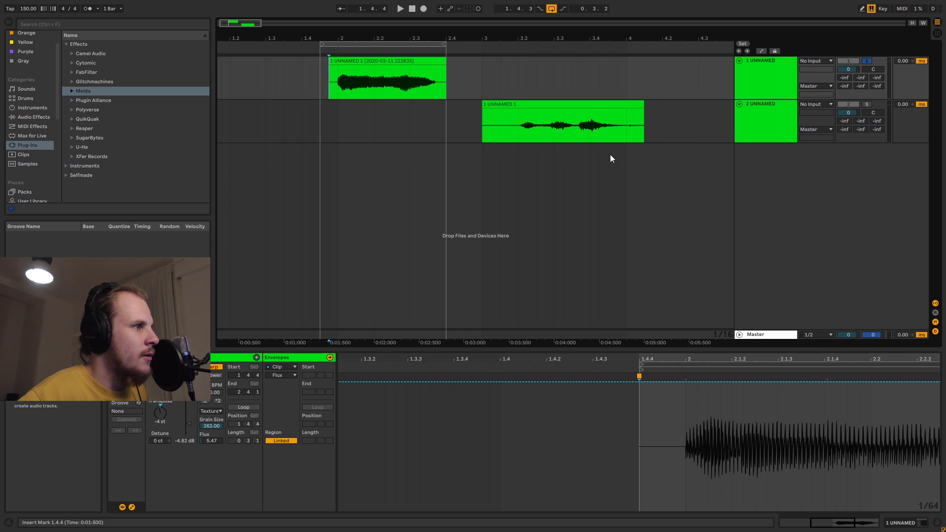
# Show the first track's device chain and add an EQ Eight after the MHarmonizerMB.
pyautogui.doubleClick(773, 84)
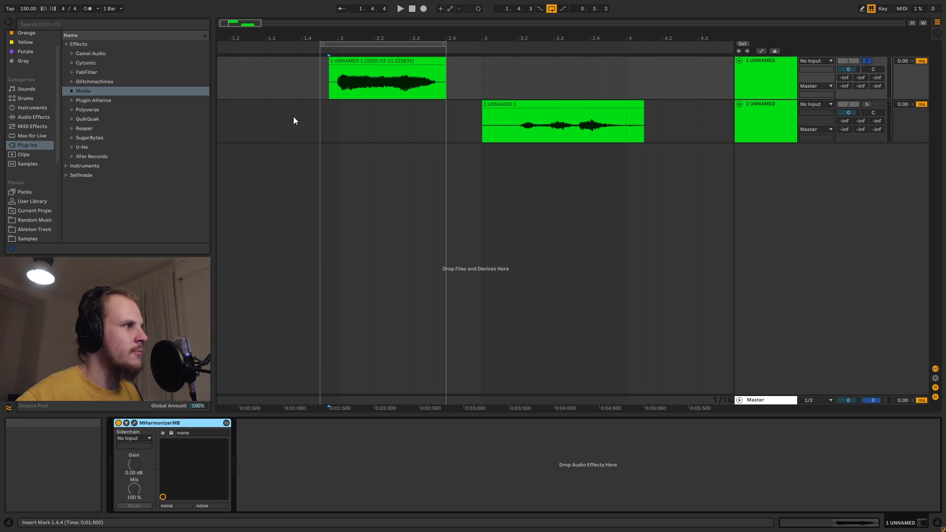
pyautogui.click(37, 118)
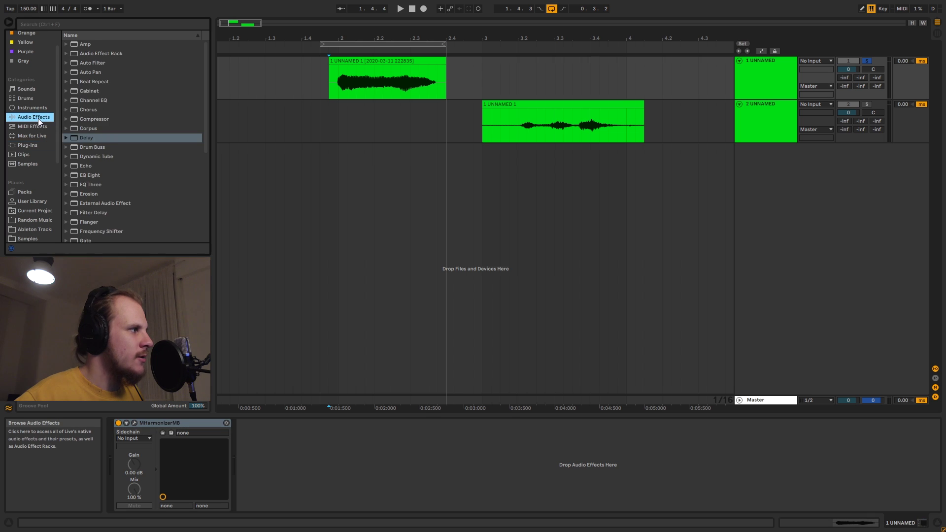
pyautogui.scroll(-2, 110, 145)
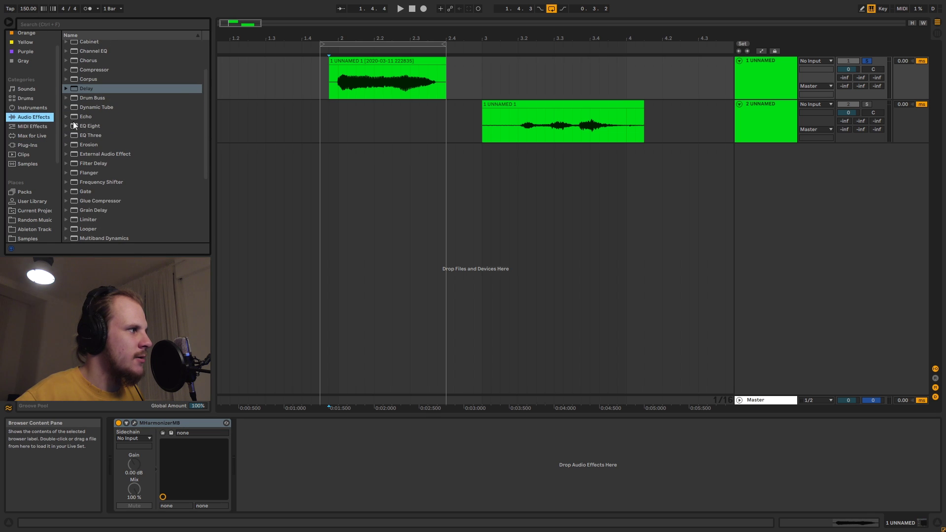
pyautogui.moveTo(73, 125); pyautogui.dragTo(274, 383)
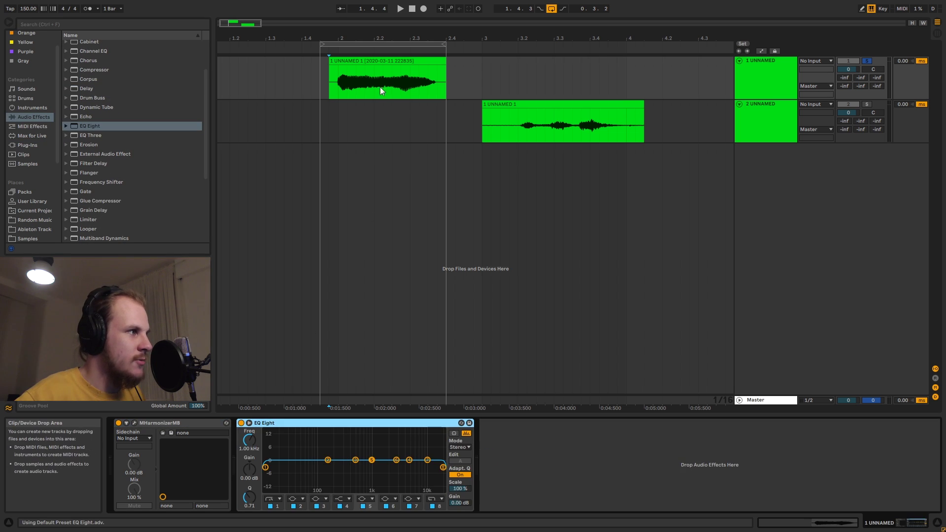
# While the clip plays, cut EQ Eight band 2 by about 4.8 dB at 147 Hz and move the band 1 low cut to about 71 Hz.
pyautogui.press('space')
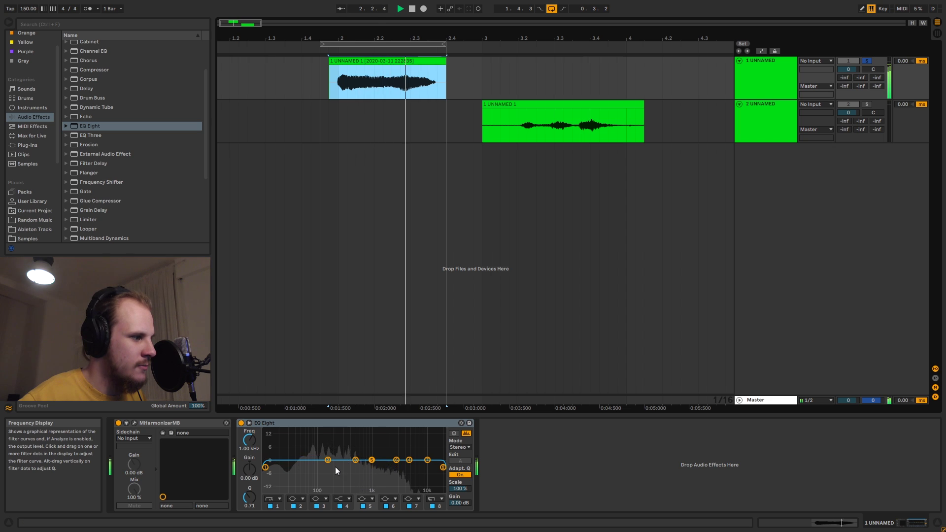
pyautogui.moveTo(328, 460); pyautogui.dragTo(327, 469)
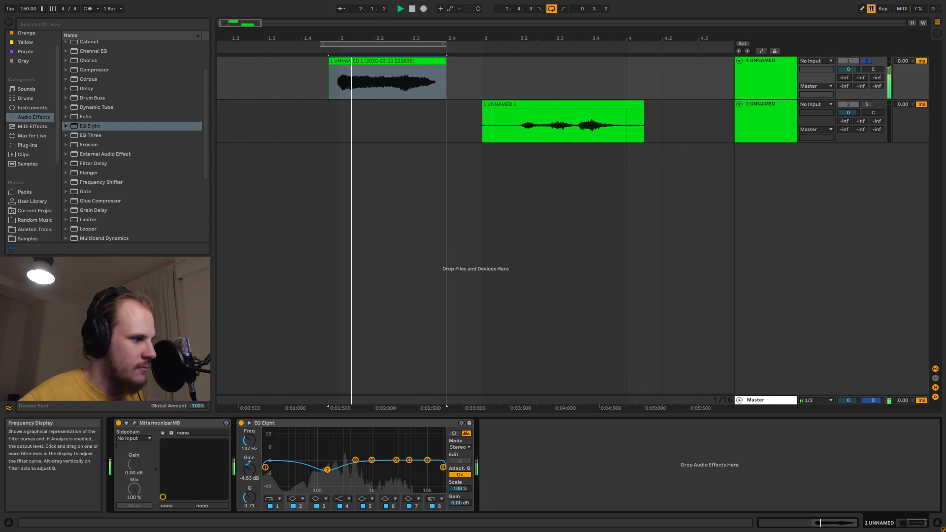
pyautogui.moveTo(265, 467); pyautogui.dragTo(312, 467)
pyautogui.press('space')
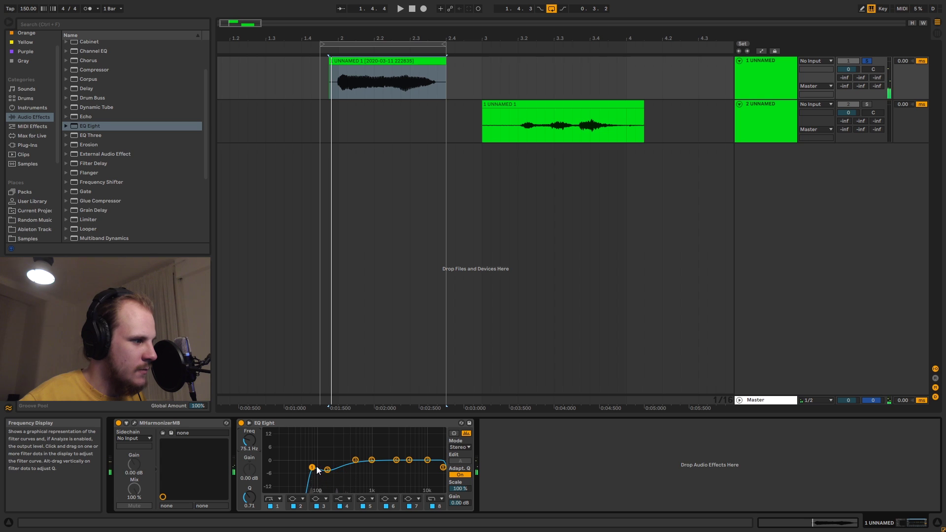
pyautogui.press('space')
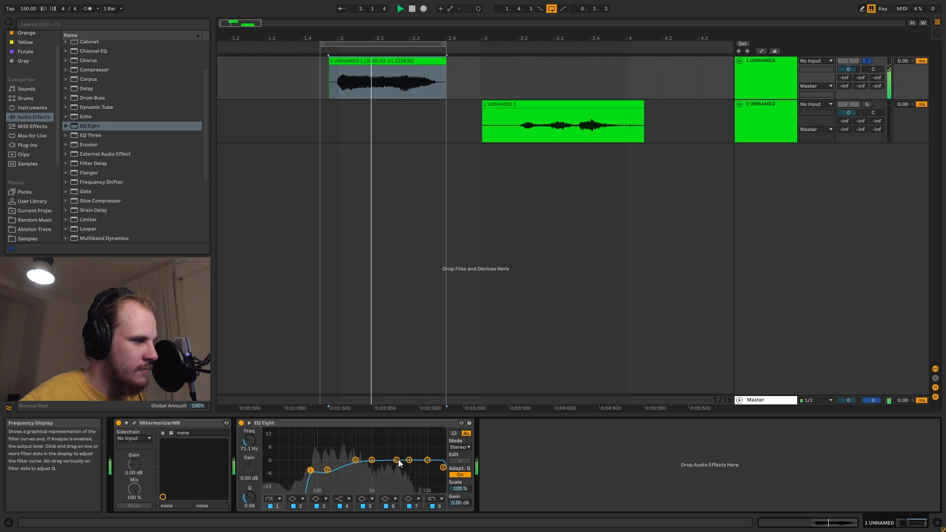
# Dip the EQ Eight curve near 1 kHz and boost band 4 by about 3.1 dB at 5.16 kHz.
pyautogui.moveTo(373, 462); pyautogui.dragTo(411, 458)
pyautogui.press('space')
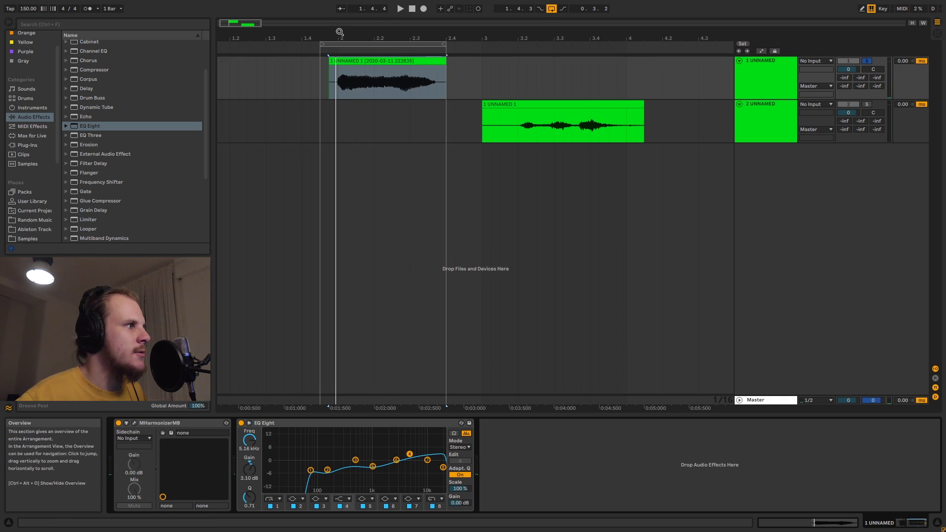
pyautogui.moveTo(342, 34); pyautogui.dragTo(344, 10)
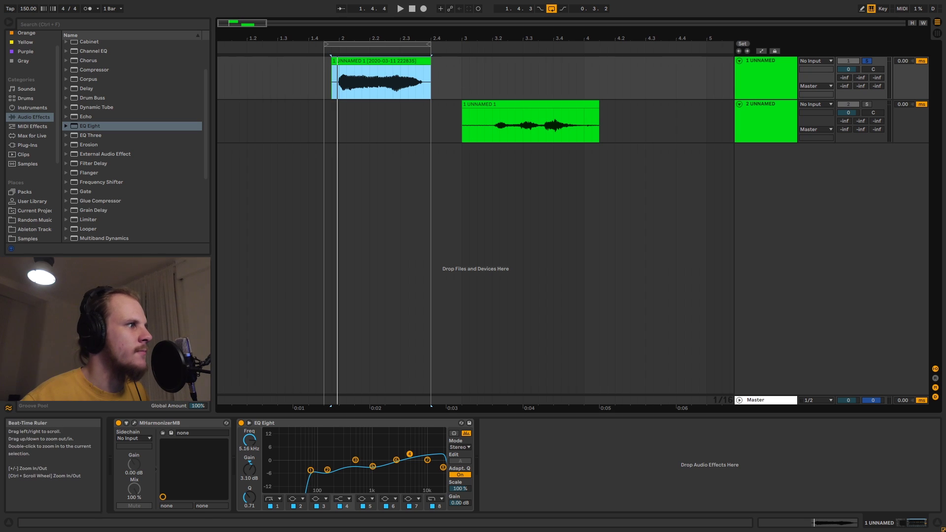
pyautogui.press('-')
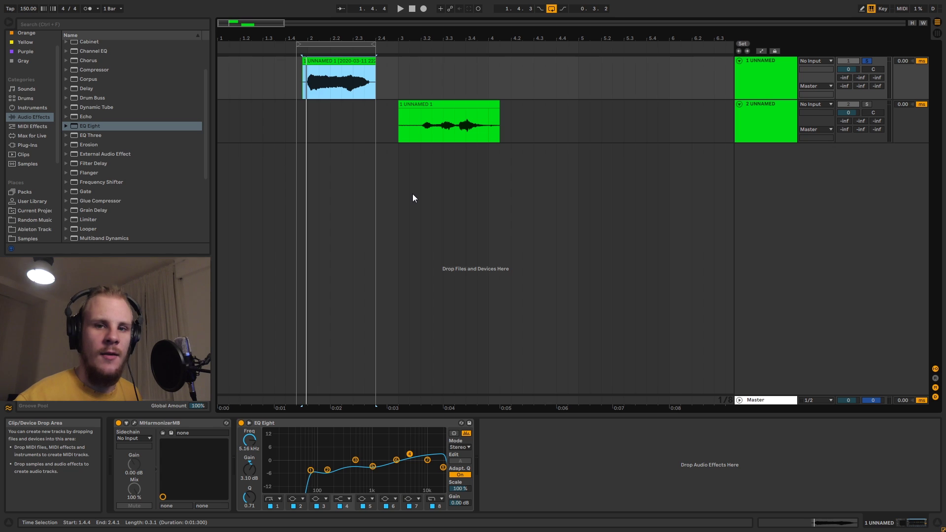
# Add Melda's MAutoPitch pitch-shift plug-in to the first track.
pyautogui.click(27, 145)
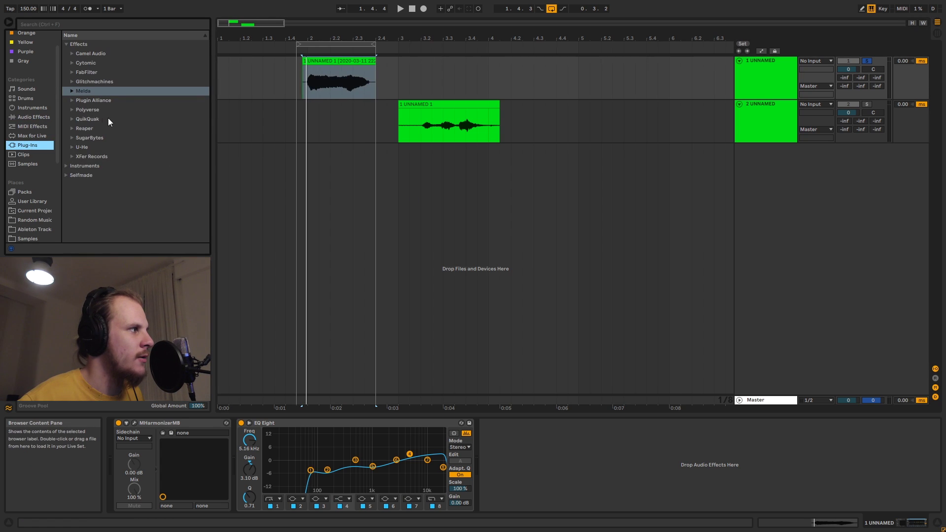
pyautogui.click(72, 90)
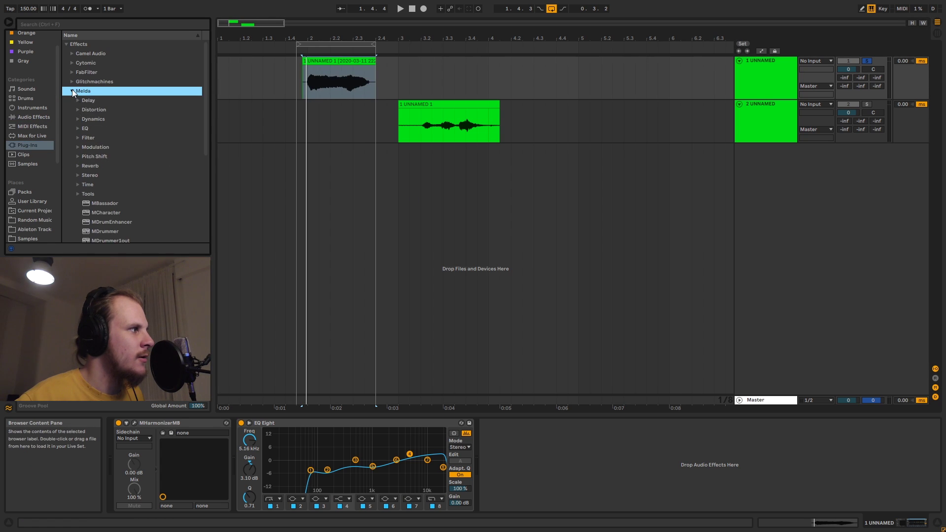
pyautogui.click(78, 157)
pyautogui.doubleClick(110, 165)
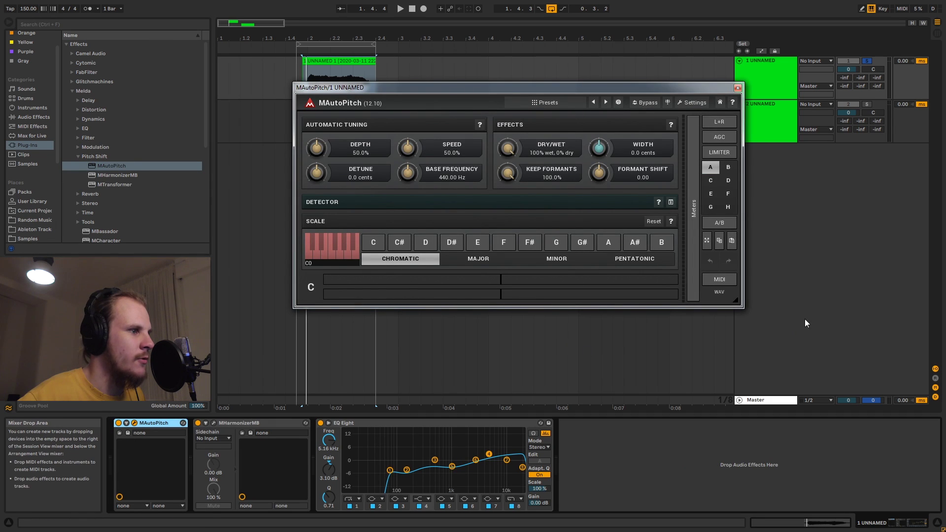
# Set MAutoPitch's scale to G minor and raise the automatic tuning depth to about 60.4% while the clip plays.
pyautogui.click(555, 259)
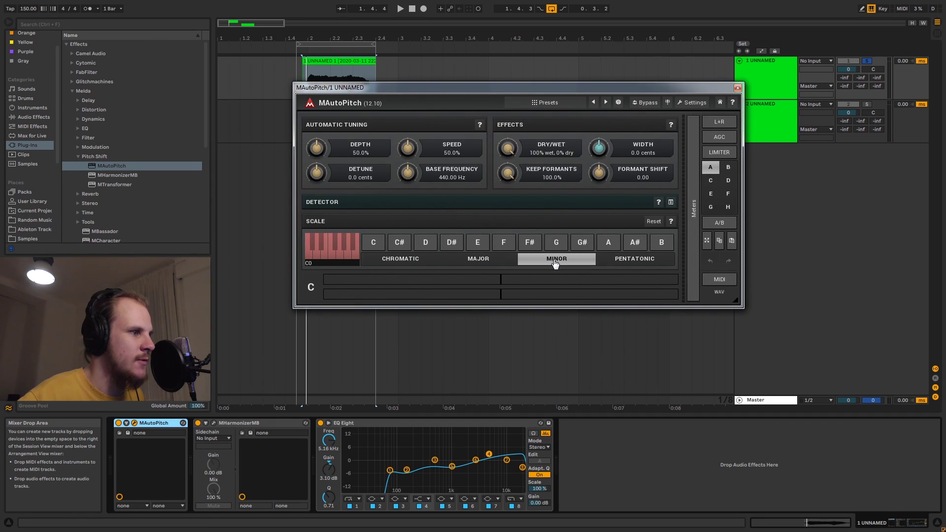
pyautogui.click(556, 242)
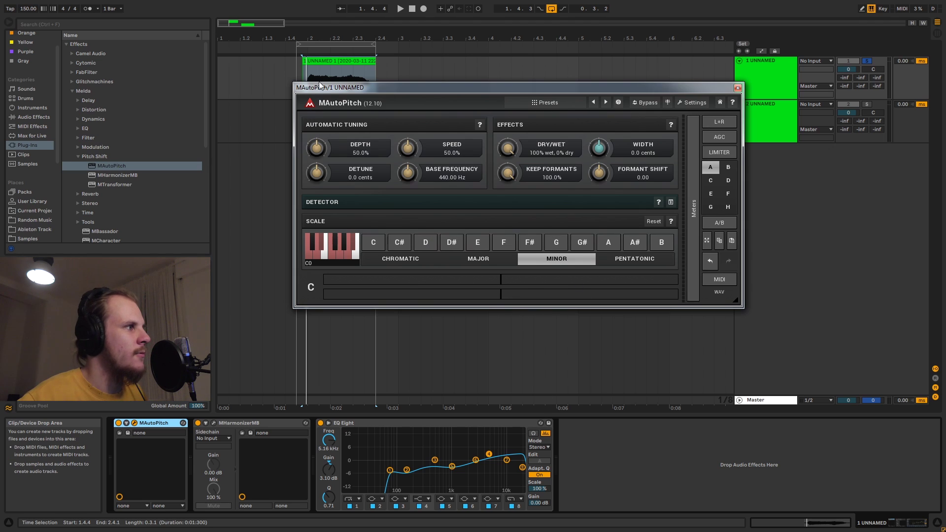
pyautogui.click(322, 62)
pyautogui.press('space')
pyautogui.moveTo(318, 148); pyautogui.dragTo(347, 147)
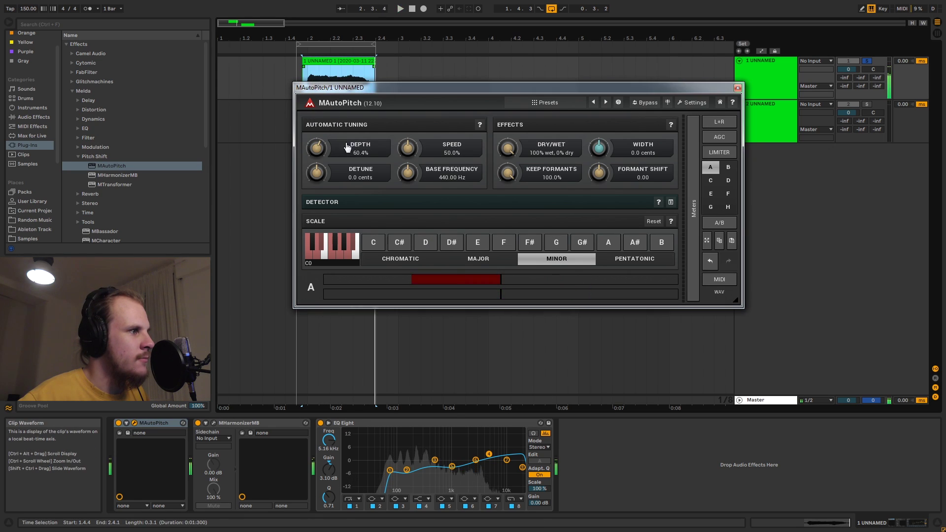
# Set MAutoPitch's automatic tuning speed to 37.2% and depth to 67.2% during playback, stop playback and close the plug-in window.
pyautogui.moveTo(452, 148); pyautogui.dragTo(451, 163)
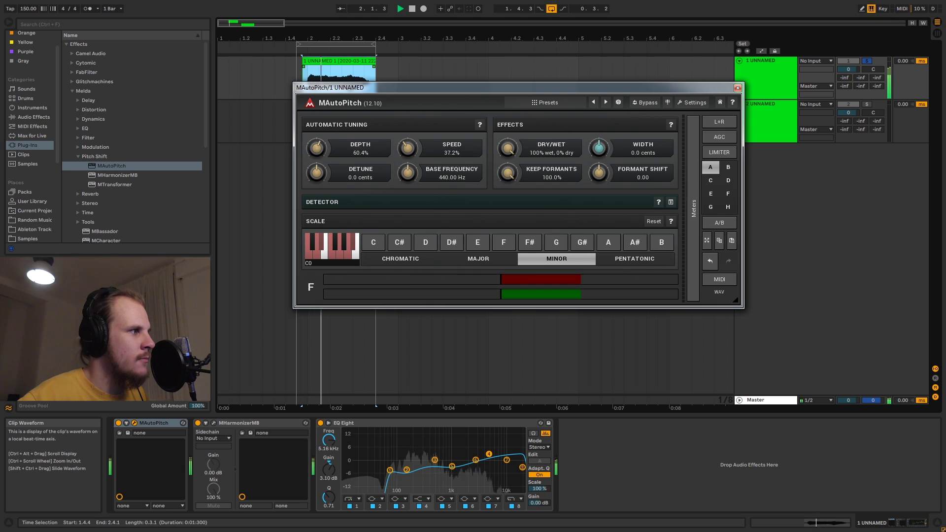
pyautogui.moveTo(316, 147); pyautogui.dragTo(330, 147)
pyautogui.press('space')
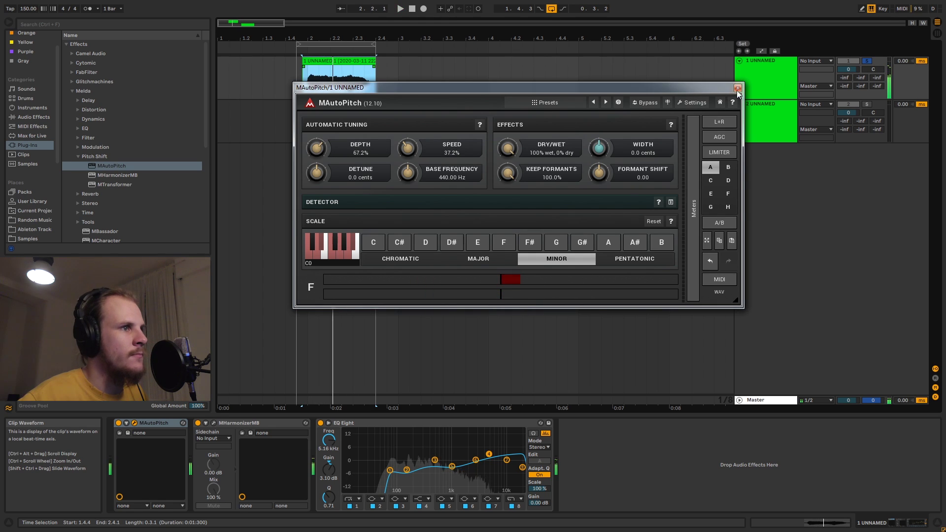
pyautogui.click(737, 89)
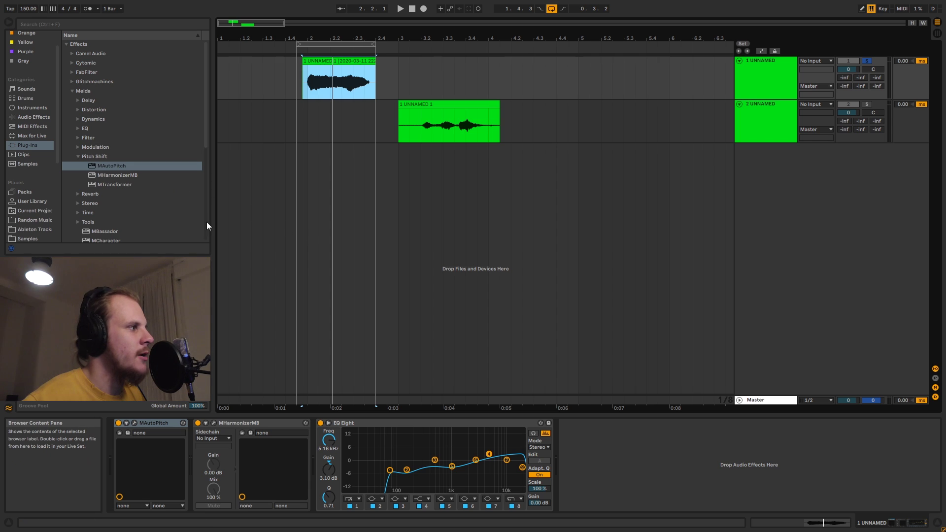
# Add the Utility audio effect after EQ Eight, narrow its stereo width to 70% and audition the clip.
pyautogui.click(78, 156)
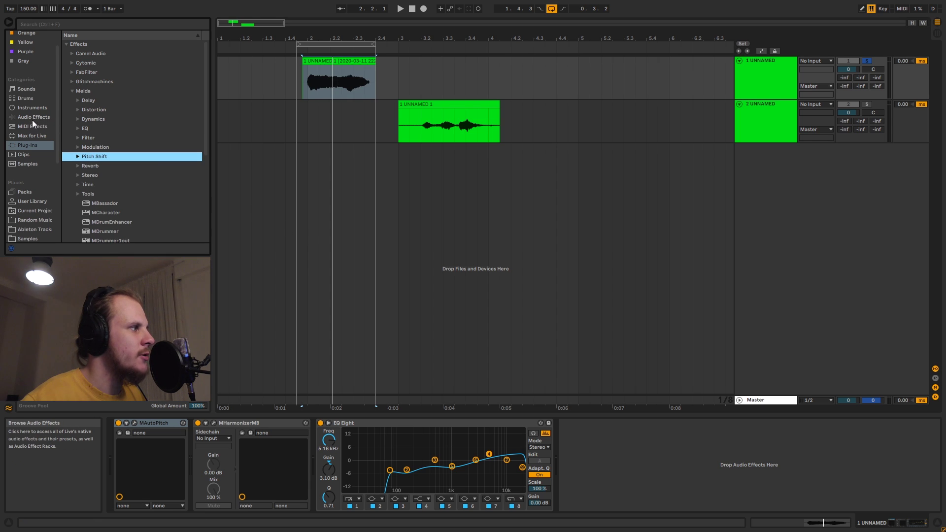
pyautogui.click(32, 120)
pyautogui.scroll(-5, 115, 169)
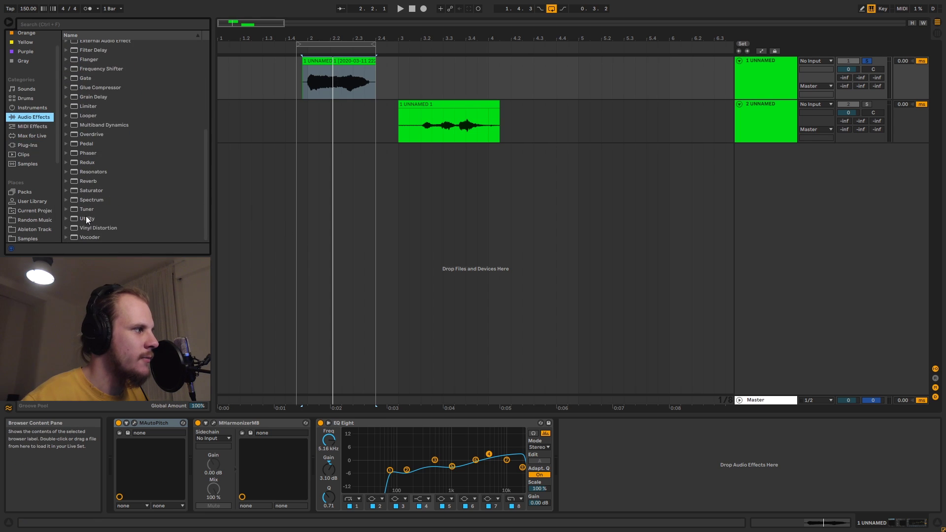
pyautogui.moveTo(86, 218); pyautogui.dragTo(334, 416)
pyautogui.moveTo(601, 462); pyautogui.dragTo(604, 464)
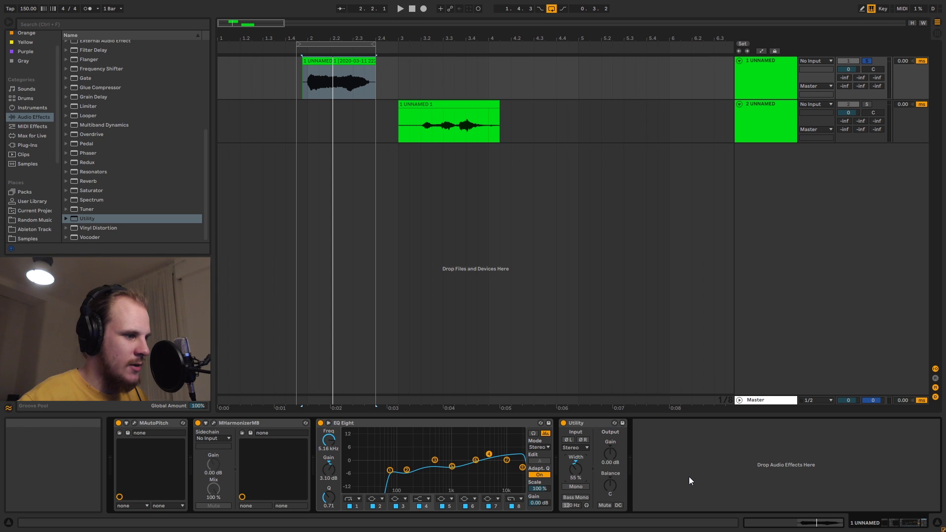
pyautogui.press('space')
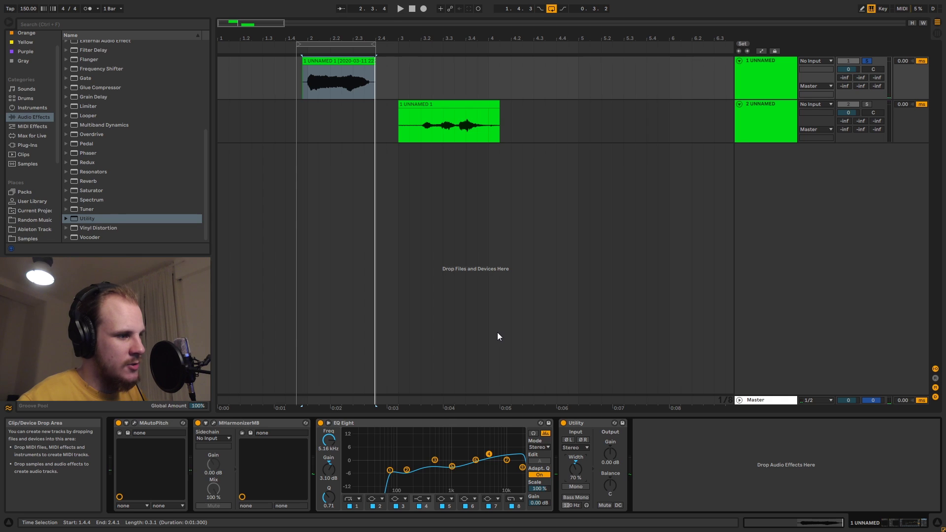
pyautogui.press('space')
pyautogui.press('space')
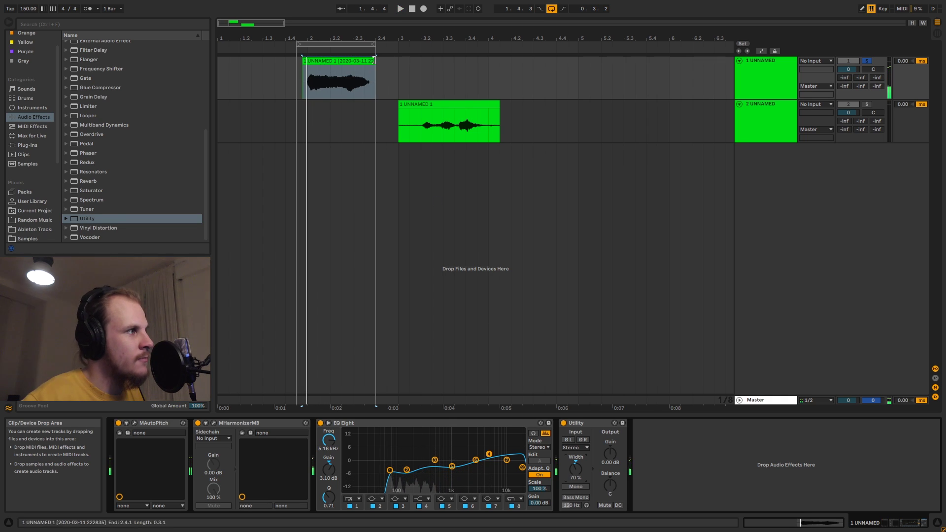
# Turn off looping for the loop region over the first track's clip.
pyautogui.press('-')
pyautogui.press('-')
pyautogui.press('-')
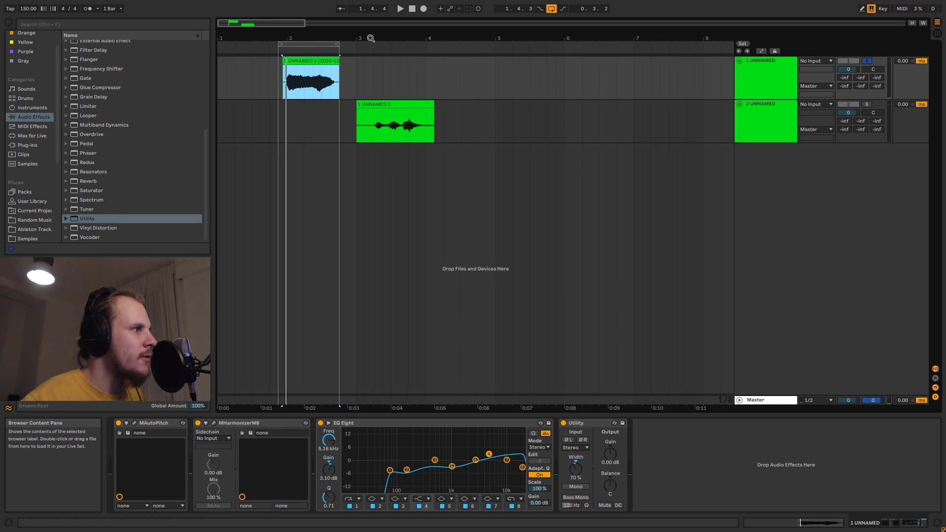
pyautogui.rightClick(328, 43)
pyautogui.click(343, 48)
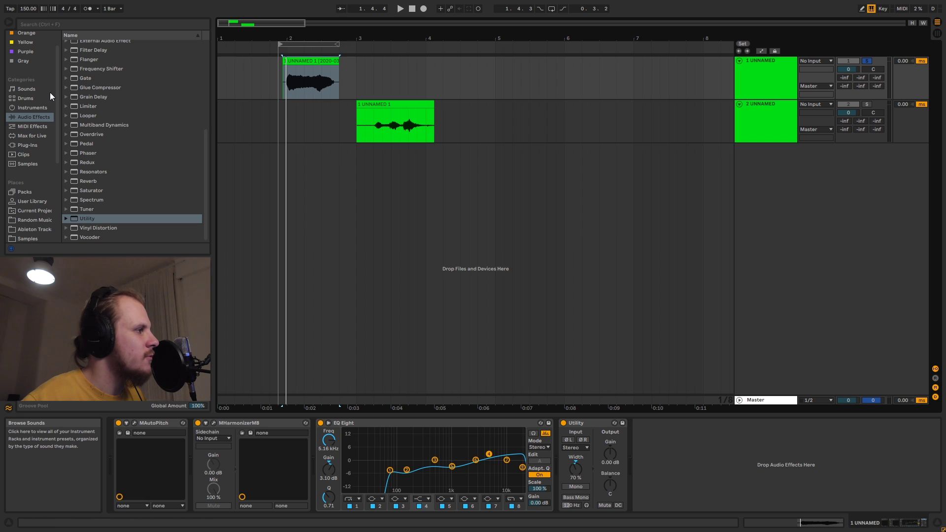
# Add a Delay with 39% feedback and 37% dry/wet, followed by a Reverb with 3.62 s decay time and 34% dry/wet.
pyautogui.scroll(5, 107, 149)
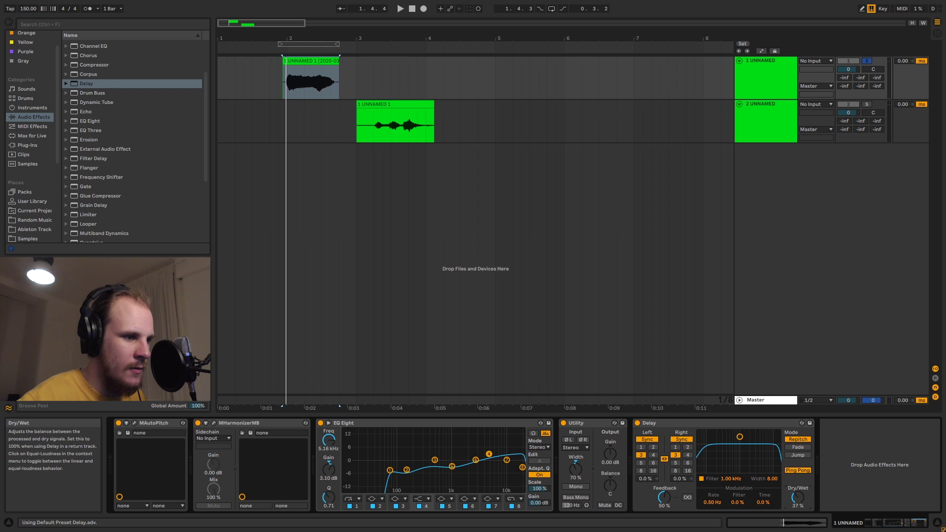
pyautogui.moveTo(670, 493); pyautogui.dragTo(669, 489)
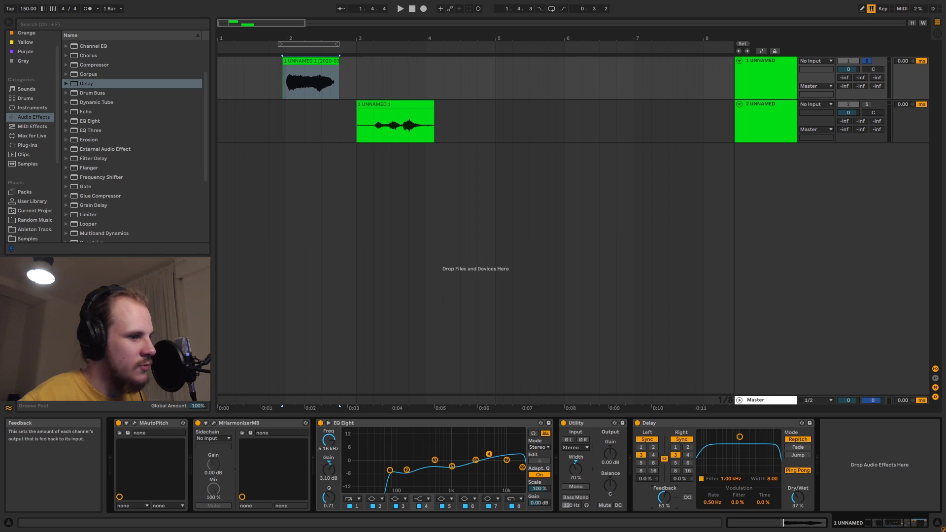
pyautogui.scroll(-5, 117, 152)
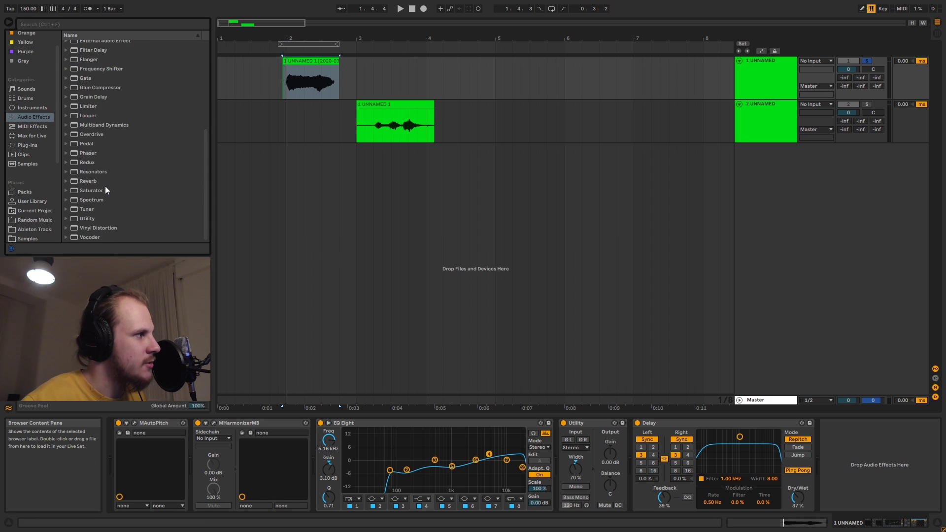
pyautogui.moveTo(89, 180); pyautogui.dragTo(774, 378)
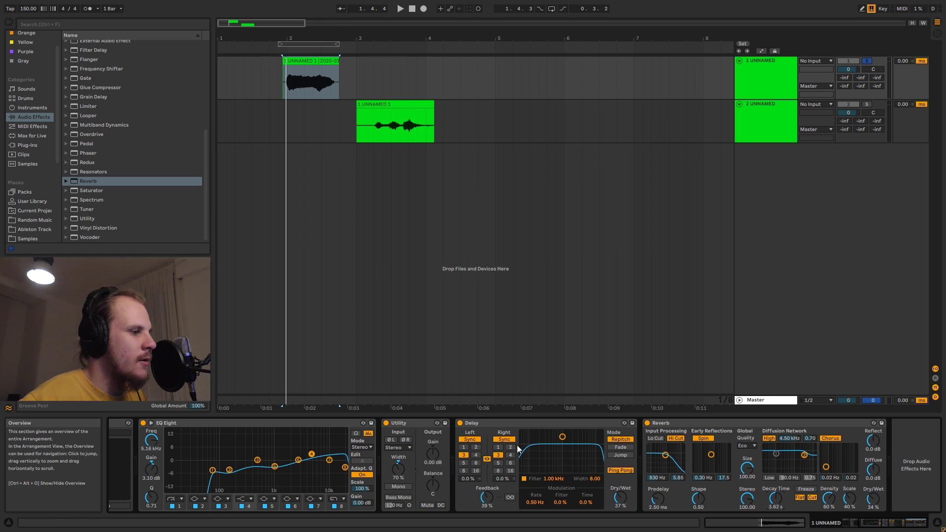
# Show the Delay's Device On automation on the first track and place the insert marker at 2.2.4 in the clip.
pyautogui.click(512, 425)
pyautogui.press('a')
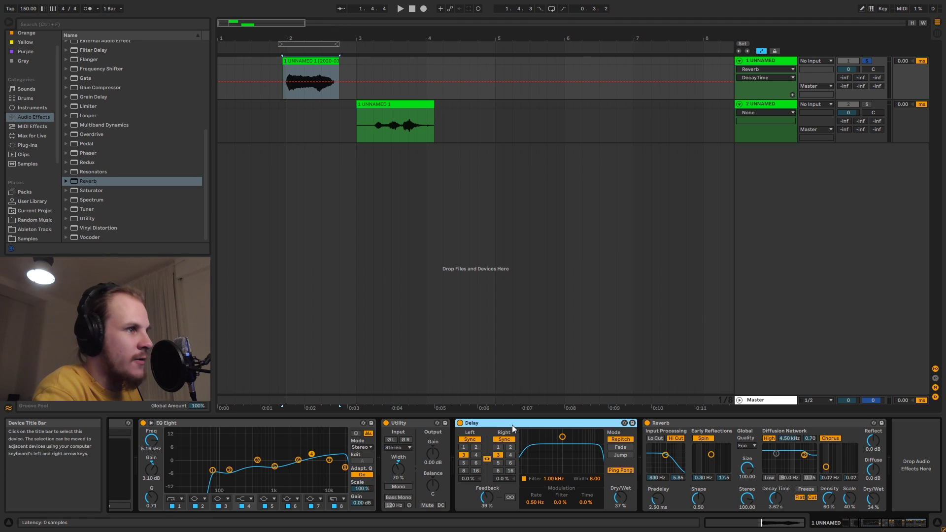
pyautogui.click(461, 423)
pyautogui.click(460, 424)
pyautogui.moveTo(317, 40); pyautogui.dragTo(320, 83)
pyautogui.click(368, 79)
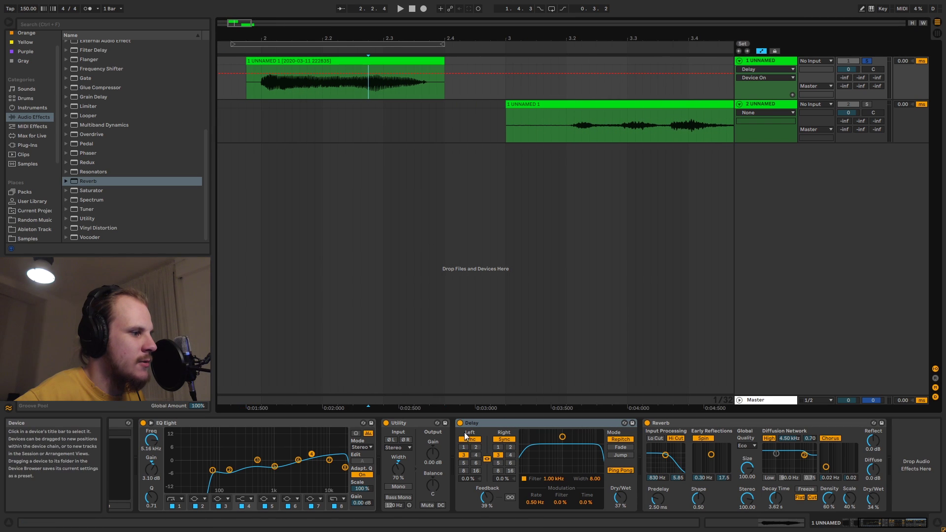
# Deactivate the Delay and the Reverb and audition the clip from 2.2.4.
pyautogui.click(460, 423)
pyautogui.click(646, 423)
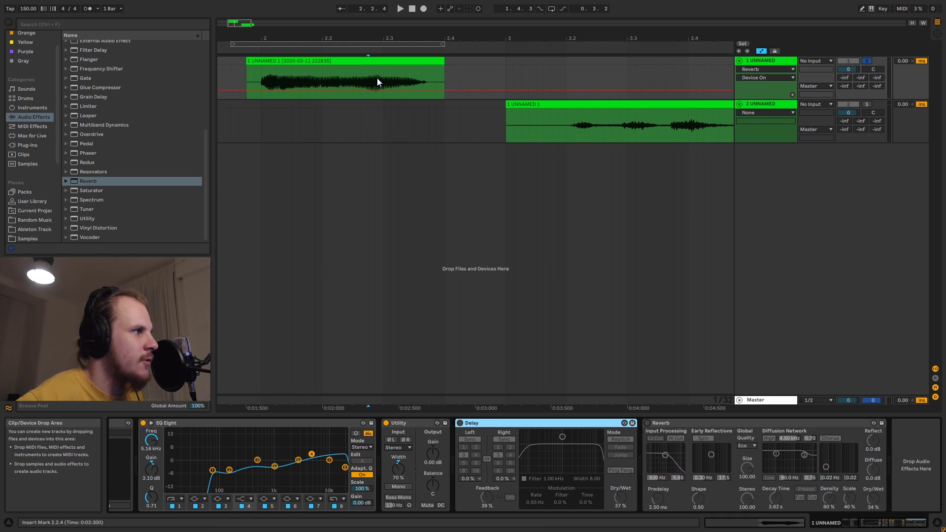
pyautogui.click(367, 78)
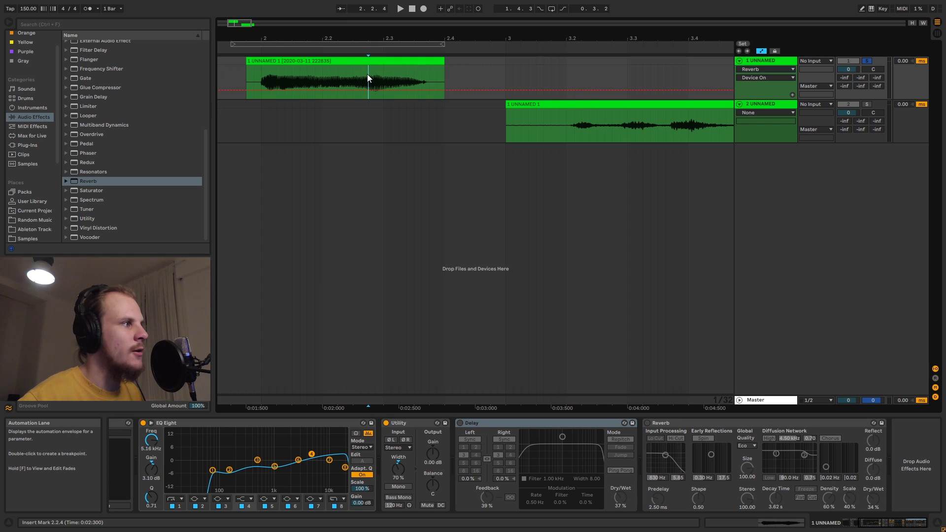
pyautogui.press('space')
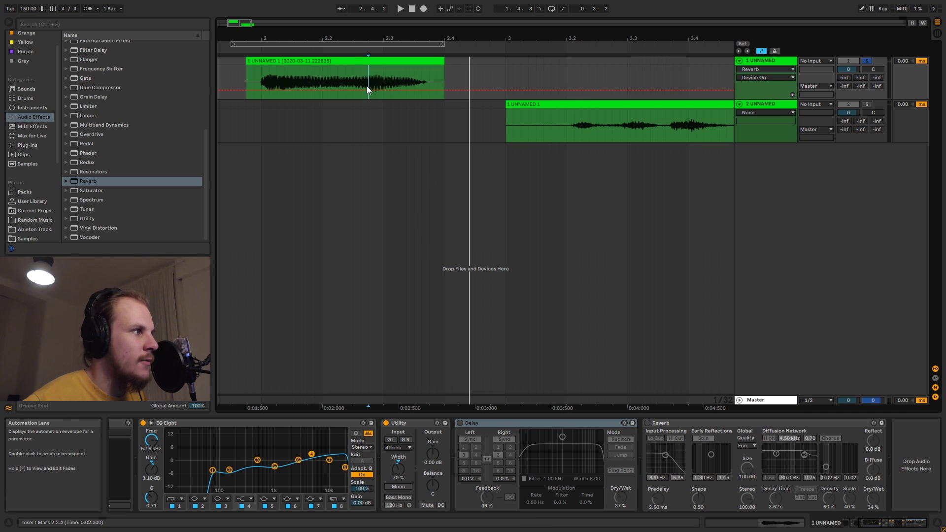
# Automate the Delay to switch on at about 2.2.4 and play the first track from the clip's start.
pyautogui.click(466, 423)
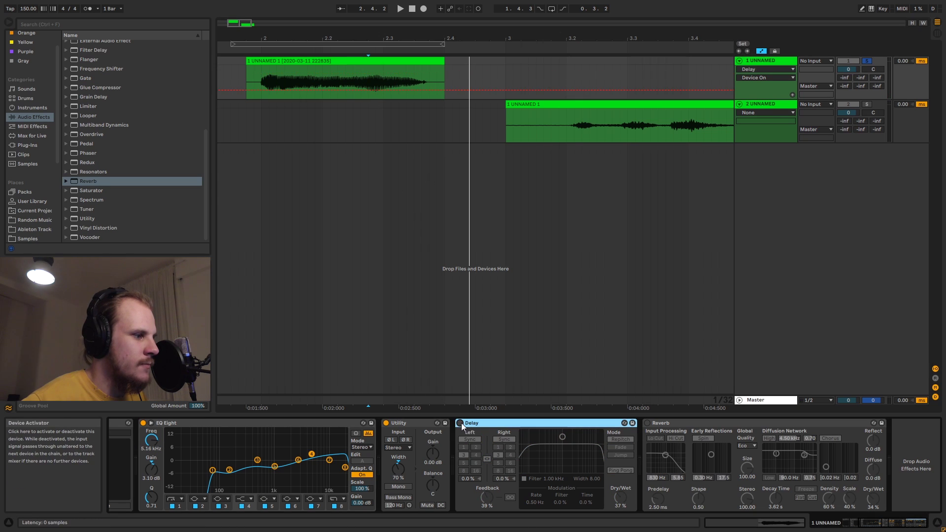
pyautogui.click(367, 90)
pyautogui.moveTo(377, 90); pyautogui.dragTo(369, 72)
pyautogui.click(248, 78)
pyautogui.press('space')
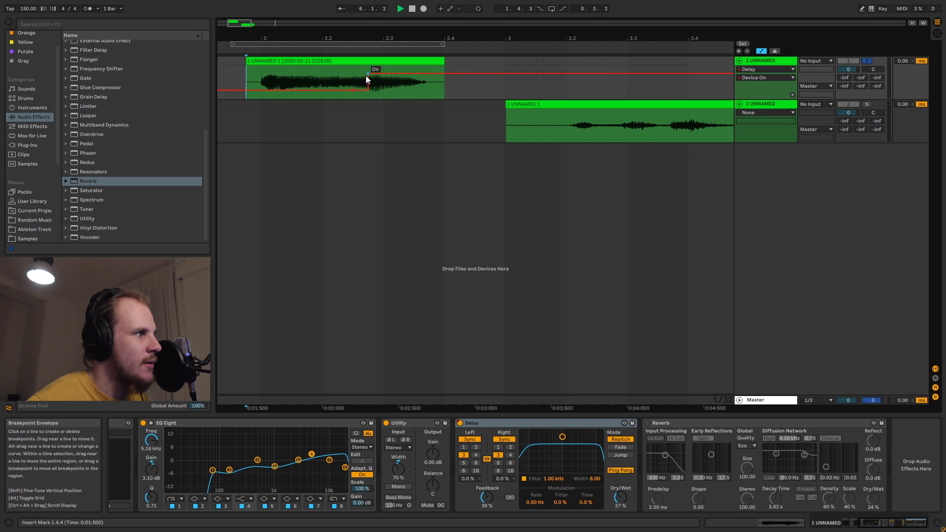
# Fine-tune the Delay's switch-on point to slightly before 2.2.4 while auditioning the clip.
pyautogui.moveTo(361, 73); pyautogui.dragTo(353, 73)
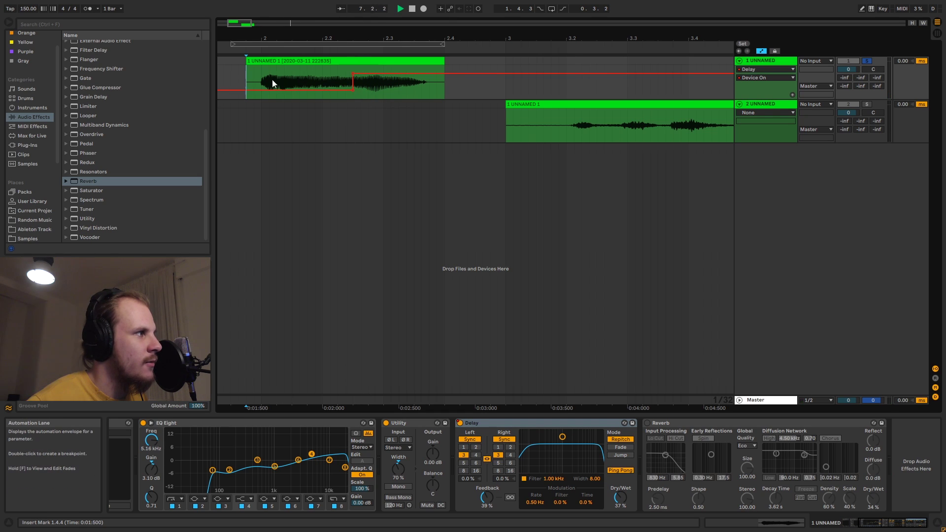
pyautogui.press('space')
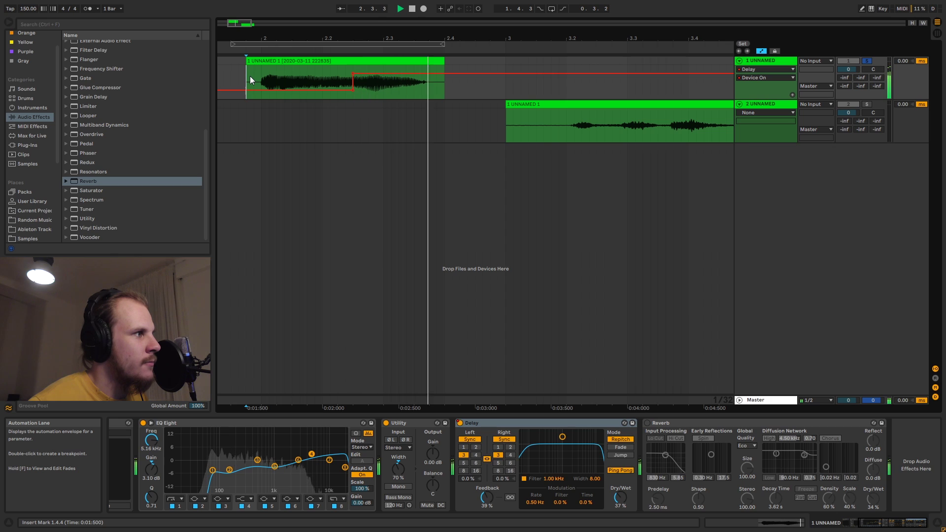
pyautogui.moveTo(353, 72); pyautogui.dragTo(361, 74)
pyautogui.press('space')
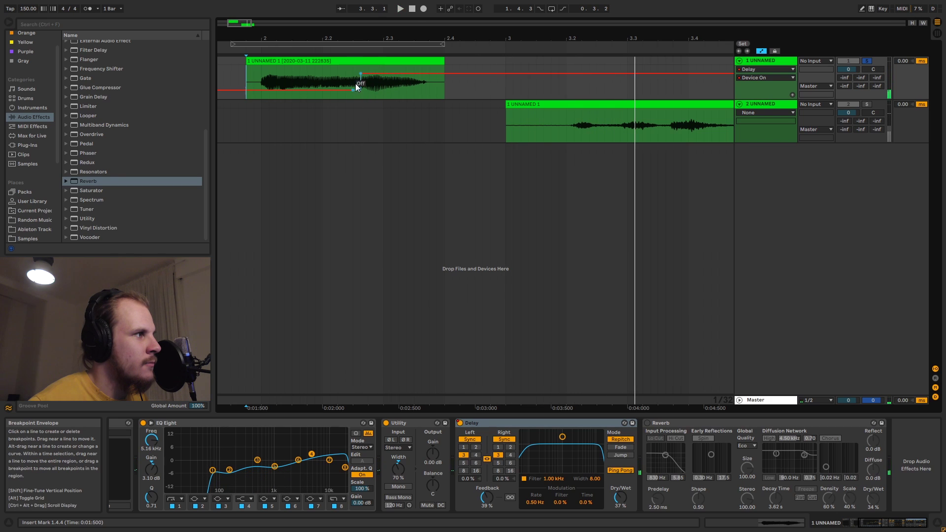
pyautogui.click(348, 80)
pyautogui.press('space')
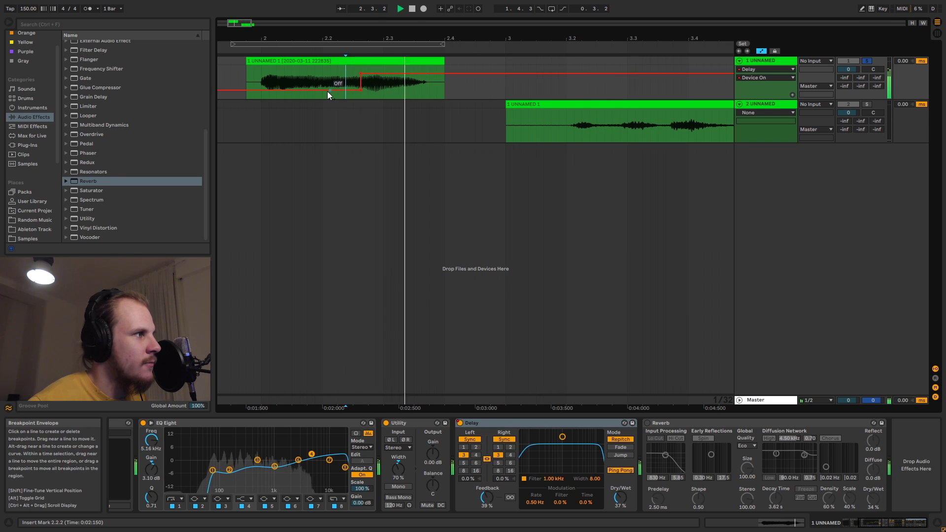
pyautogui.press('space')
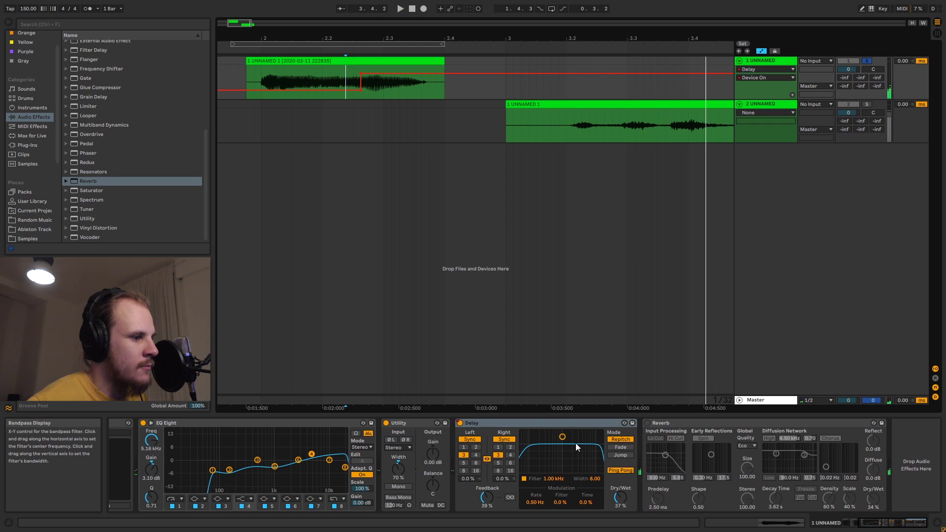
# Set the Delay's filter to 432 Hz with a width of 5.42 and audition the clip, including from near its start.
pyautogui.moveTo(576, 442); pyautogui.dragTo(572, 445)
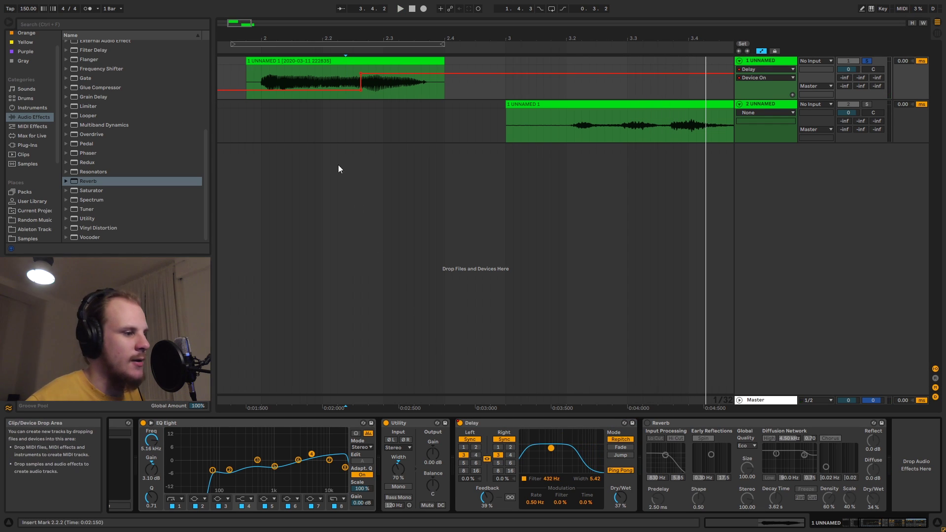
pyautogui.press('space')
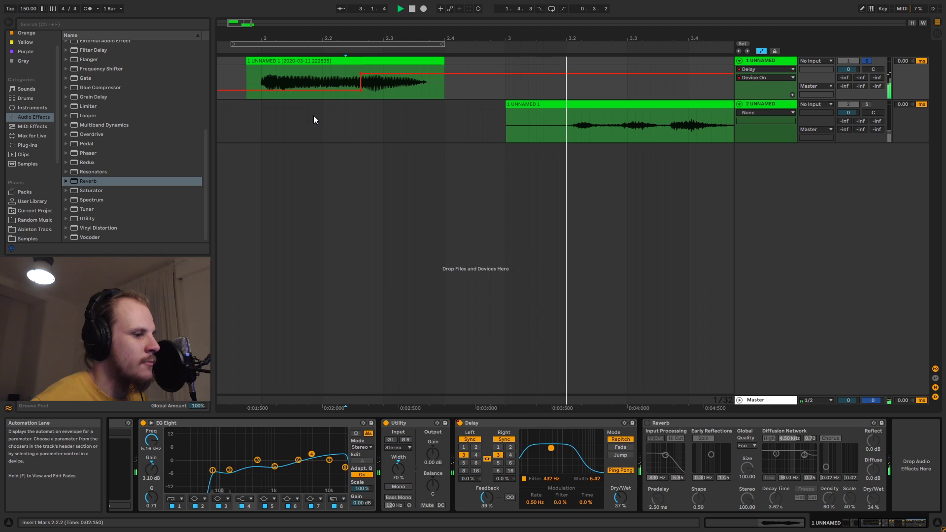
pyautogui.press('space')
pyautogui.click(255, 72)
pyautogui.press('space')
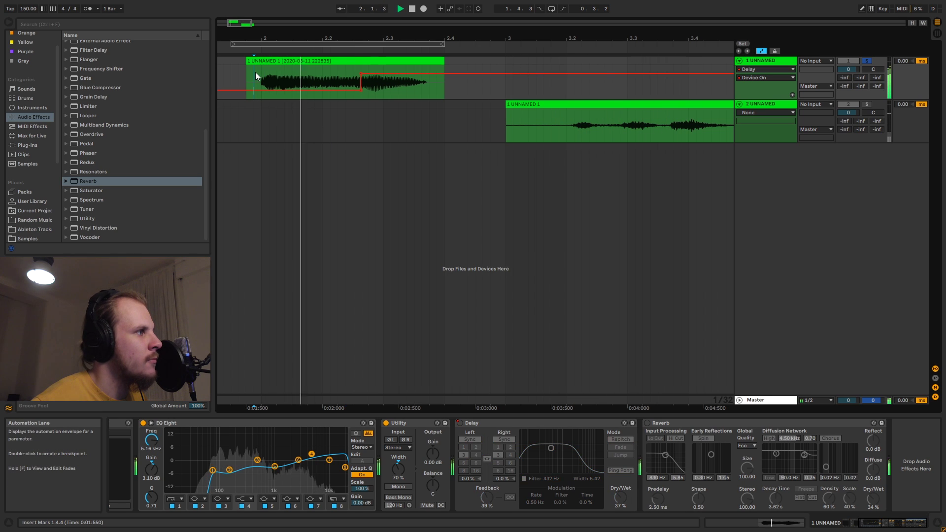
pyautogui.press('space')
# Reactivate the Reverb and play the first track from the clip's start.
pyautogui.click(646, 424)
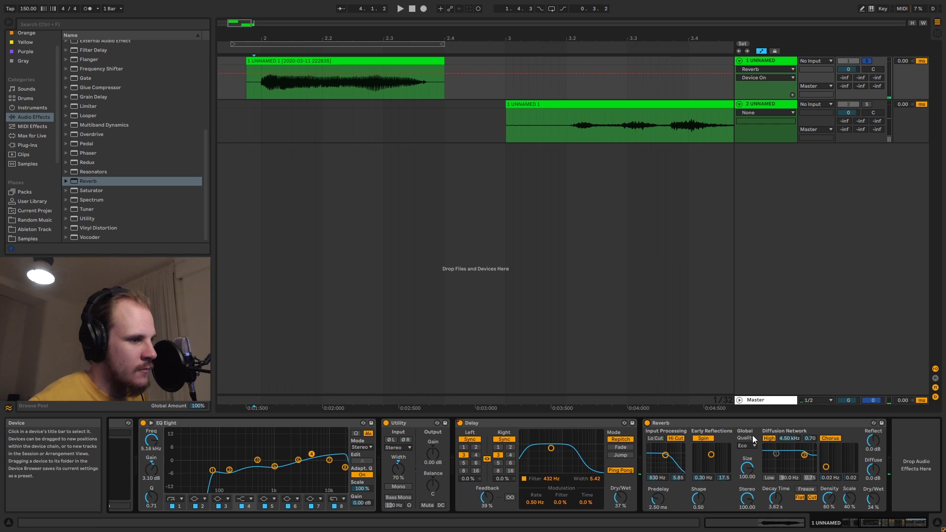
pyautogui.moveTo(441, 38); pyautogui.dragTo(441, 24)
pyautogui.click(318, 84)
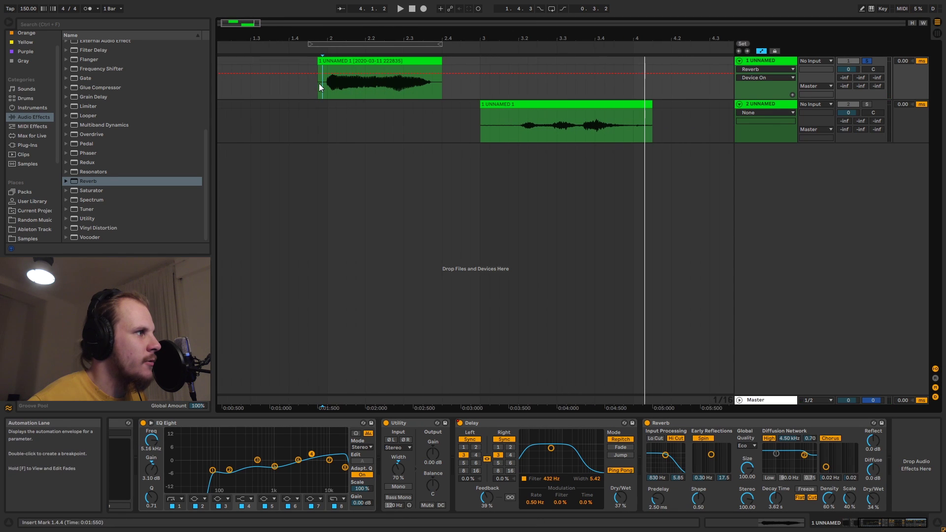
pyautogui.press('space')
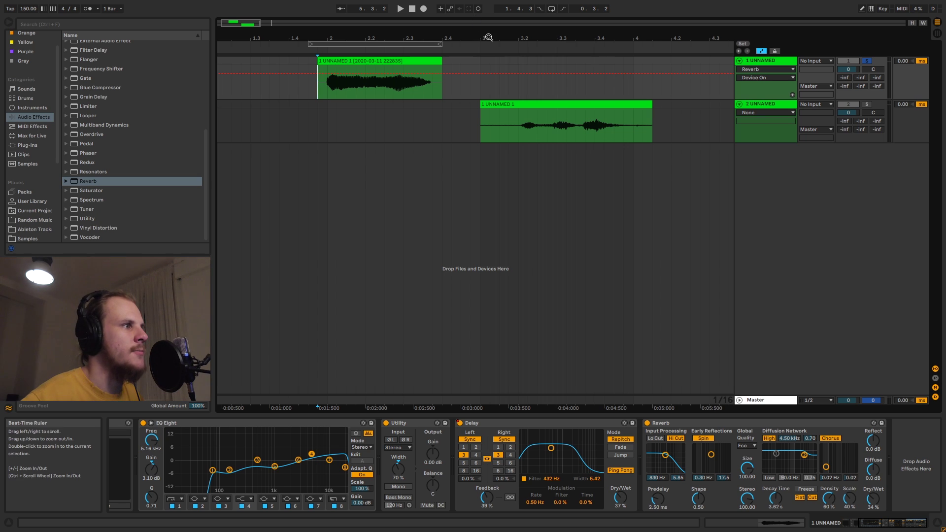
# Add the Melda MHarmonizerMB pitch-shift plug-in to the second track.
pyautogui.moveTo(437, 38); pyautogui.dragTo(314, 38)
pyautogui.click(469, 105)
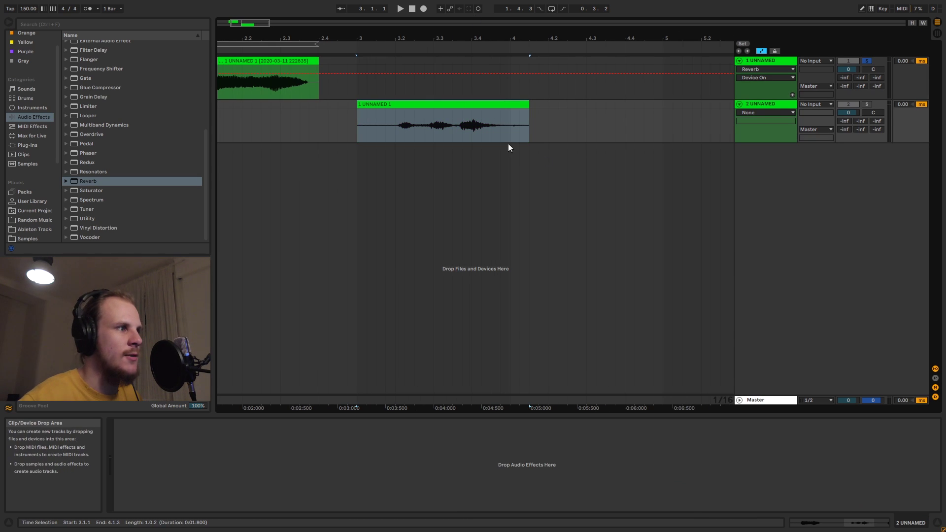
pyautogui.click(35, 147)
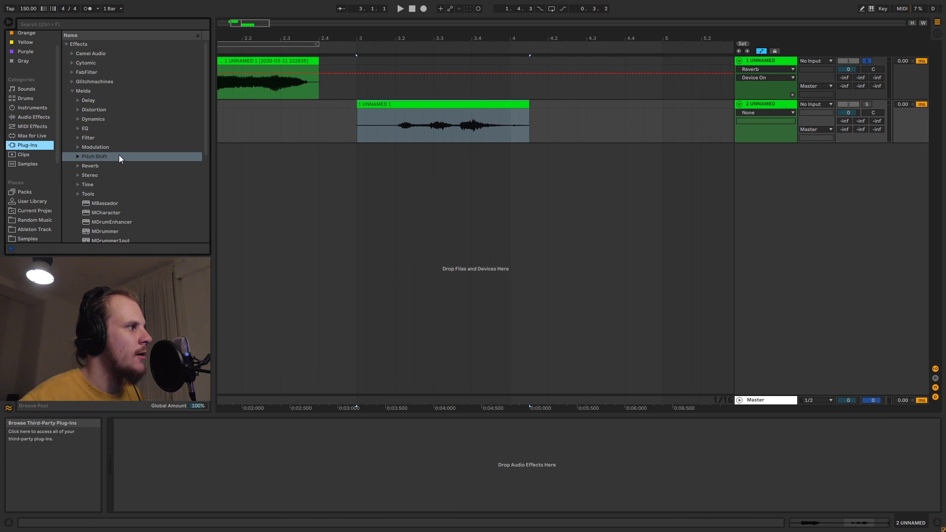
pyautogui.click(81, 156)
pyautogui.click(113, 175)
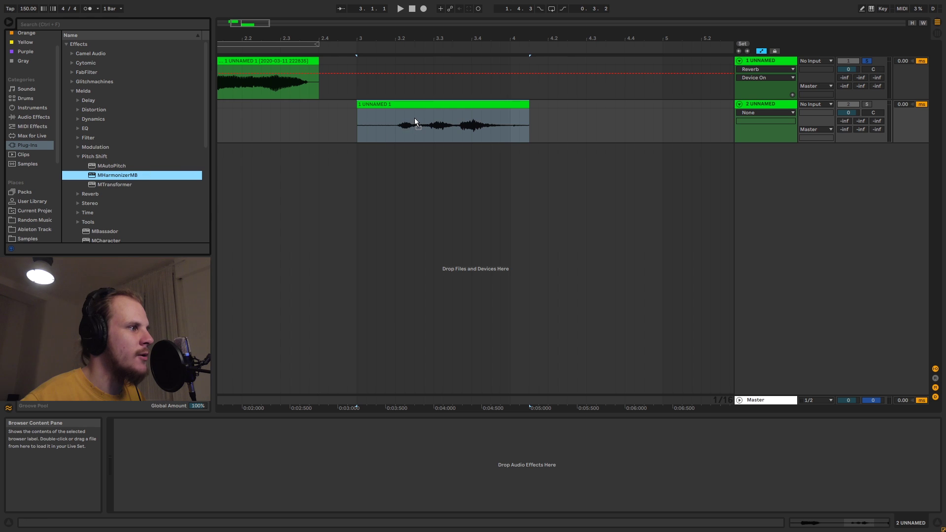
pyautogui.moveTo(415, 122); pyautogui.dragTo(436, 132)
# Load the Lead (granular) preset "Stereo power chords (adaptive)" in MHarmonizerMB and close its window.
pyautogui.click(576, 116)
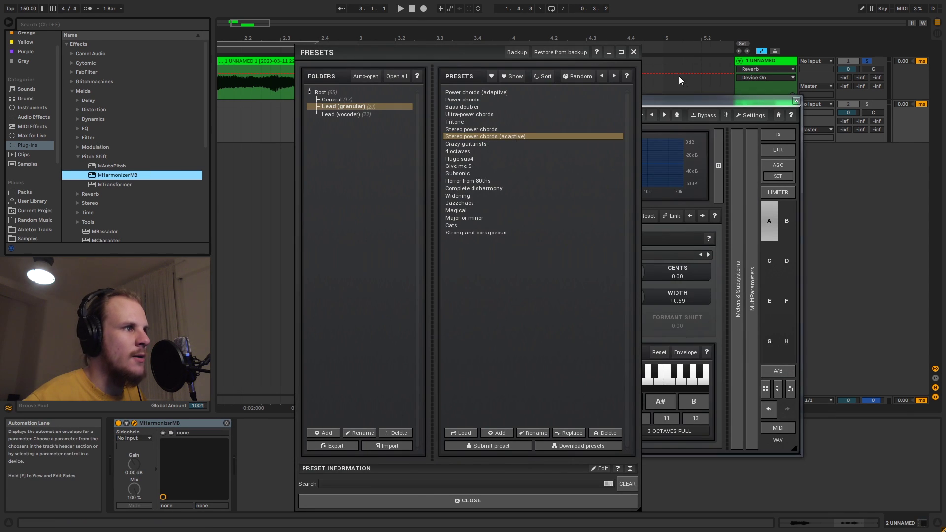
pyautogui.click(633, 52)
pyautogui.click(796, 101)
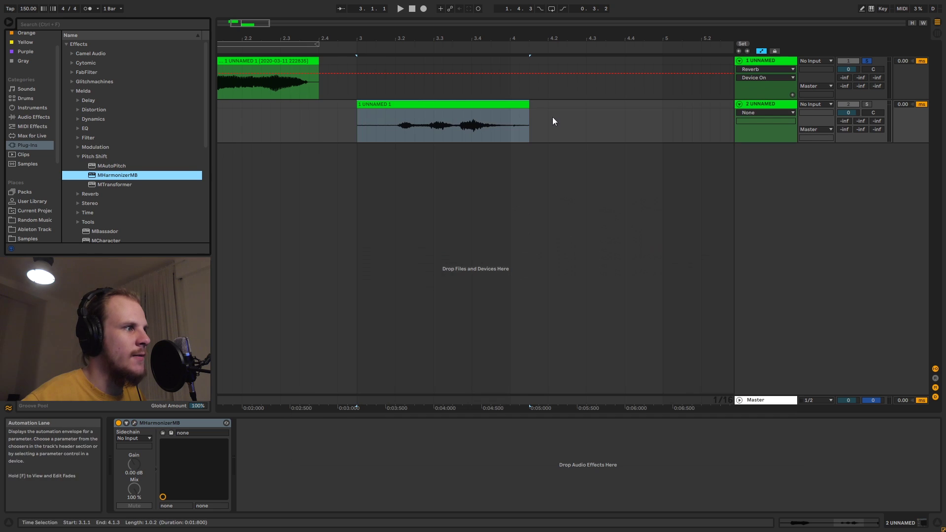
# Transpose the second track's clip to 12 st and set its warp mode to Texture with a Flux of 35.16.
pyautogui.click(466, 103)
pyautogui.click(161, 413)
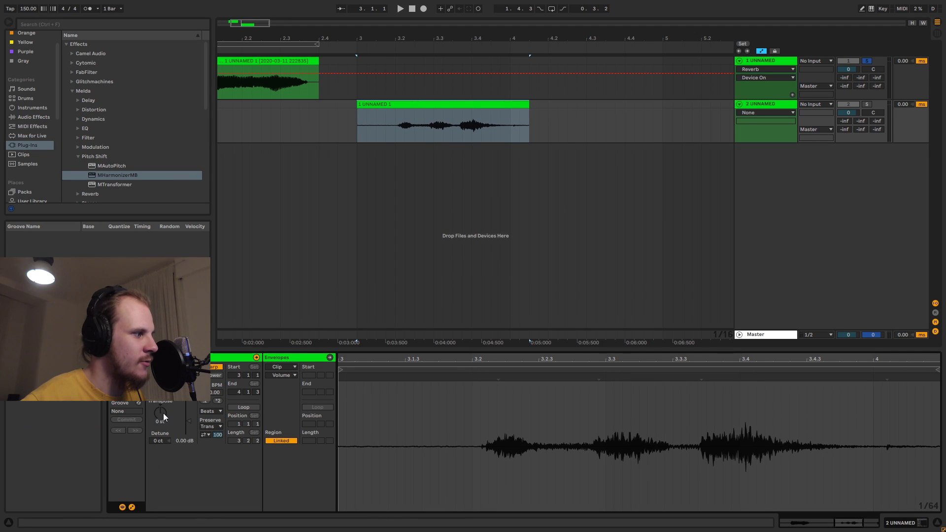
pyautogui.write('12')
pyautogui.press('Return')
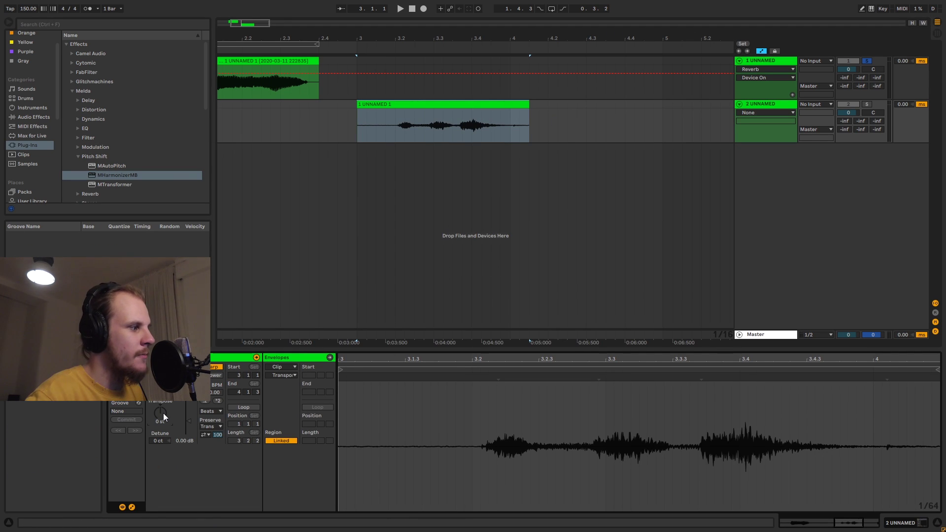
pyautogui.click(216, 411)
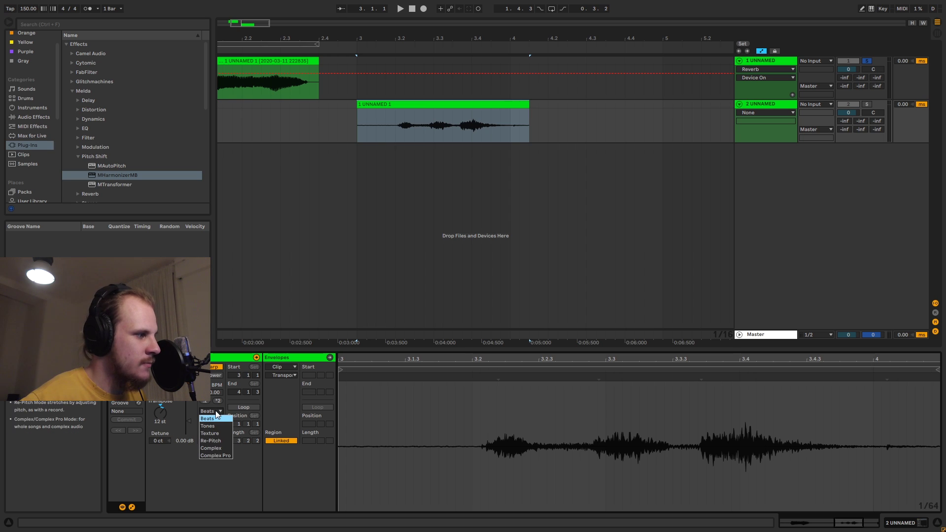
pyautogui.click(214, 433)
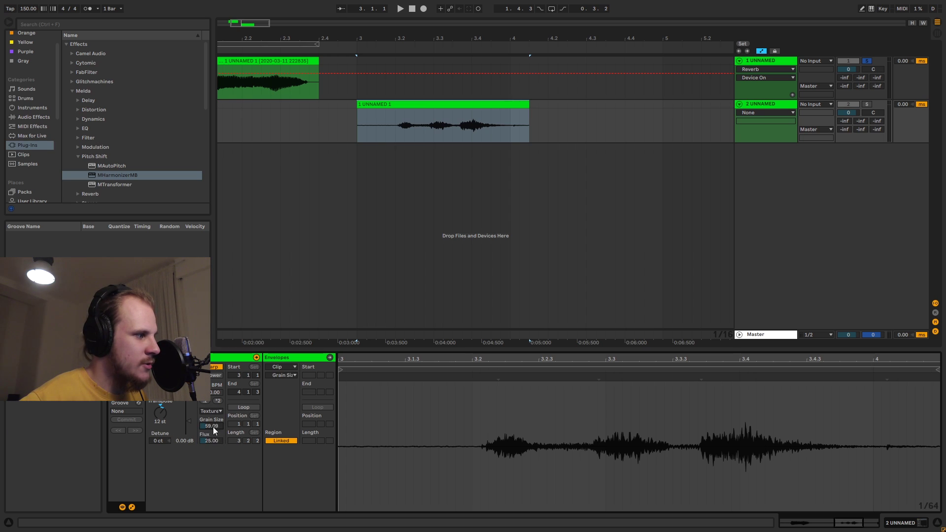
pyautogui.moveTo(211, 440); pyautogui.dragTo(211, 436)
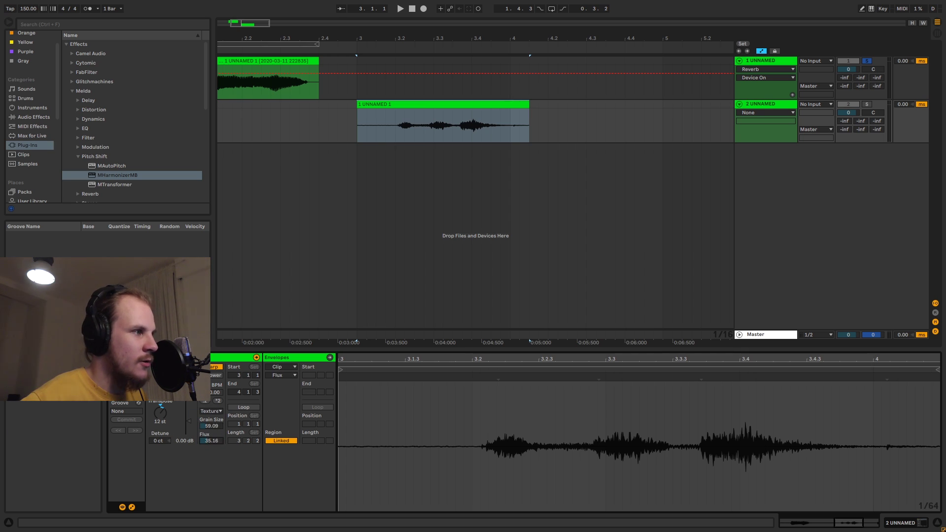
# Remove the part of the second track's clip before 3.2.1 and fade out its end from about 4.1.1.
pyautogui.click(395, 131)
pyautogui.hotkey('ctrl', 'e')
pyautogui.click(379, 116)
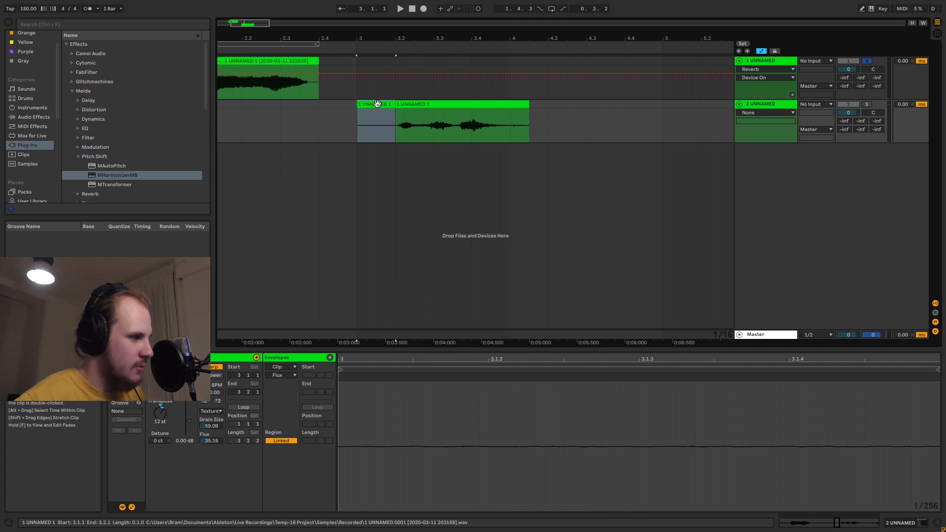
pyautogui.press('Delete')
pyautogui.click(525, 133)
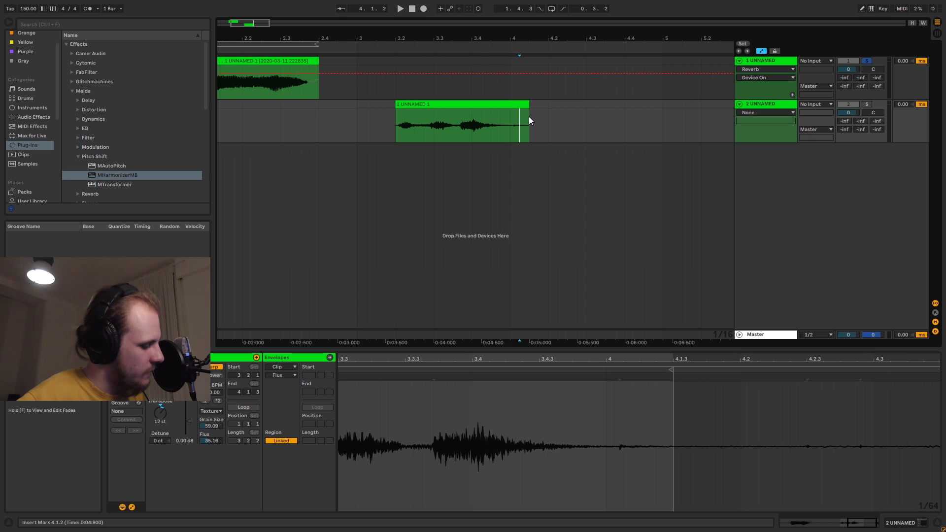
pyautogui.press('f')
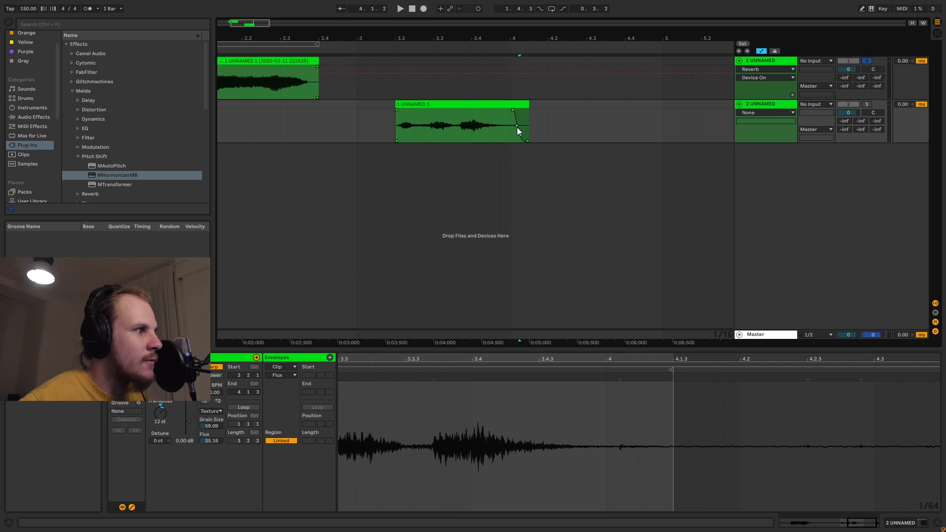
# Solo the second track and audition its clip, including with MHarmonizerMB deactivated.
pyautogui.click(403, 110)
pyautogui.press('space')
pyautogui.press('space')
pyautogui.click(866, 103)
pyautogui.press('space')
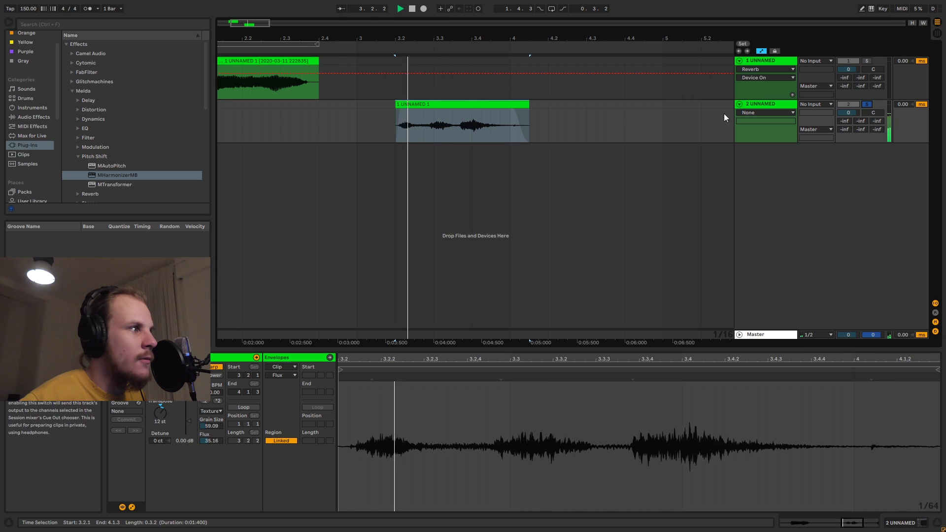
pyautogui.press('Return')
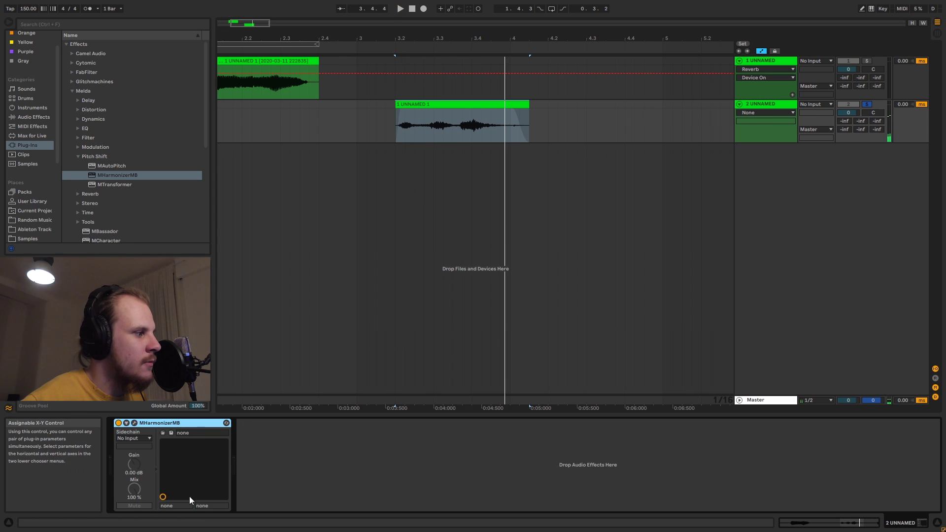
pyautogui.click(119, 423)
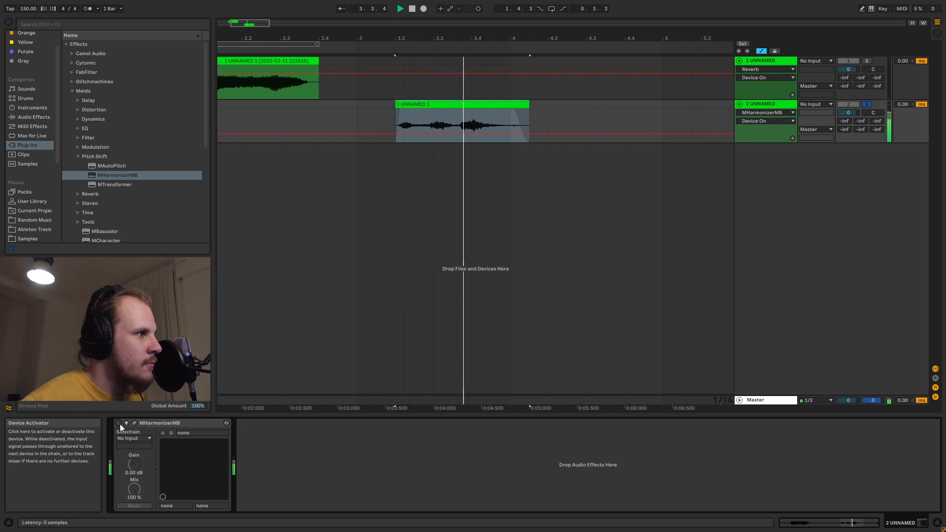
pyautogui.press('space')
# Set the second track's clip transposition to 6 st and audition it.
pyautogui.doubleClick(467, 102)
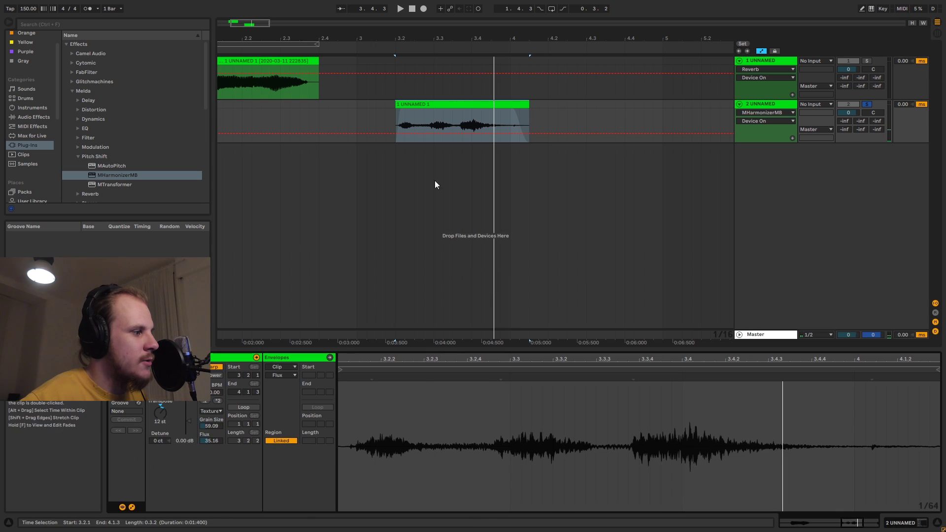
pyautogui.moveTo(167, 419); pyautogui.dragTo(178, 454)
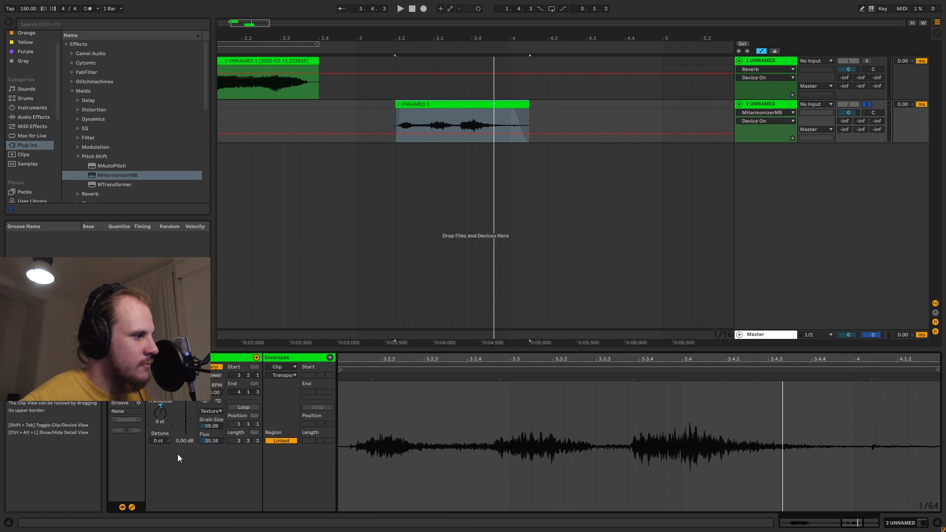
pyautogui.press('space')
pyautogui.press('space')
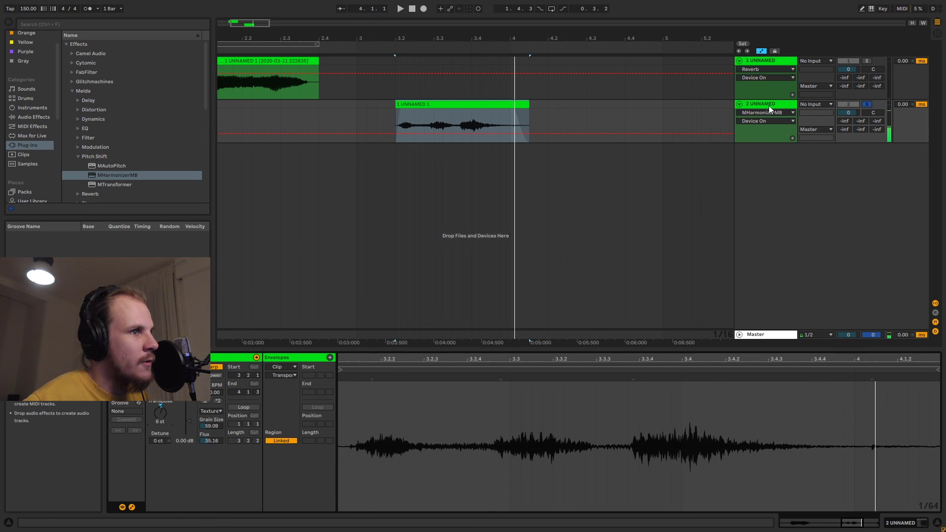
# Reactivate MHarmonizerMB on the second track and play the clip from its start.
pyautogui.click(772, 103)
pyautogui.click(118, 423)
pyautogui.press('space')
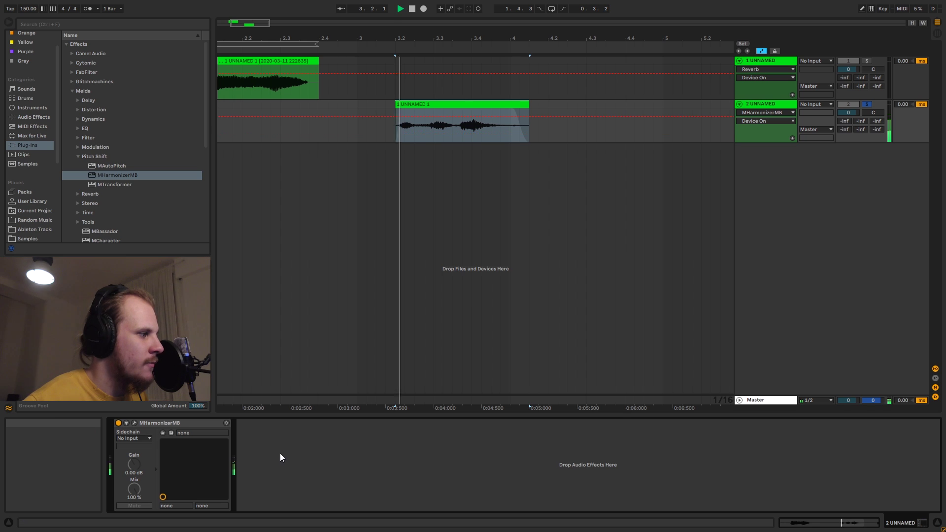
pyautogui.press('space')
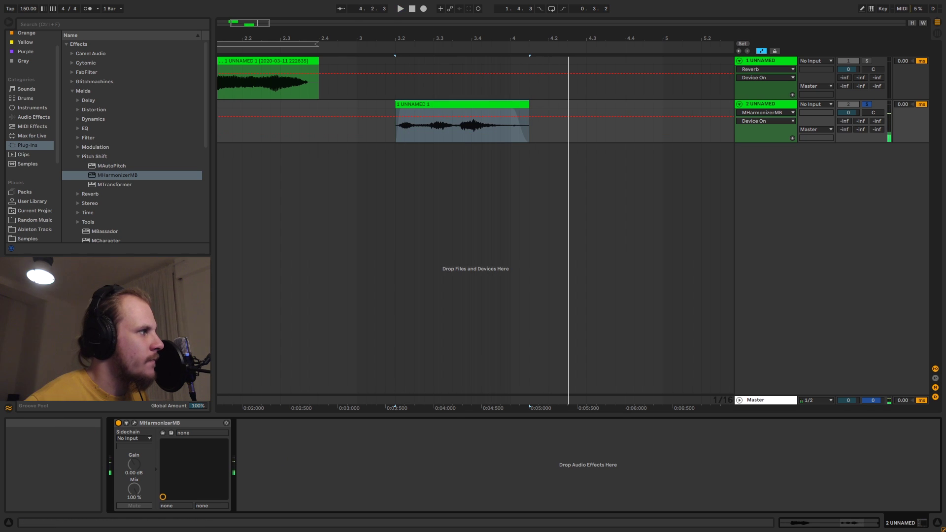
# Insert an EQ Eight before MHarmonizerMB on the second track.
pyautogui.click(32, 117)
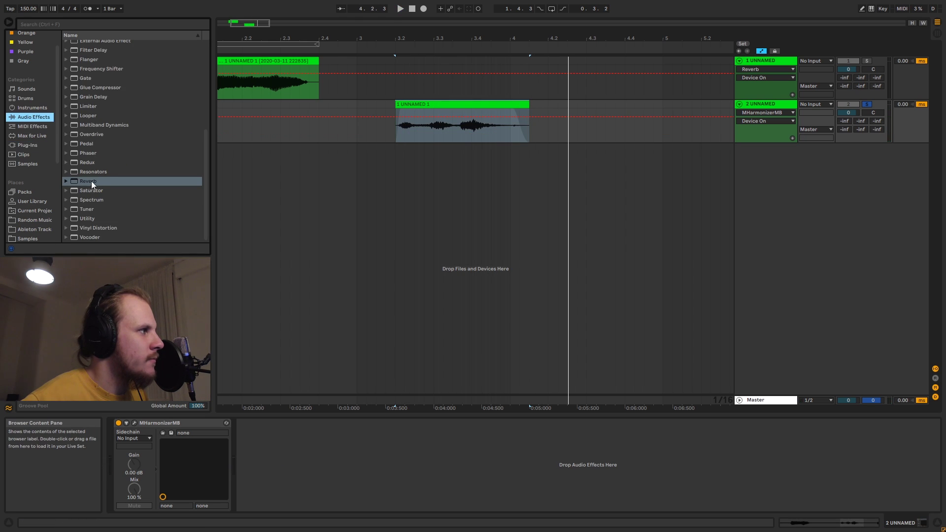
pyautogui.scroll(-4, 93, 162)
pyautogui.click(90, 72)
pyautogui.moveTo(91, 73); pyautogui.dragTo(335, 477)
pyautogui.moveTo(296, 422); pyautogui.dragTo(127, 422)
# Shape the EQ Eight with a 186 Hz low cut, a 15.3 kHz high cut and midrange dips including -6.57 dB at 4.54 kHz, auditioning the clip.
pyautogui.press('space')
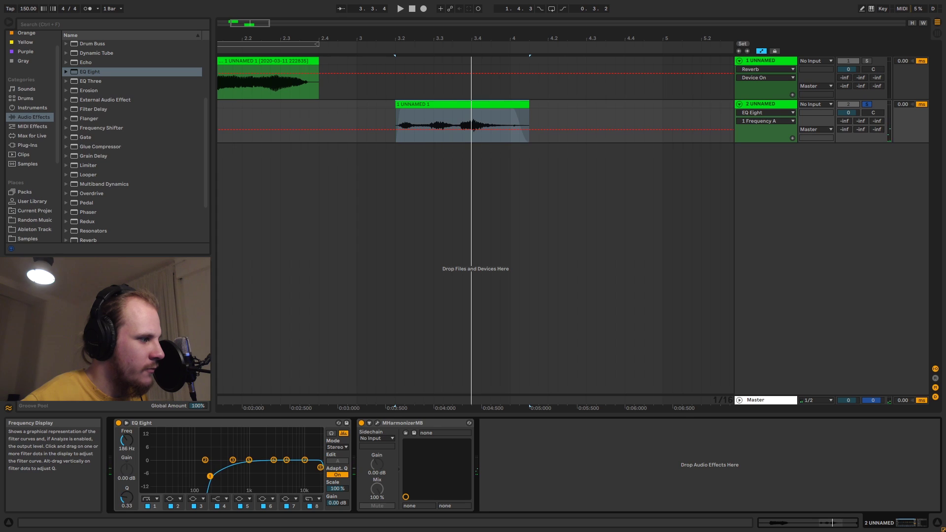
pyautogui.press('space')
pyautogui.moveTo(318, 468); pyautogui.dragTo(312, 474)
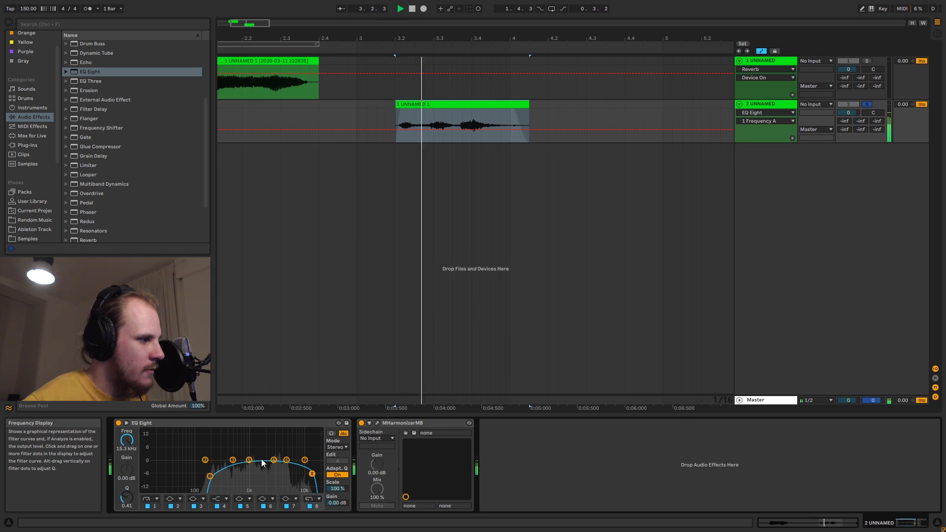
pyautogui.moveTo(250, 460); pyautogui.dragTo(283, 473)
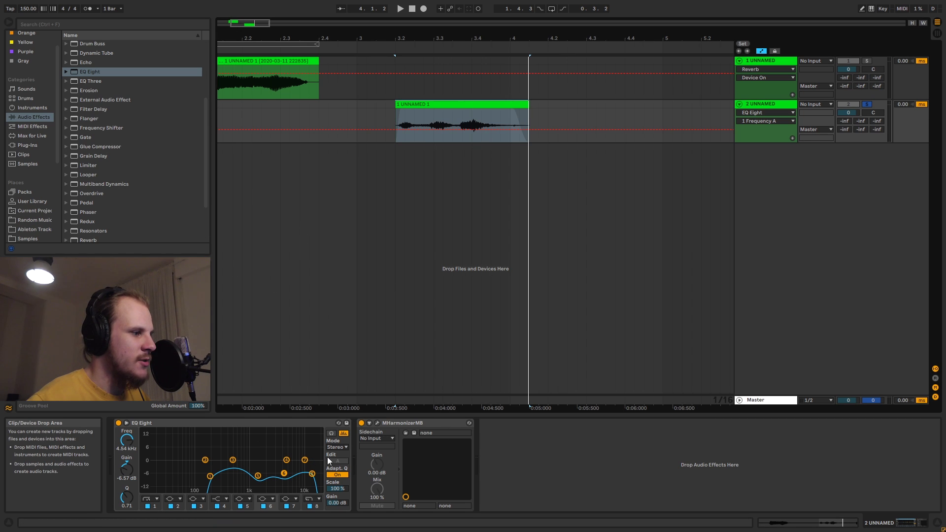
pyautogui.press('space')
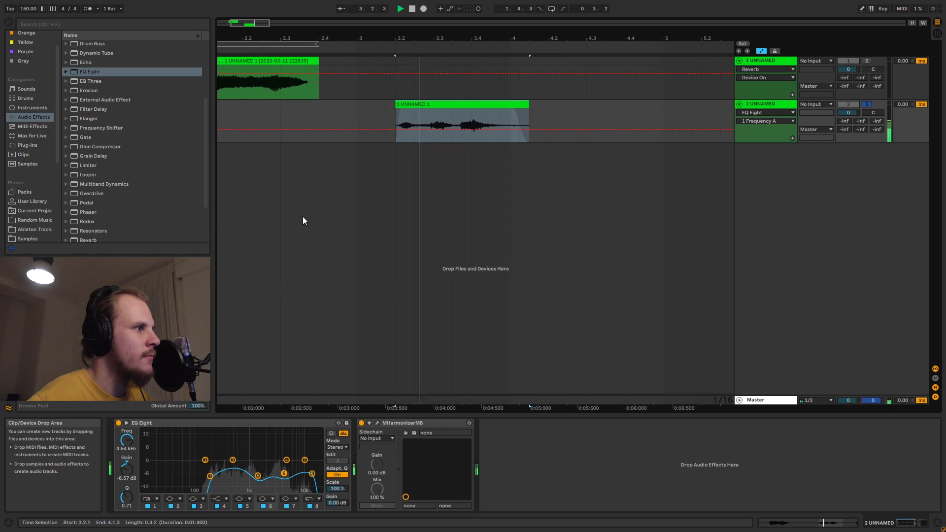
pyautogui.press('space')
# Add the MTransformer plug-in after MHarmonizerMB on the second track and load its Default preset.
pyautogui.click(33, 146)
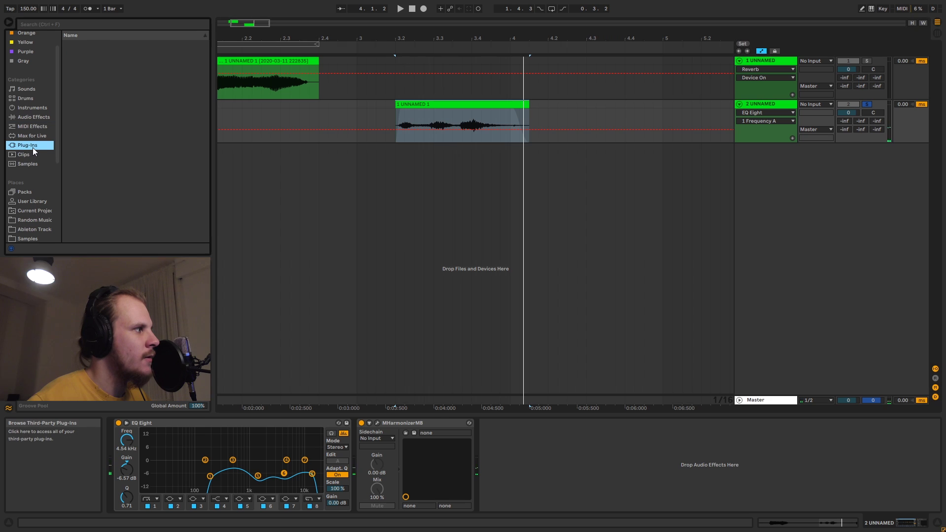
pyautogui.moveTo(105, 185); pyautogui.dragTo(252, 285)
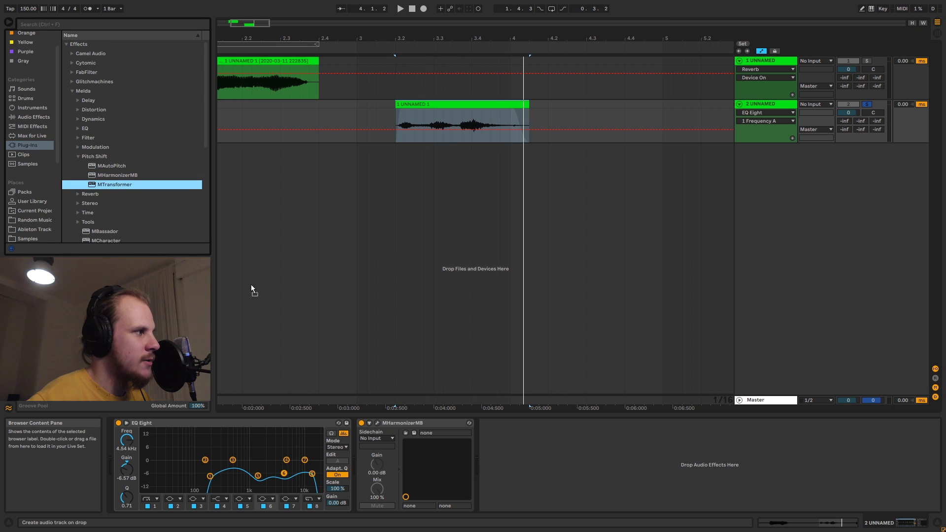
pyautogui.moveTo(537, 469); pyautogui.dragTo(530, 460)
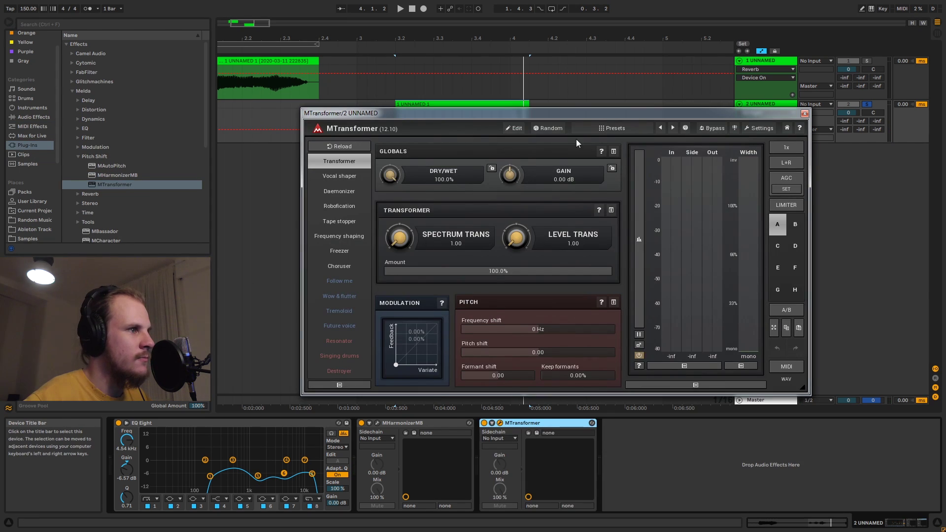
pyautogui.click(601, 131)
pyautogui.click(460, 164)
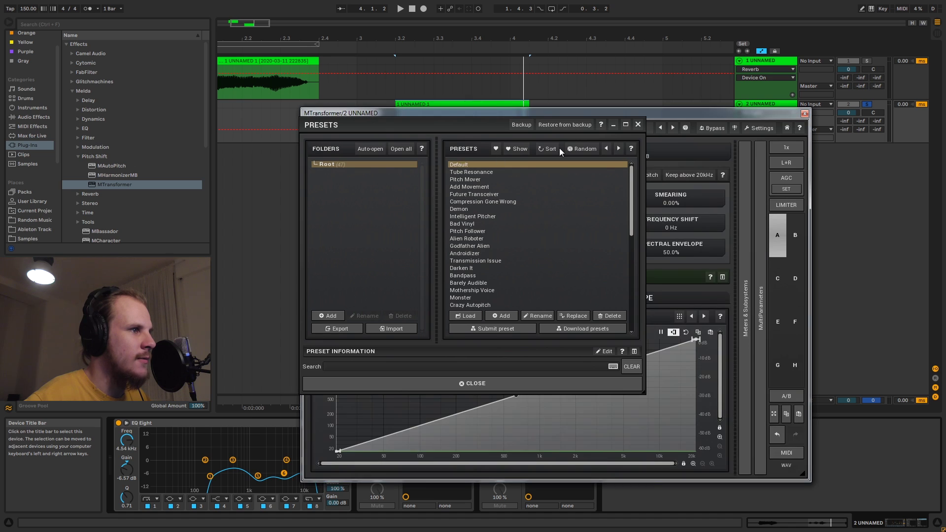
pyautogui.click(637, 125)
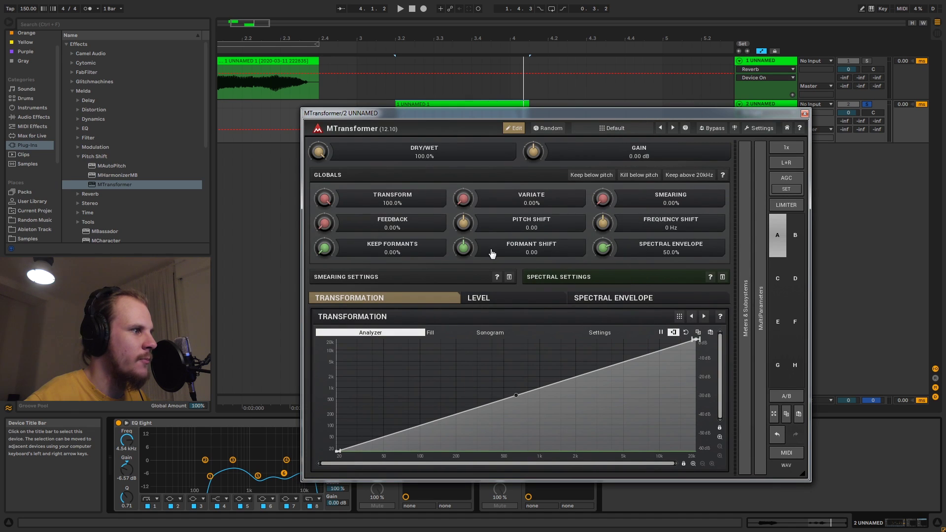
# Set MTransformer's pitch shift to -3.00, close its window and play the second track's clip.
pyautogui.doubleClick(533, 226)
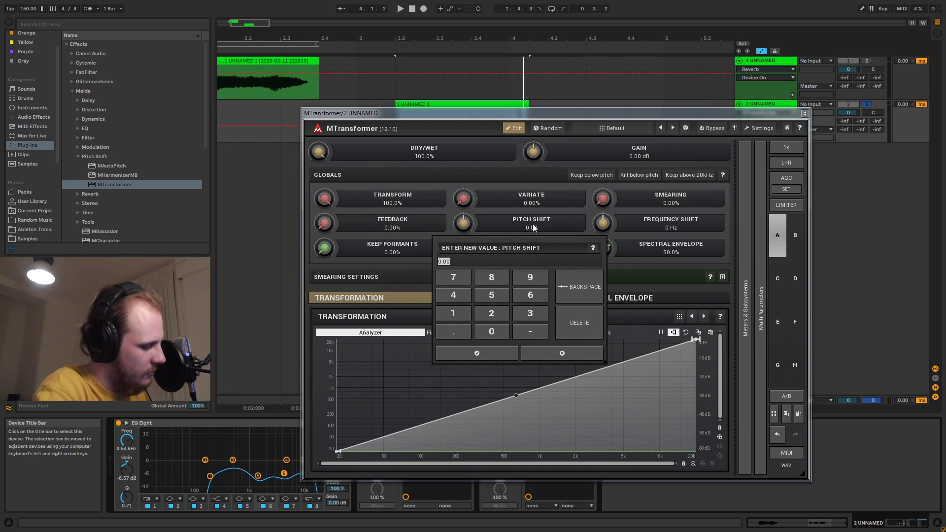
pyautogui.write('-3')
pyautogui.press('Return')
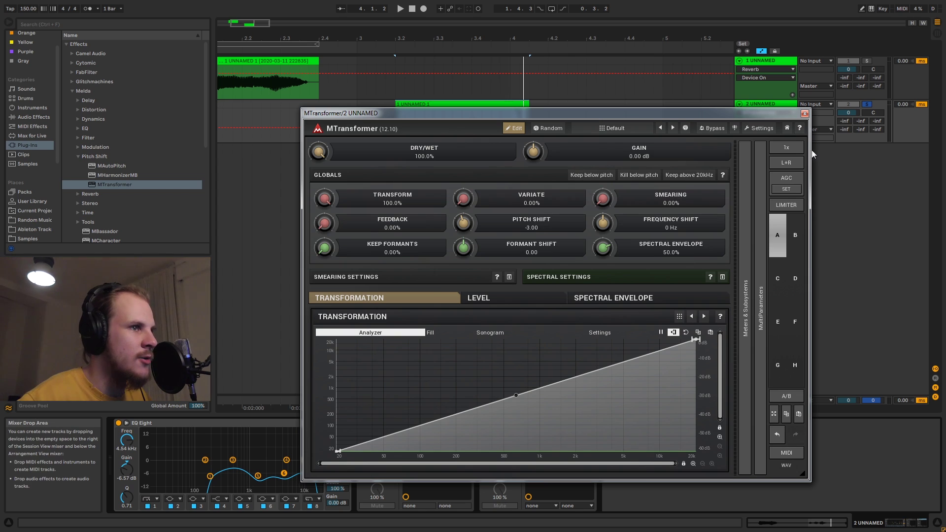
pyautogui.click(804, 114)
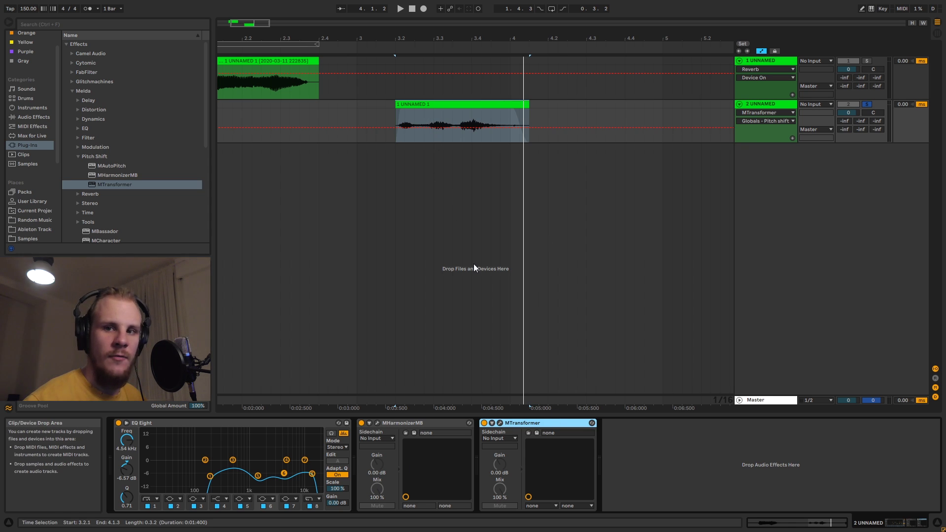
pyautogui.press('space')
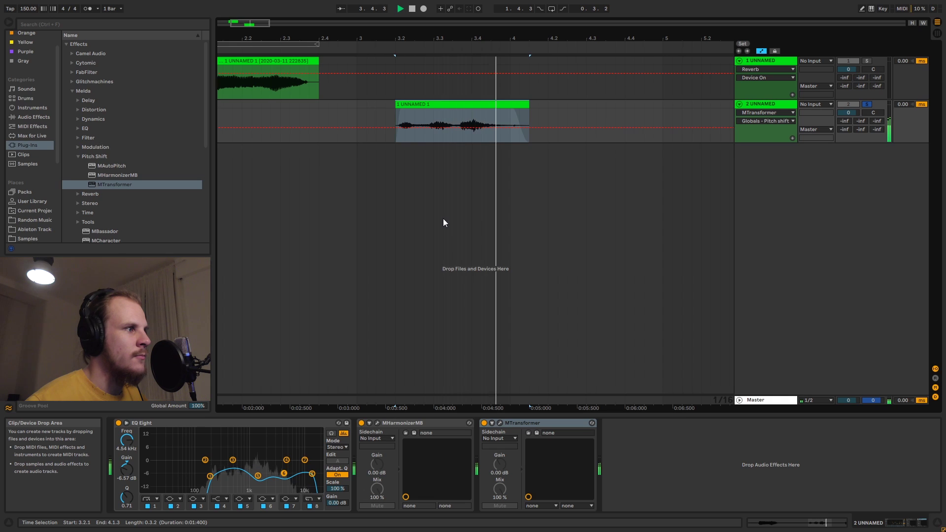
# Stop playback and add the Delay audio effect after MTransformer on the second track.
pyautogui.press('space')
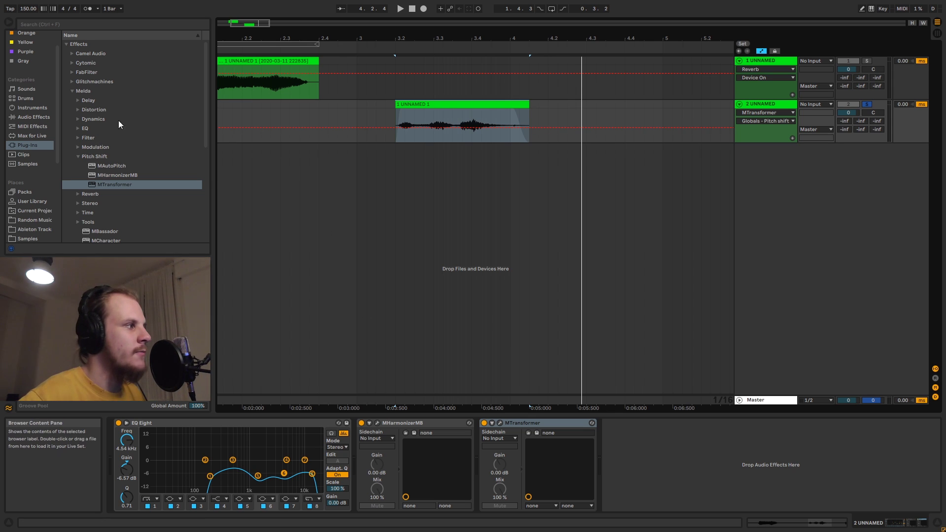
pyautogui.click(76, 90)
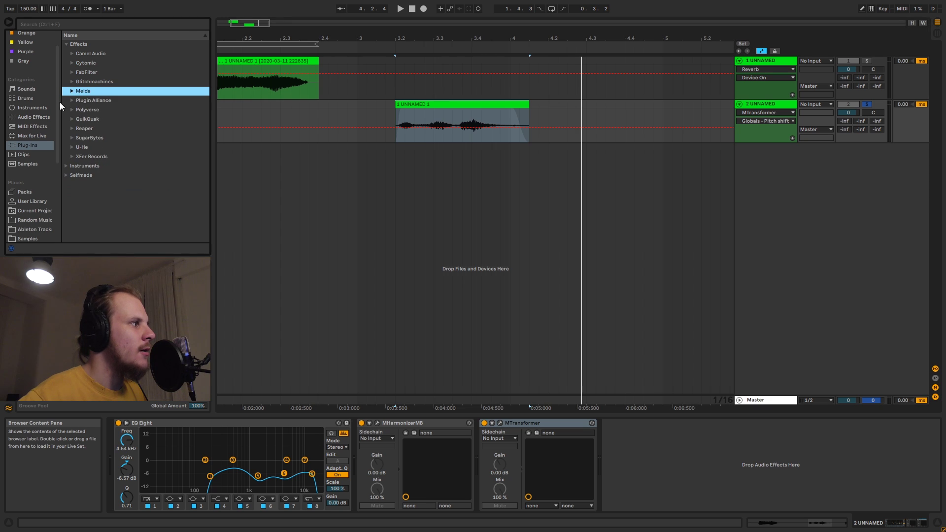
pyautogui.click(38, 117)
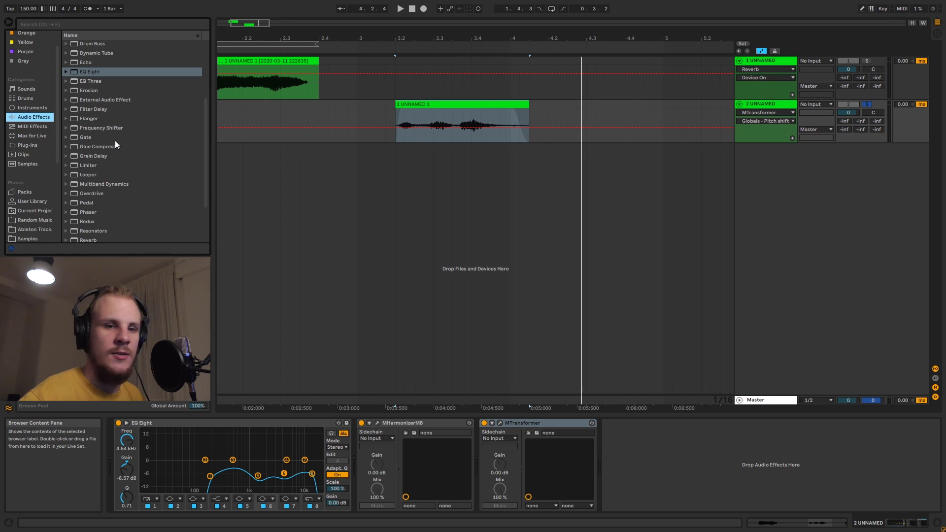
pyautogui.scroll(4, 125, 155)
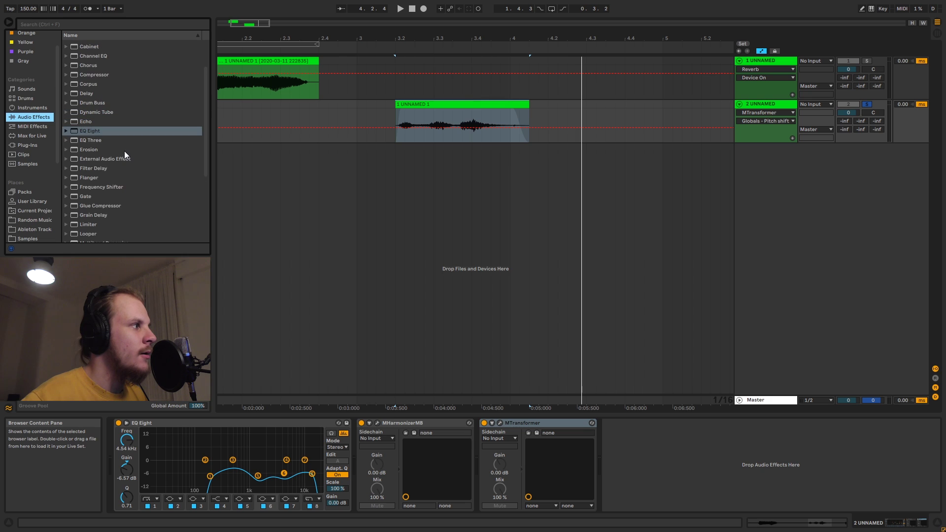
pyautogui.moveTo(85, 93); pyautogui.dragTo(650, 460)
# Enable Ping Pong on the Delay and set 29% dry/wet, 58% feedback and a 748 Hz filter with 5.09 width.
pyautogui.click(768, 470)
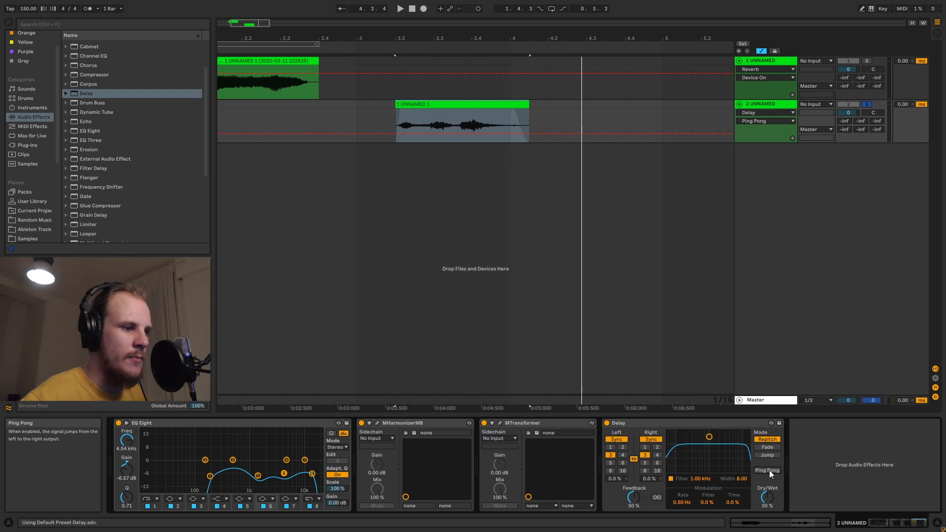
pyautogui.moveTo(767, 495); pyautogui.dragTo(767, 507)
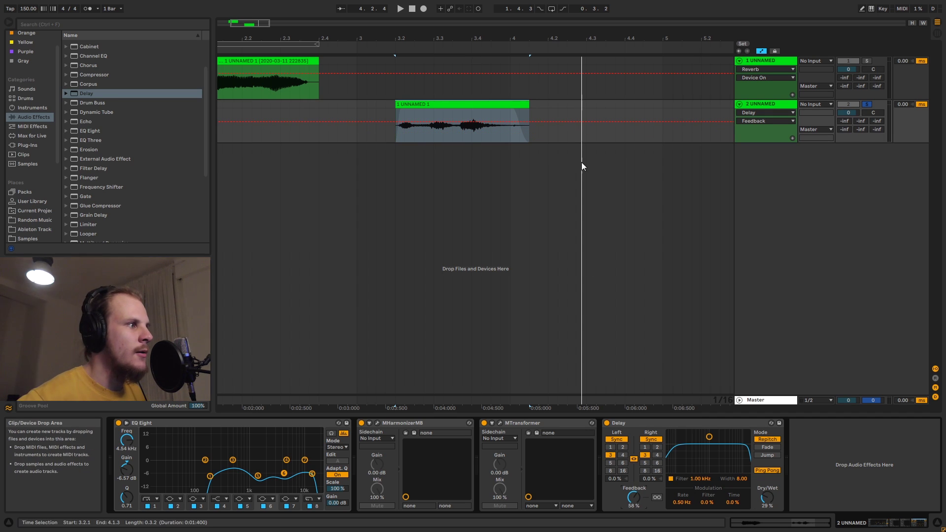
pyautogui.moveTo(729, 447); pyautogui.dragTo(725, 459)
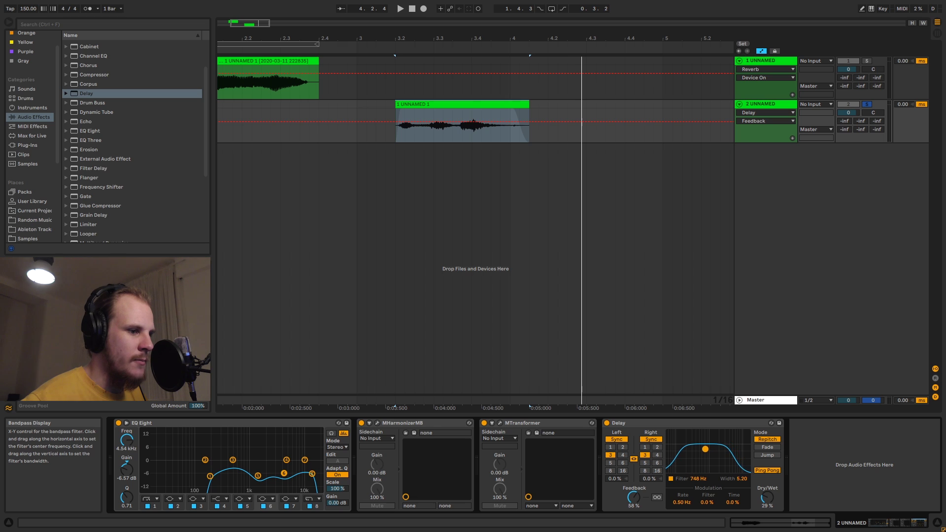
# Add the Reverb audio effect after the Delay on the second track.
pyautogui.scroll(-3, 405, 98)
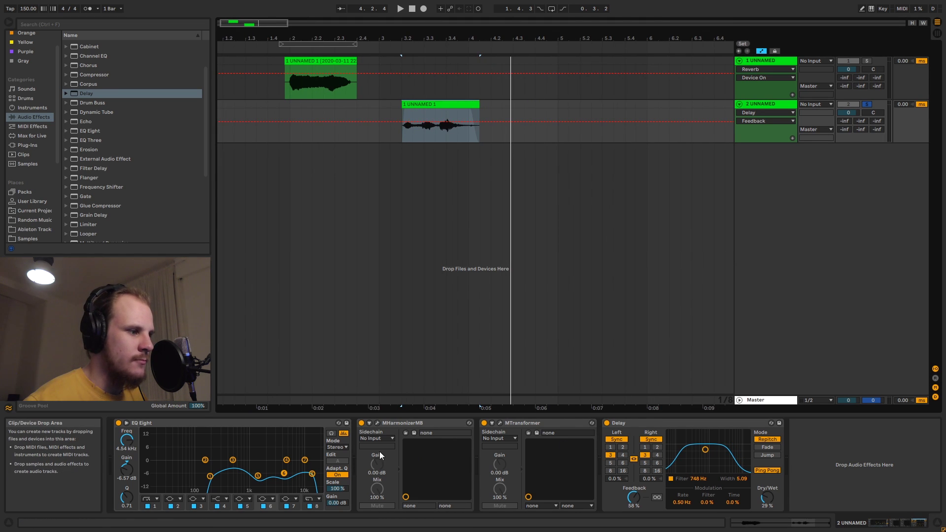
pyautogui.scroll(-4, 112, 153)
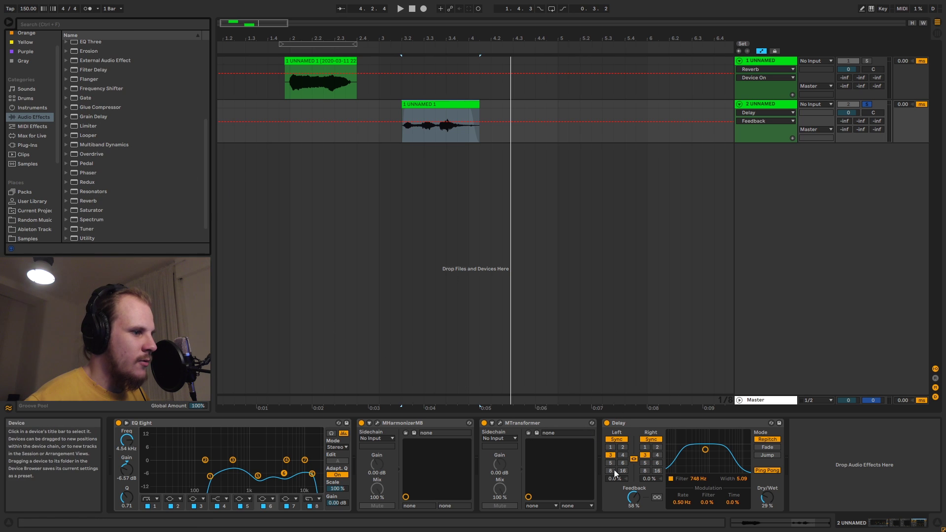
pyautogui.scroll(-1, 92, 176)
pyautogui.moveTo(90, 183); pyautogui.dragTo(847, 483)
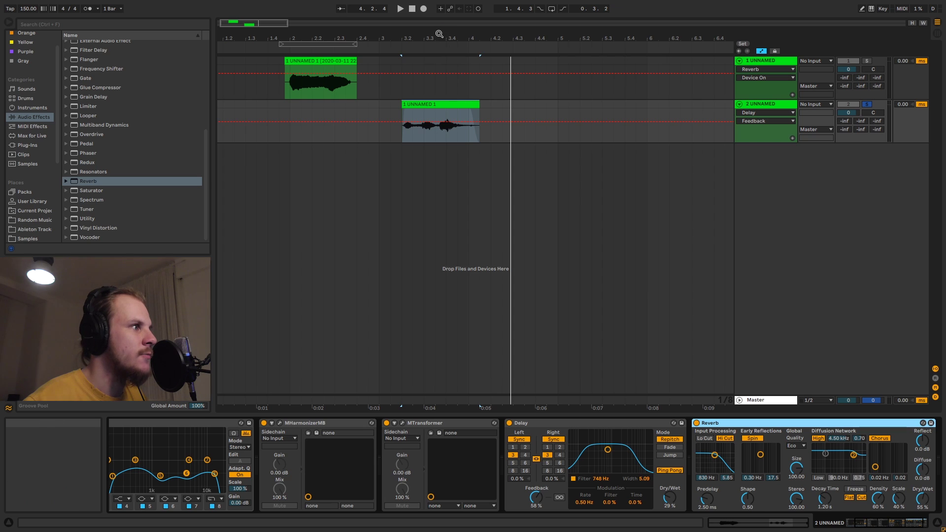
# Automate the Delay's Device On to stay off until the third burst of the second track's clip and switch on from there.
pyautogui.moveTo(443, 38); pyautogui.dragTo(443, 69)
pyautogui.click(441, 133)
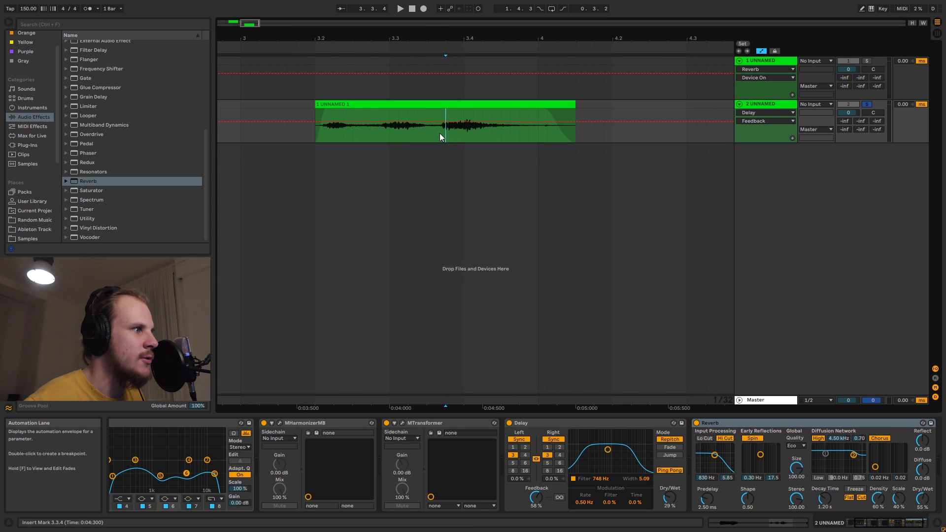
pyautogui.moveTo(521, 136); pyautogui.dragTo(522, 136)
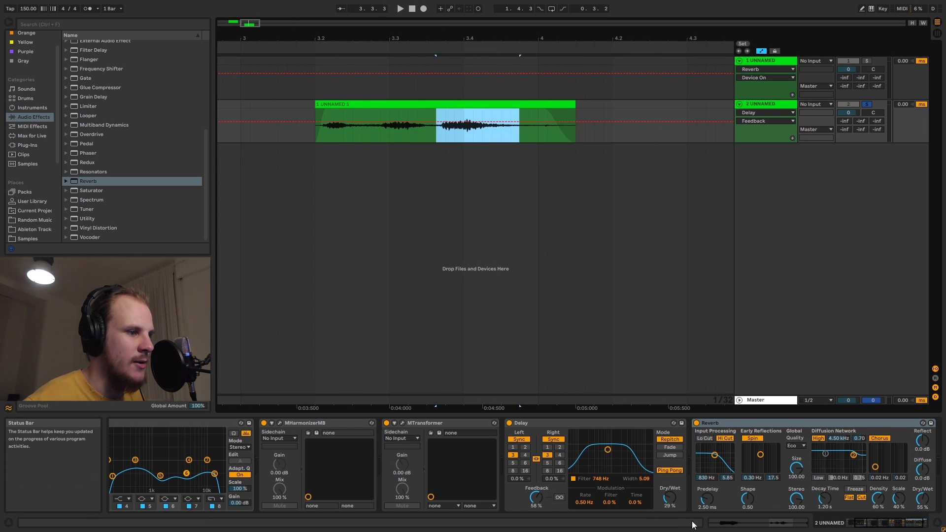
pyautogui.click(509, 423)
pyautogui.moveTo(437, 35); pyautogui.dragTo(437, 38)
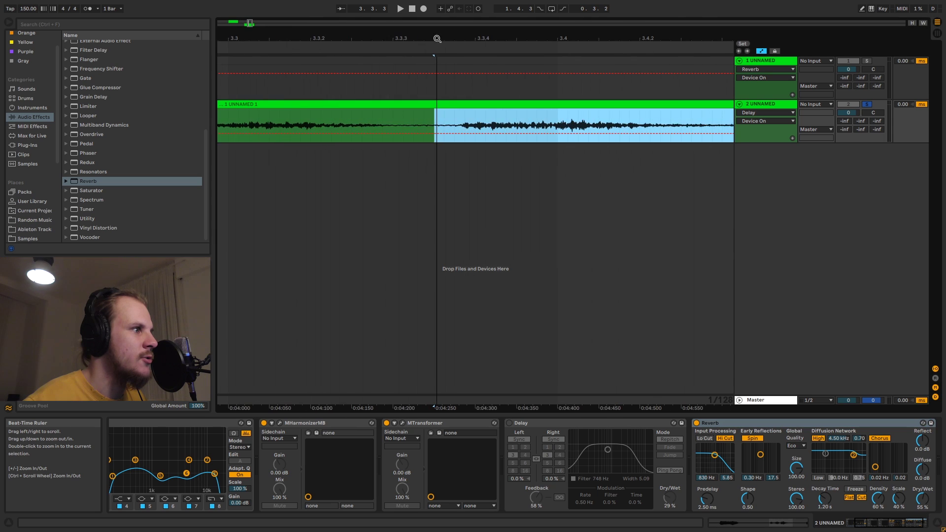
pyautogui.press('b')
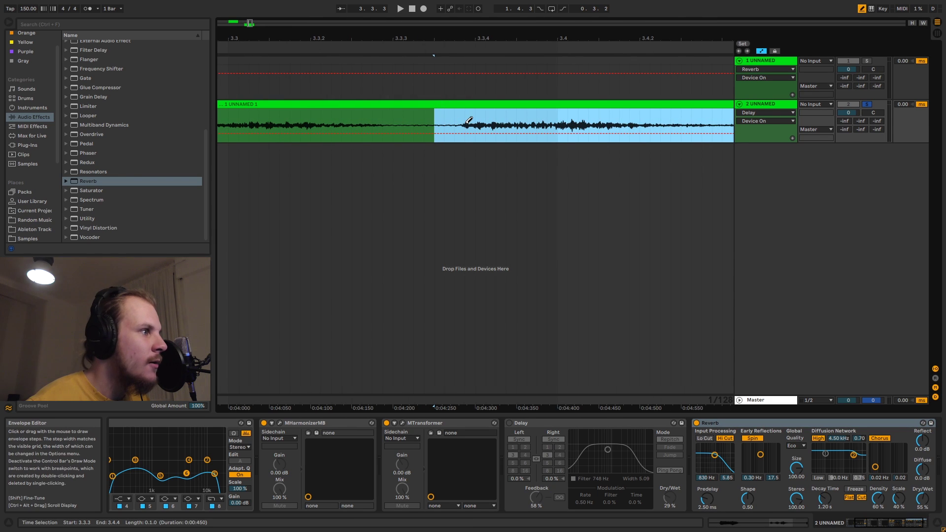
pyautogui.press('b')
pyautogui.click(475, 118)
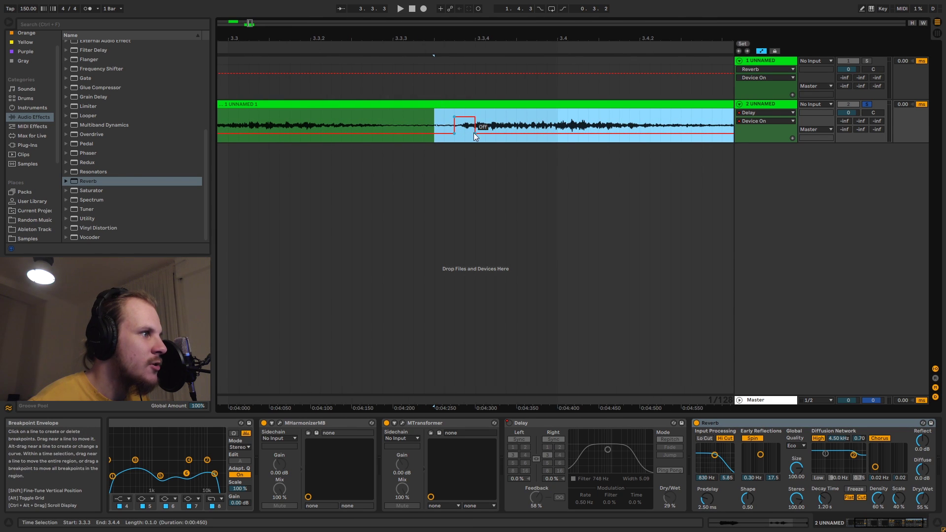
pyautogui.click(475, 133)
pyautogui.moveTo(457, 38); pyautogui.dragTo(456, 22)
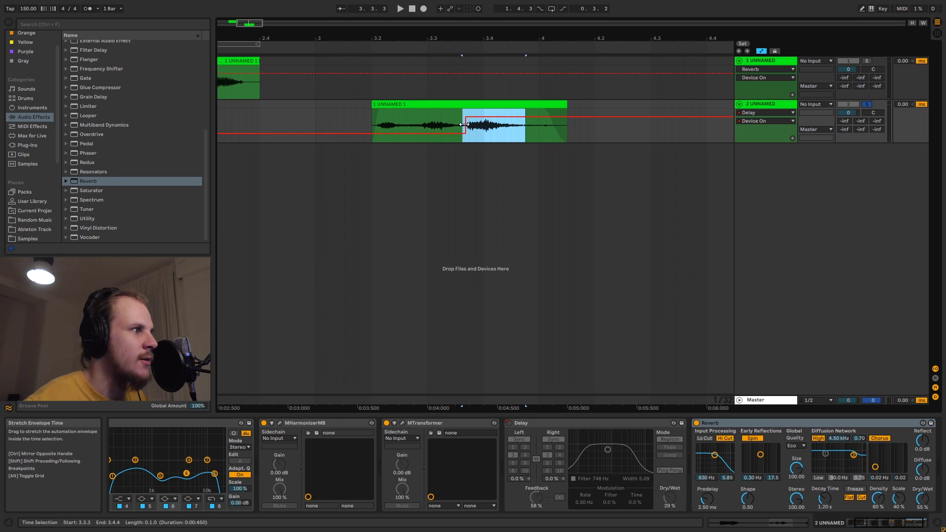
# Set the second track's Reverb dry/wet to 29% while auditioning the clip from its start.
pyautogui.click(372, 126)
pyautogui.press('space')
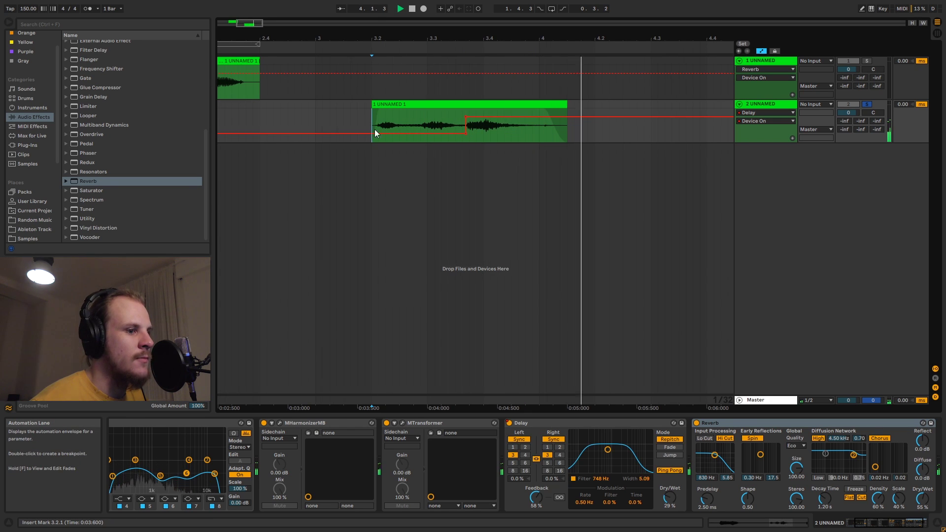
pyautogui.click(922, 498)
pyautogui.moveTo(921, 498); pyautogui.dragTo(921, 505)
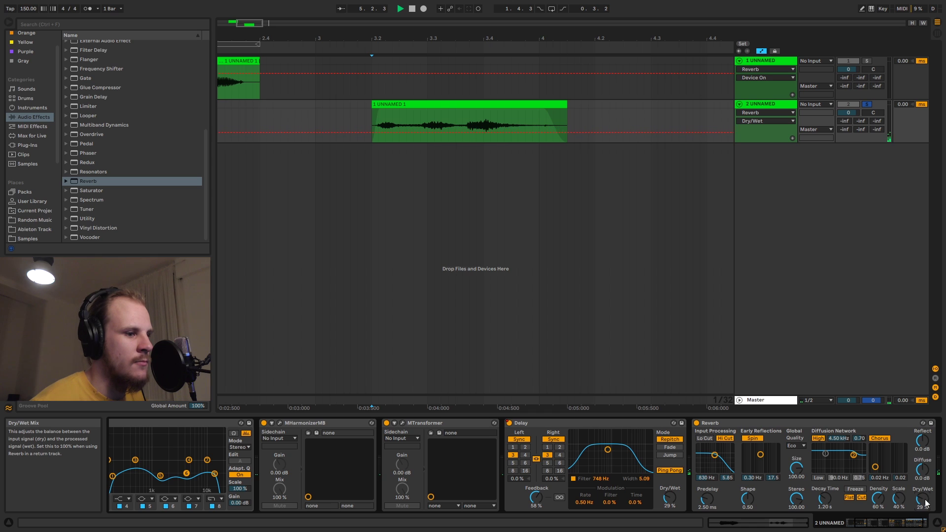
pyautogui.press('space')
pyautogui.press('space')
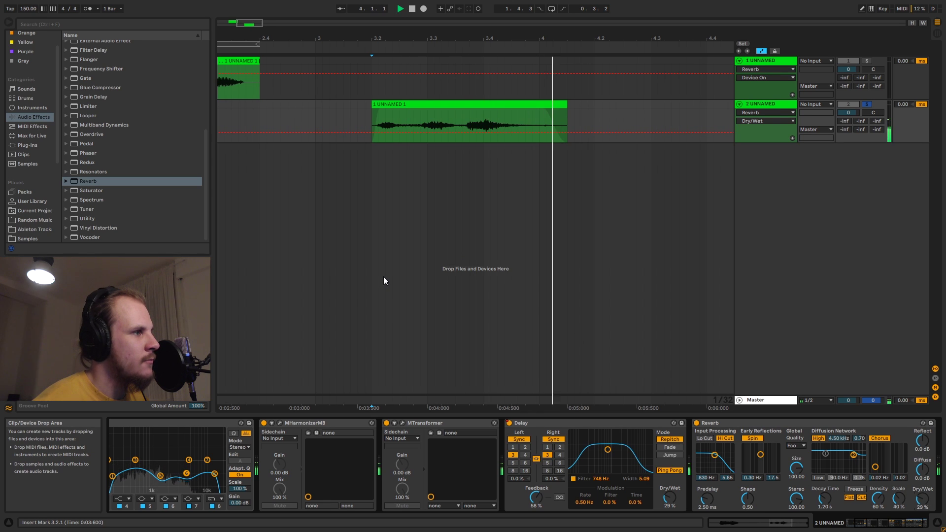
pyautogui.moveTo(441, 38); pyautogui.dragTo(441, 18)
pyautogui.press('space')
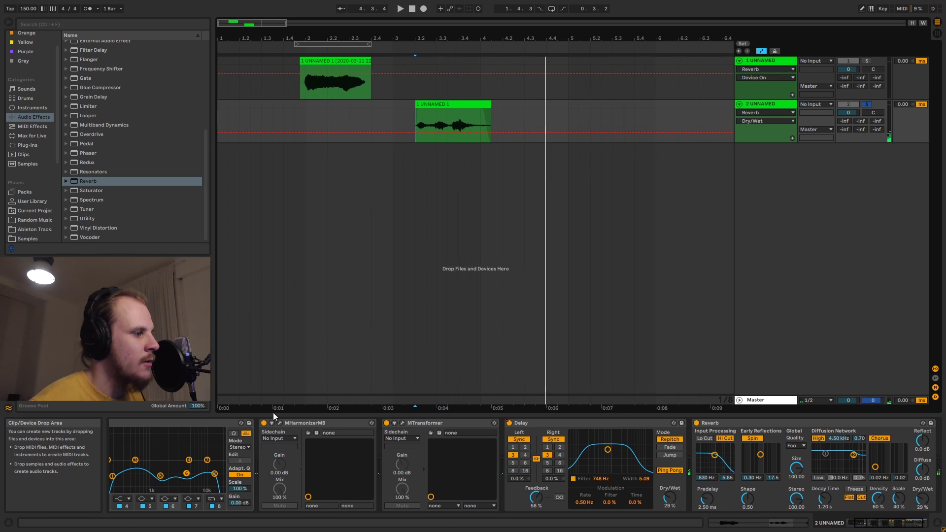
# Set MHarmonizerMB's Band 1 dry/wet to 100% wet, 88% dry and close its window.
pyautogui.click(279, 423)
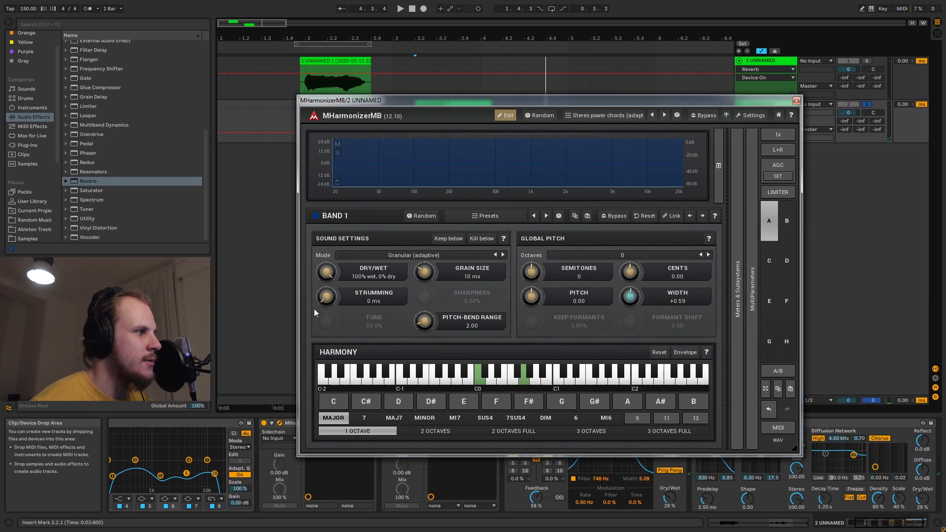
pyautogui.moveTo(439, 98); pyautogui.dragTo(485, 94)
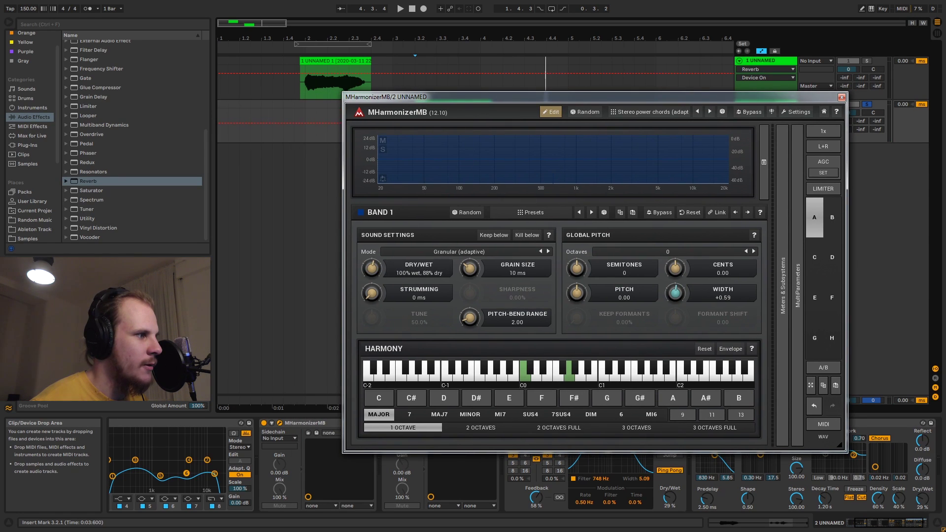
pyautogui.click(841, 97)
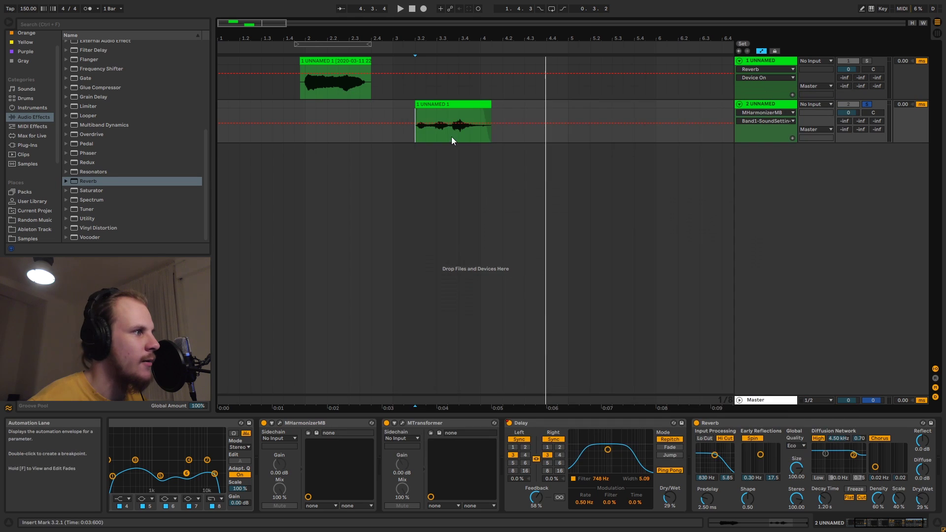
# Audition the second track's clip twice from its start with the full effect chain.
pyautogui.click(435, 105)
pyautogui.press('space')
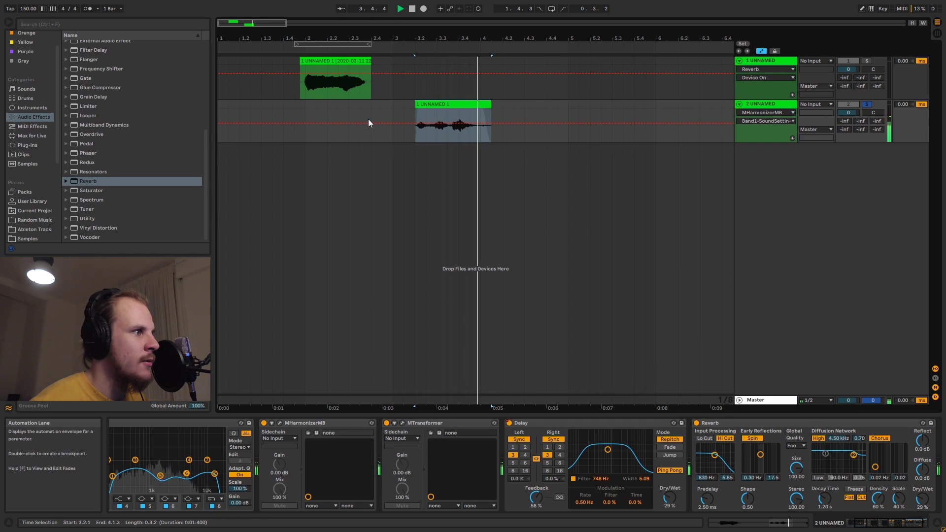
pyautogui.press('space')
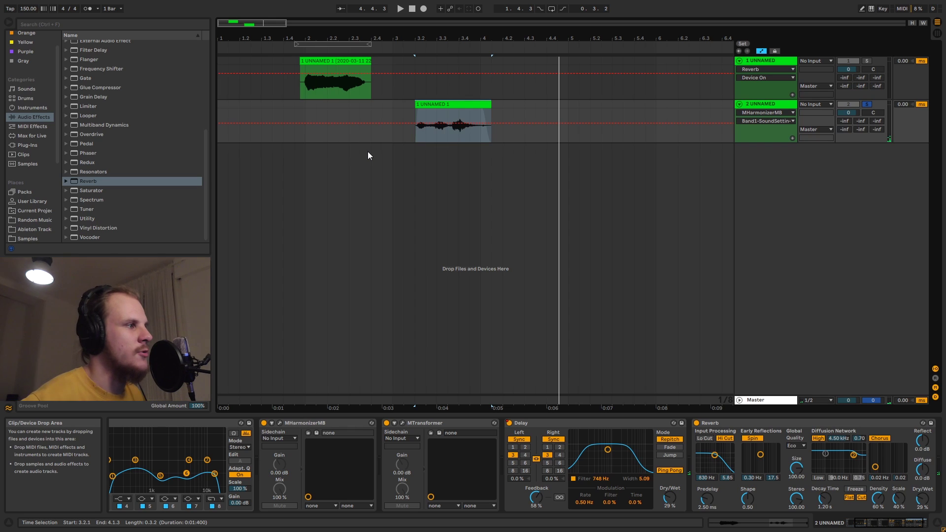
pyautogui.moveTo(371, 42); pyautogui.dragTo(360, 37)
pyautogui.click(343, 102)
pyautogui.press('space')
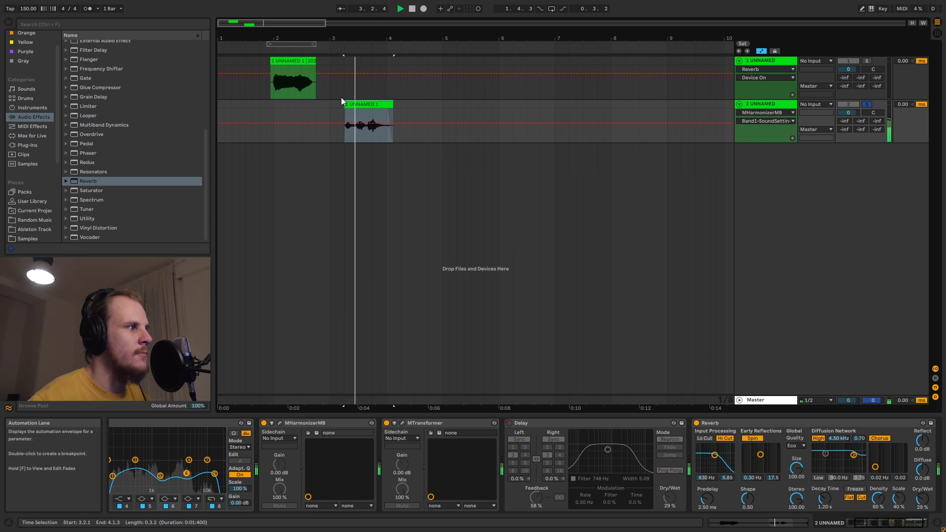